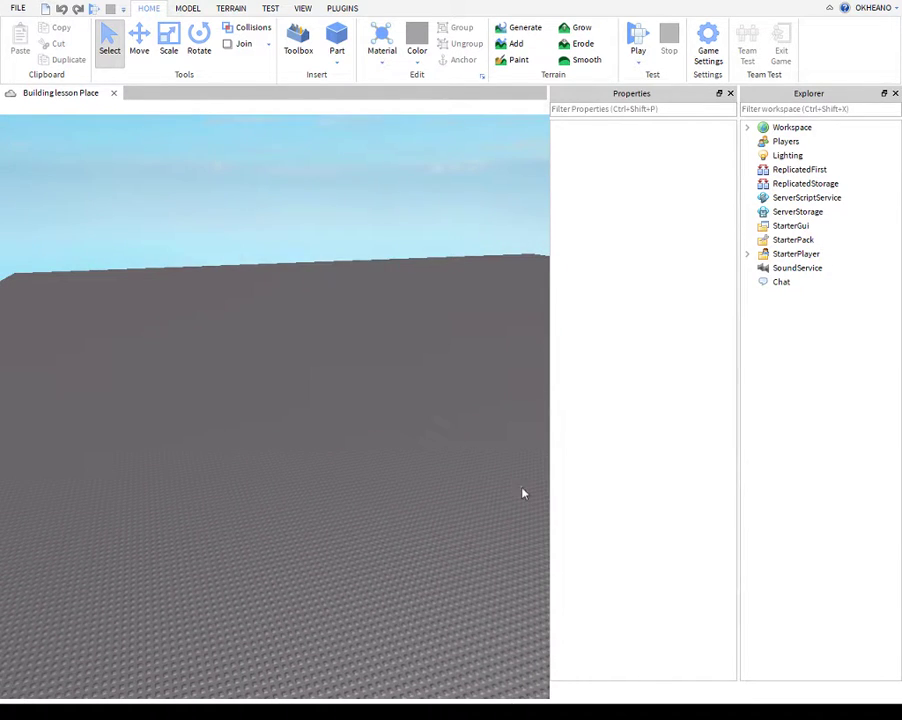
- Look around the empty baseplate from several angles and distances
right_click_drag(522, 493, 352, 137)
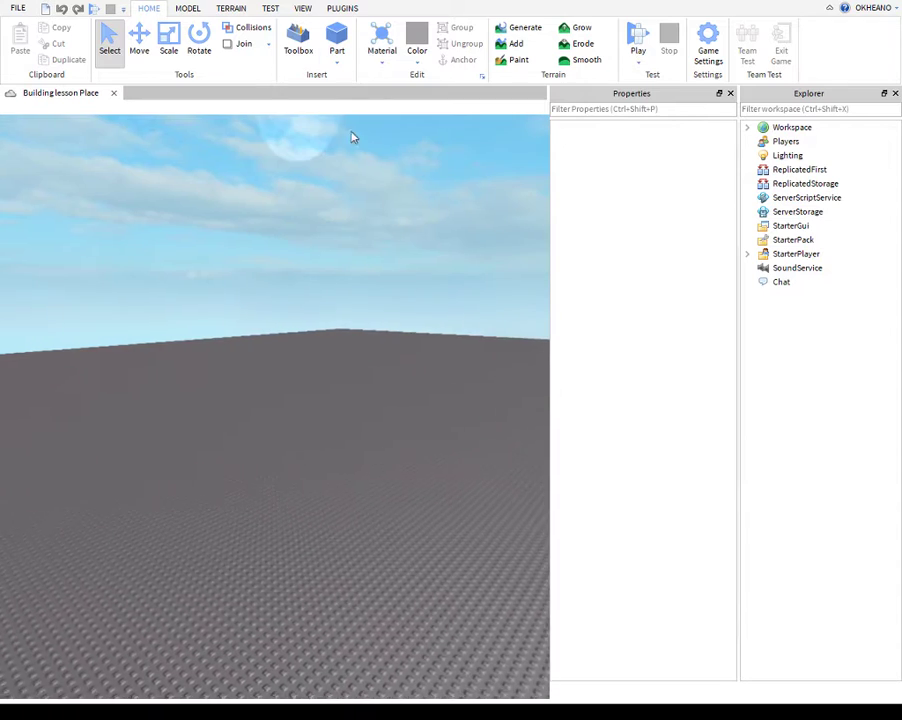
right_click_drag(326, 70, 340, 308)
key("w")
key("d")
key("s")
key("s")
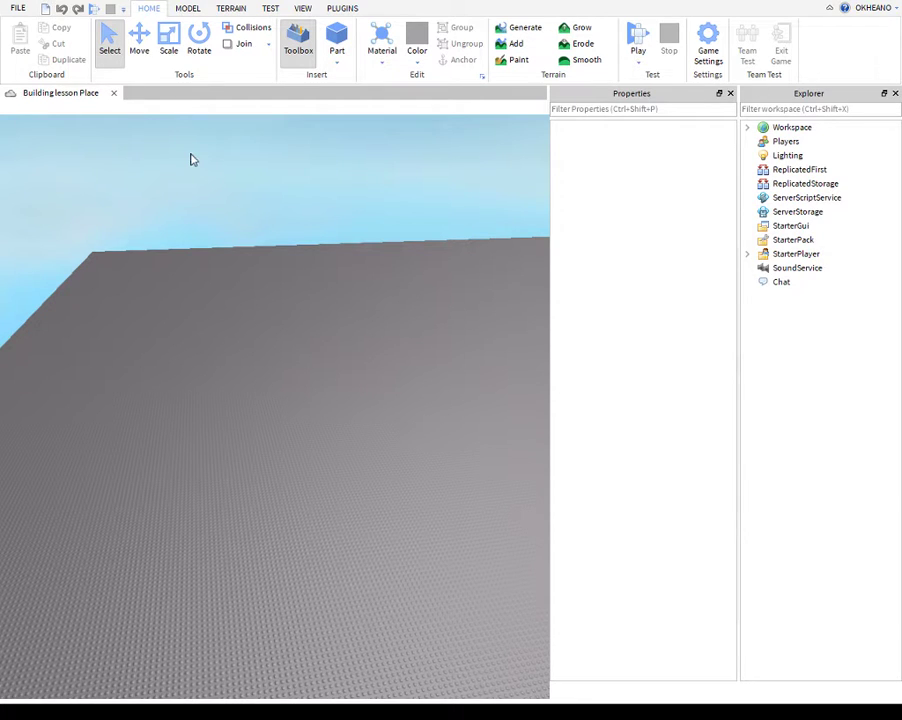
right_click_drag(419, 217, 362, 237)
key("w")
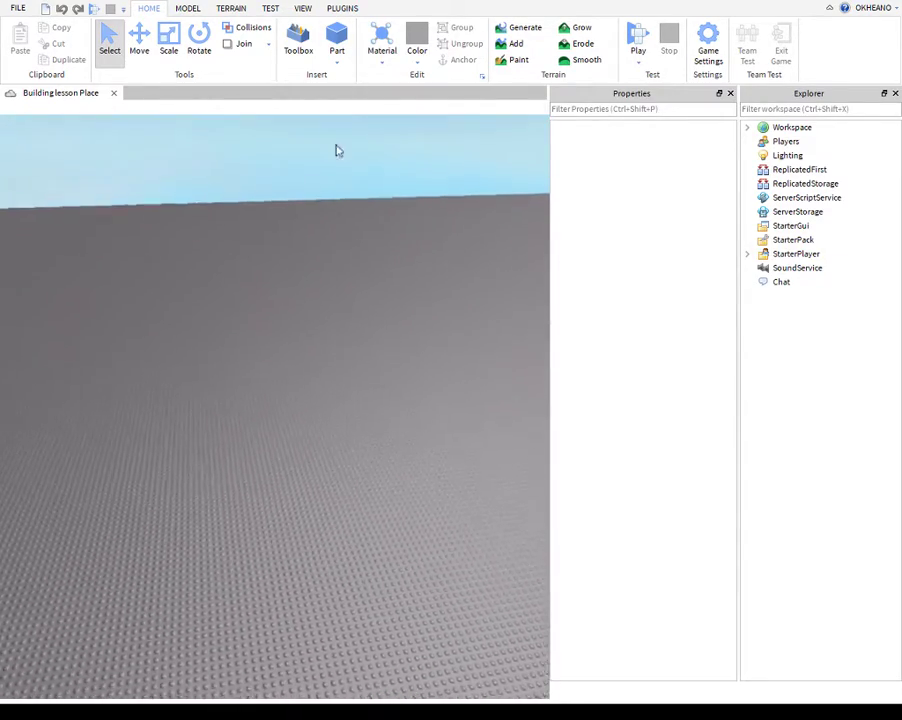
key("s")
- Insert a block part on the baseplate
left_click(179, 9)
mouse_move(497, 262)
right_mouse_down()
mouse_move(497, 280)
mouse_move(490, 262)
right_mouse_up()
right_click_drag(410, 150, 393, 197)
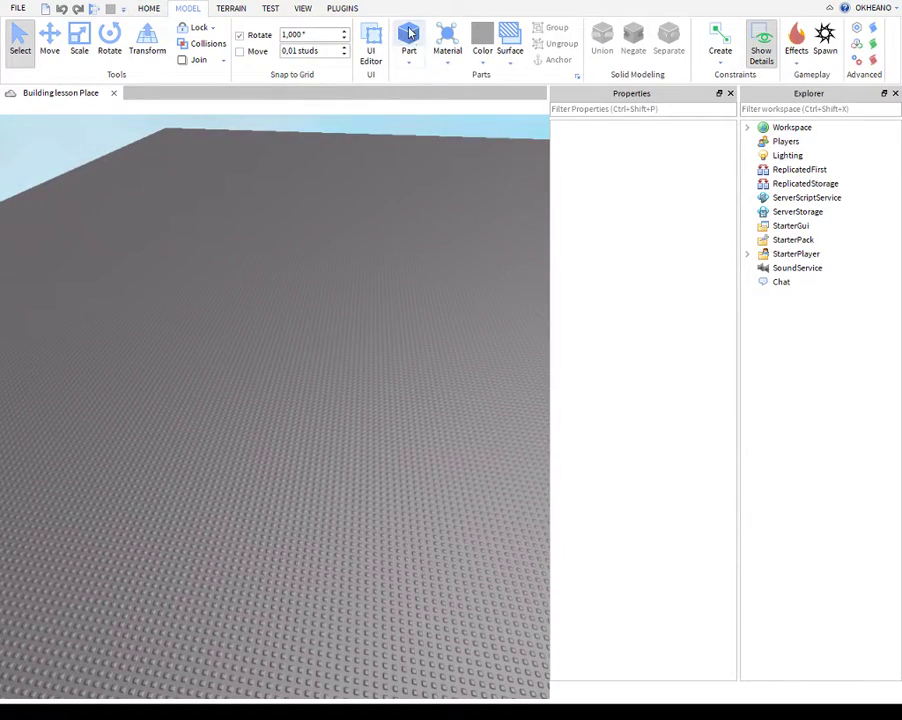
left_click(401, 38)
scroll(385, 364, "up", 5)
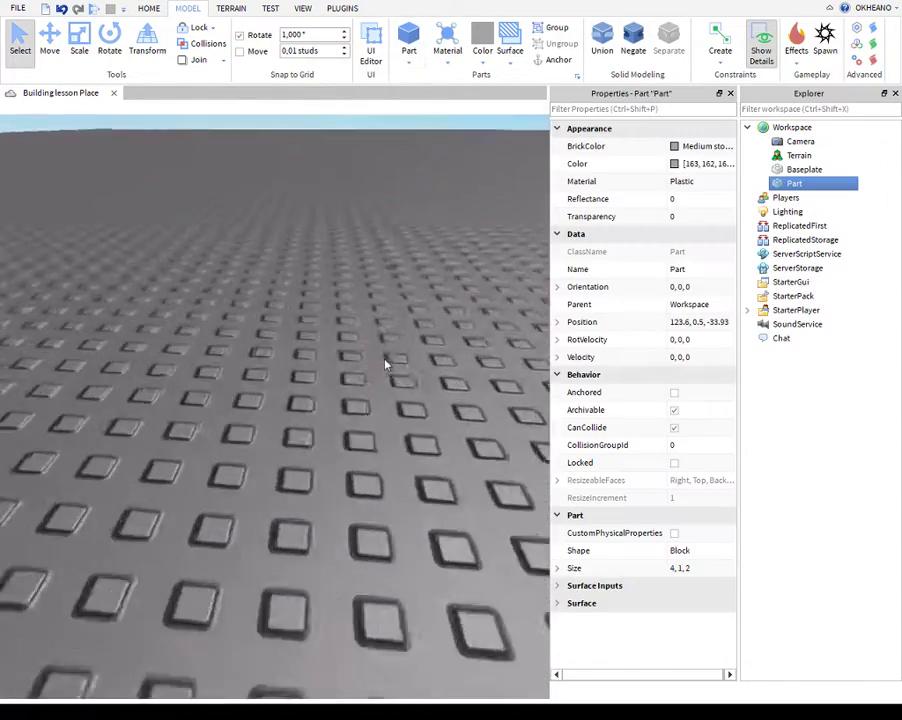
scroll(385, 364, "down", 5)
right_click_drag(385, 364, 385, 364)
scroll(385, 364, "up", 5)
scroll(385, 364, "down", 4)
scroll(385, 364, "up", 3)
scroll(385, 364, "down", 4)
scroll(385, 364, "up", 3)
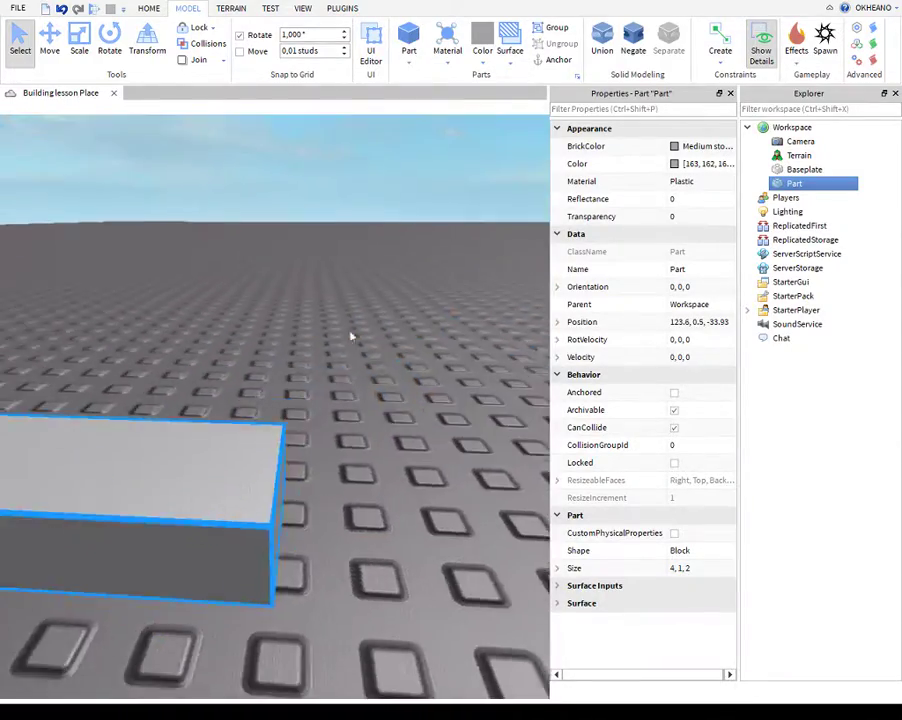
scroll(350, 336, "down", 3)
- Raise the block above the baseplate with the Move tool, to a height of about 7.16 studs
left_click(50, 56)
right_click_drag(283, 357, 283, 357)
scroll(167, 486, "down", 3)
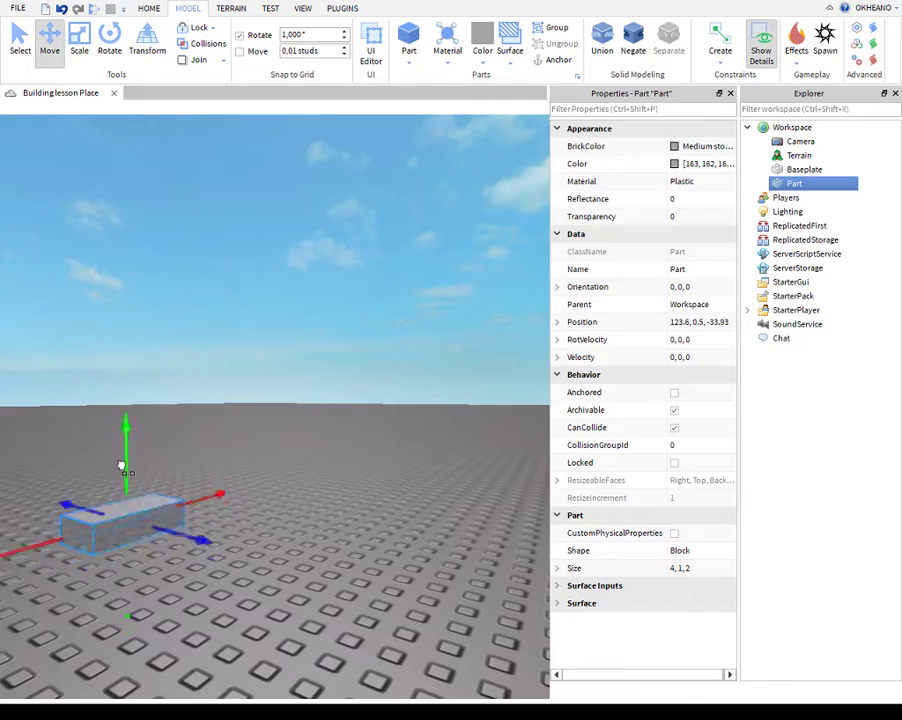
left_click_drag(121, 465, 135, 282)
right_click_drag(208, 342, 208, 342)
scroll(208, 342, "up", 3)
scroll(208, 342, "down", 3)
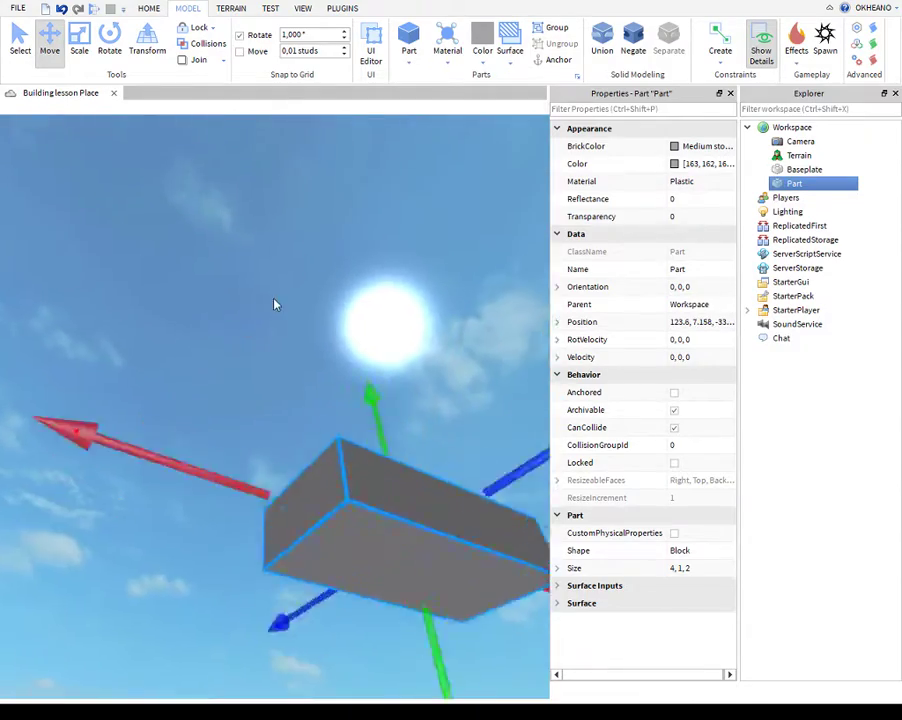
right_click_drag(274, 304, 274, 304)
scroll(274, 304, "down", 3)
right_click_drag(253, 199, 253, 199)
scroll(253, 199, "up", 3)
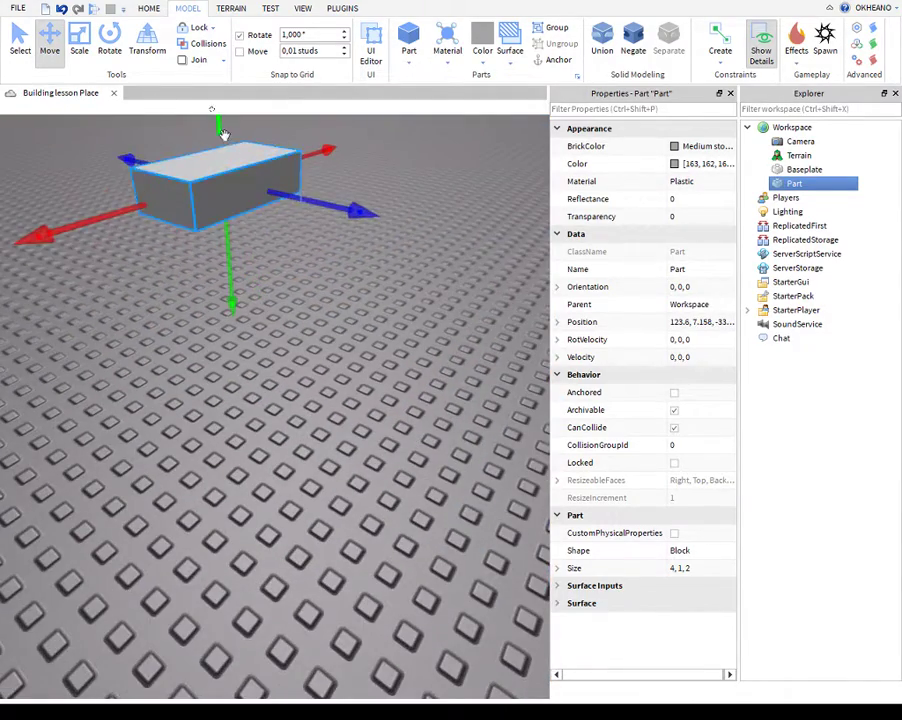
- Raise the floating block further along its vertical axis, to a height of about 9.57 studs
scroll(223, 134, "down", 3)
left_click_drag(236, 268, 232, 205)
scroll(263, 282, "up", 3)
right_click_drag(263, 282, 263, 282)
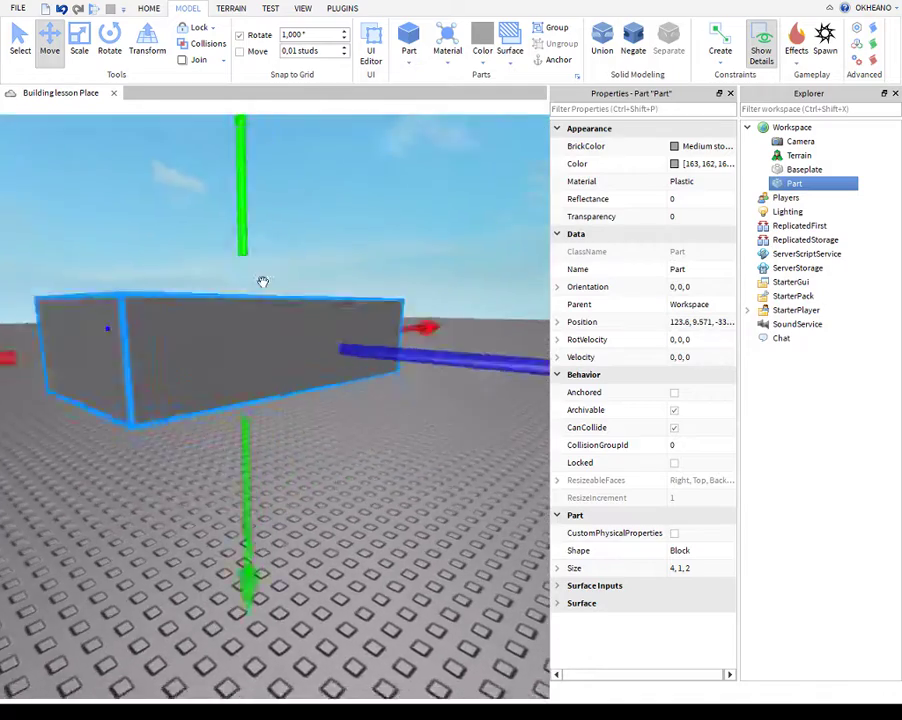
scroll(263, 282, "down", 3)
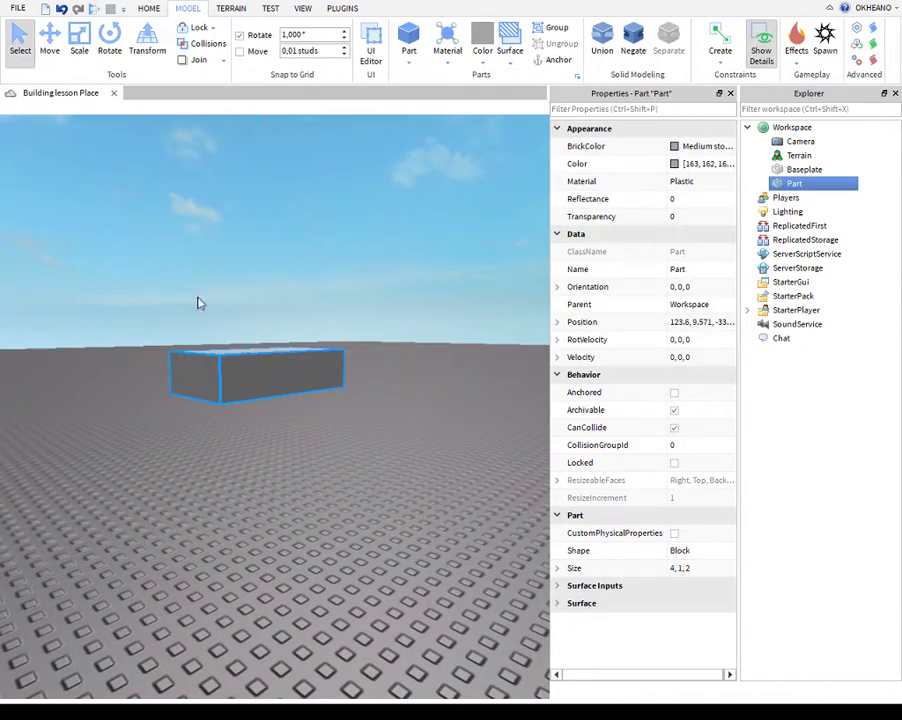
- Reposition the block freely onto the baseplate surface at about X 116.88, Y 0.5, Z -30.09
left_click_drag(255, 376, 316, 471)
scroll(408, 388, "up", 3)
right_click_drag(408, 388, 403, 386)
scroll(403, 386, "down", 3)
scroll(403, 386, "up", 3)
- Lift the block with the Move tool without move snapping, to a height of about 2.98 studs
left_click(50, 46)
scroll(322, 382, "down", 2)
right_click_drag(322, 382, 322, 382)
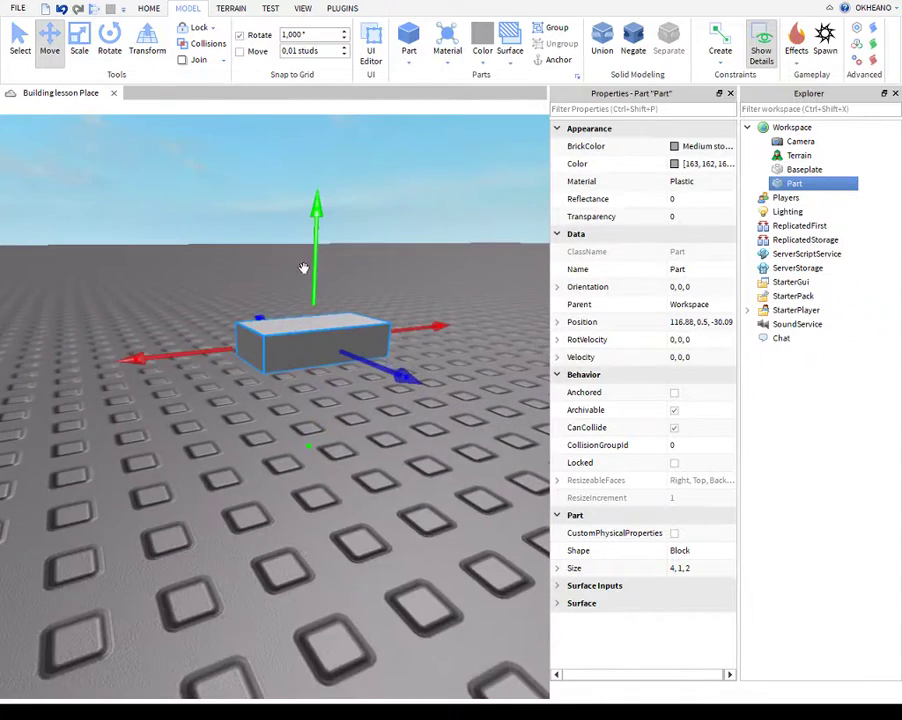
left_click_drag(304, 268, 319, 48)
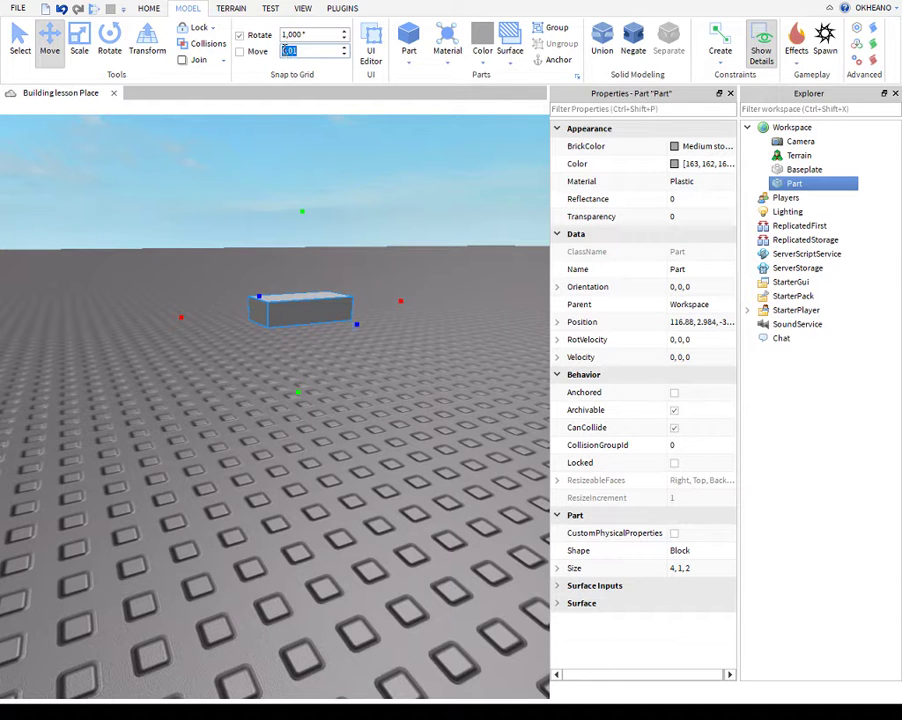
- Enable move snapping and shift the block vertically in 1-stud increments, and in 25-stud increments up to a height of 29.984
mouse_move(299, 259)
left_mouse_down()
mouse_move(301, 144)
mouse_move(286, 276)
left_mouse_up()
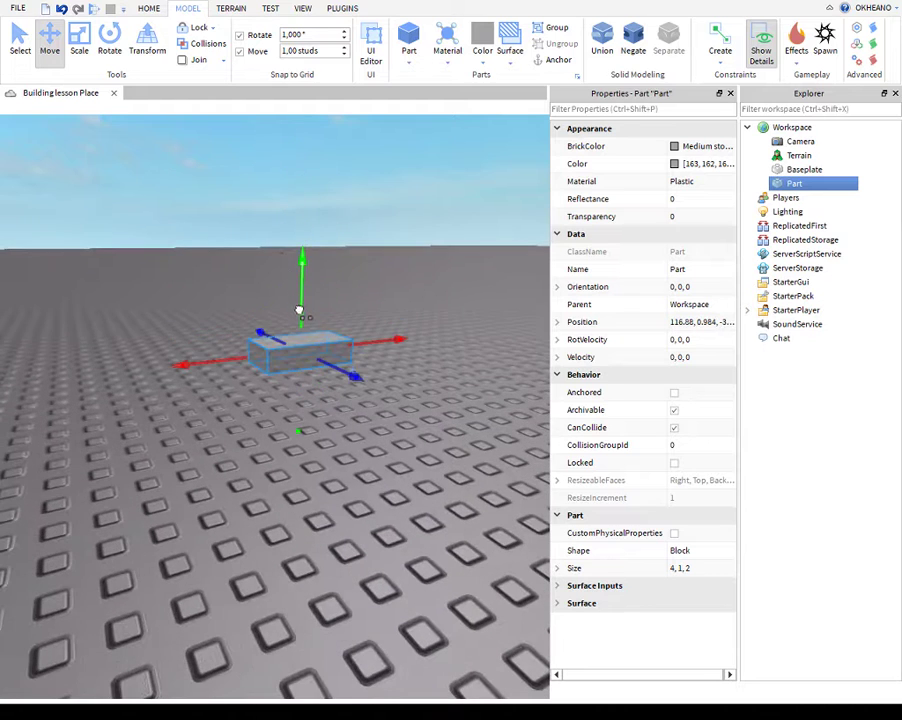
left_click_drag(303, 325, 303, 63)
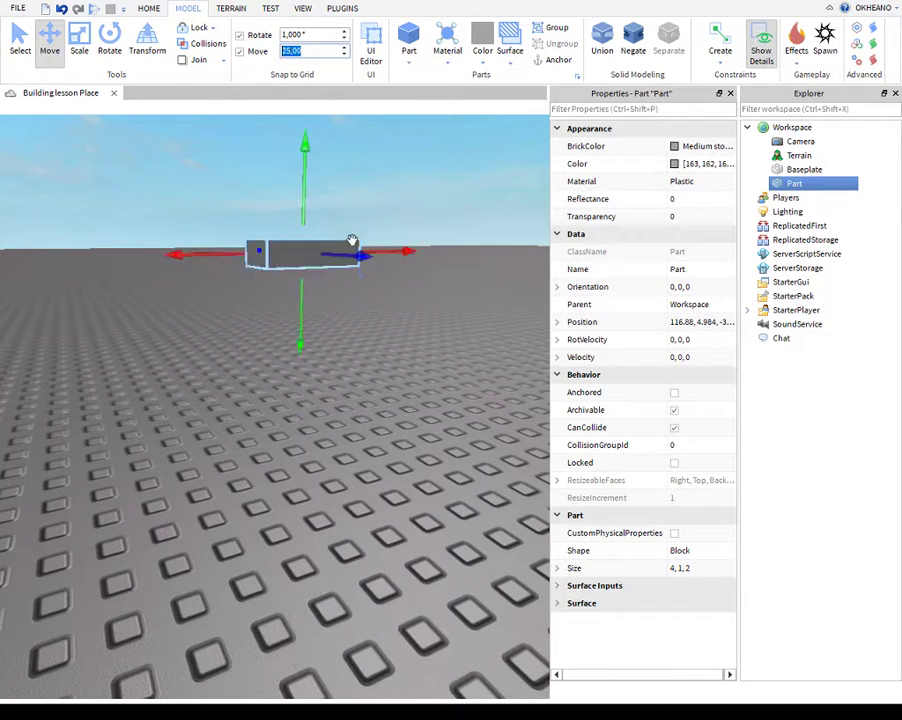
scroll(300, 138, "down", 6)
left_click_drag(309, 130, 286, 120)
scroll(250, 306, "up", 2)
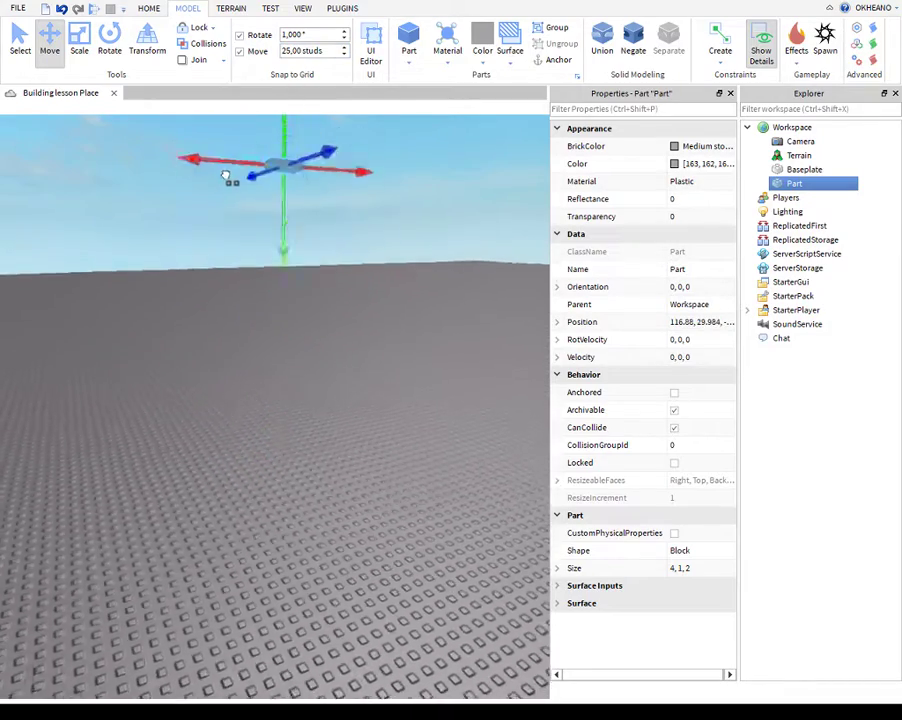
key("w")
key("s")
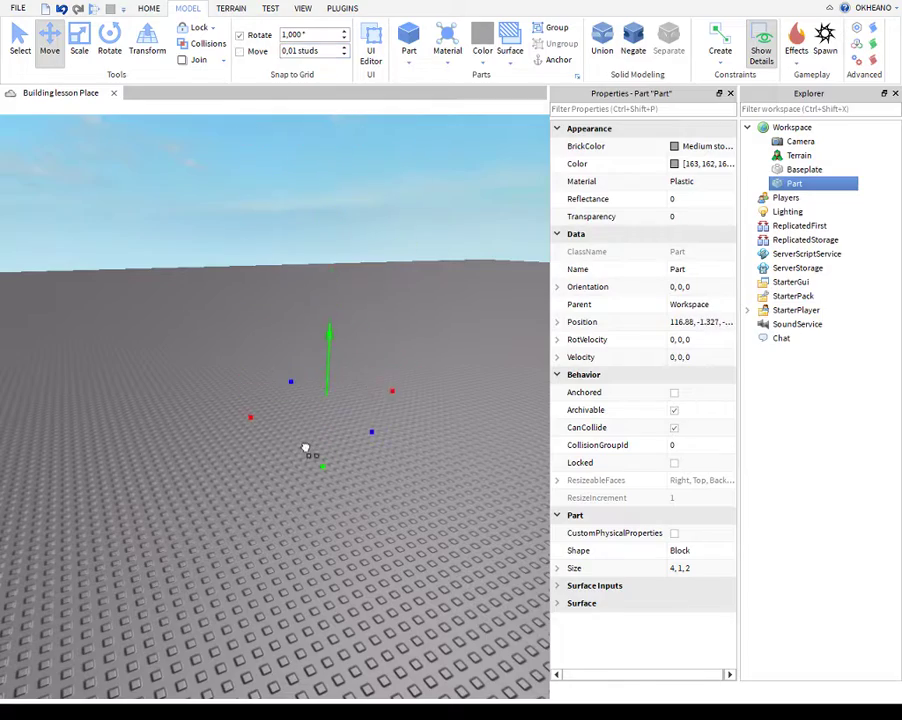
- Turn off move snapping, set its increment to 0.01 studs, and lower the block to a height of about 0.38
left_click_drag(305, 448, 323, 430)
right_click_drag(323, 430, 346, 409)
key("w")
key("s")
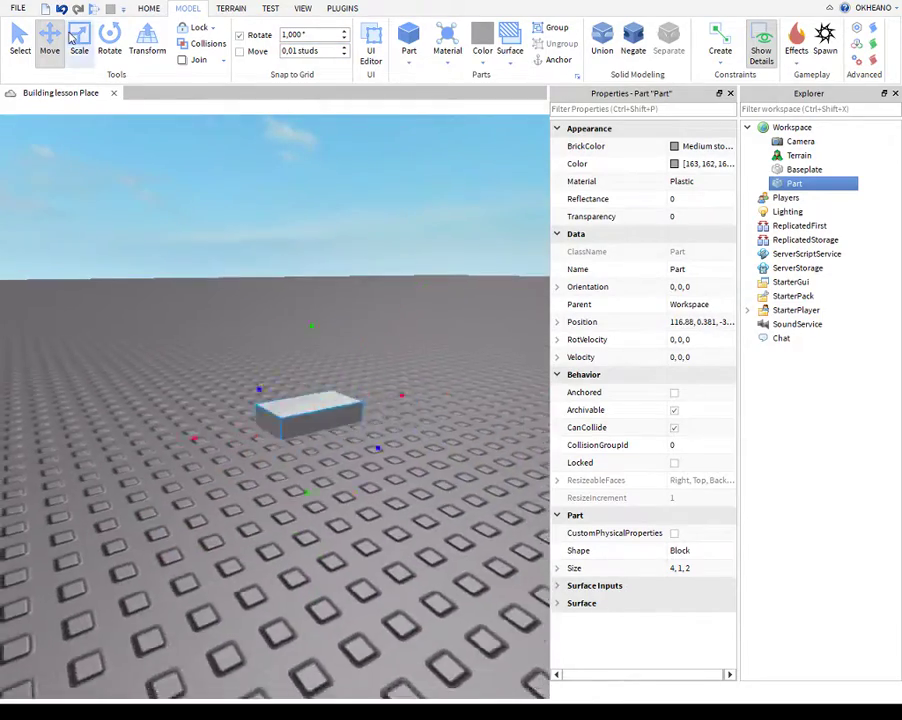
- Scale the block vertically to a height of about 3.26 studs
left_click(72, 38)
scroll(350, 297, "up", 3)
scroll(336, 316, "down", 1)
mouse_move(346, 328)
left_mouse_down()
mouse_move(352, 256)
mouse_move(338, 187)
mouse_move(302, 405)
mouse_move(345, 322)
left_mouse_up()
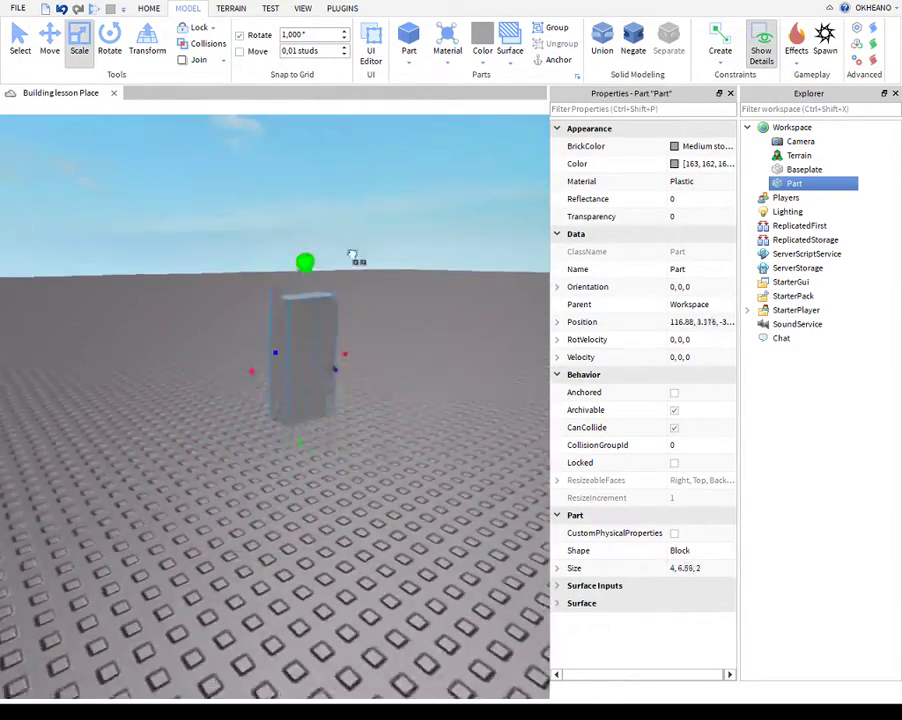
scroll(353, 317, "up", 3)
right_click_drag(354, 318, 398, 405)
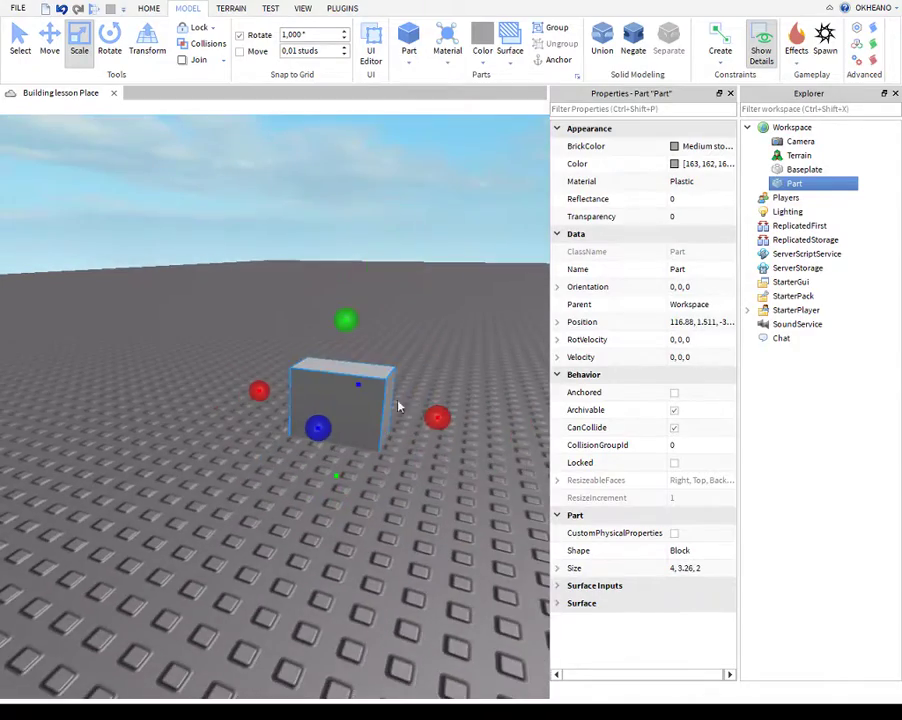
- Scale the block horizontally along both axes to about 7.85 studs in X and 15.5 studs in Z
left_click_drag(437, 418, 566, 430)
scroll(500, 428, "down", 3)
left_click_drag(322, 423, 253, 491)
right_click_drag(254, 490, 302, 447)
left_click_drag(302, 447, 322, 505)
right_click_drag(308, 441, 305, 388)
scroll(303, 390, "up", 3)
scroll(300, 385, "down", 5)
- Rotate the block about its X axis to an orientation of 28 degrees
left_click(109, 56)
right_click_drag(250, 350, 428, 380)
scroll(285, 360, "up", 3)
key("w")
scroll(421, 378, "down", 5)
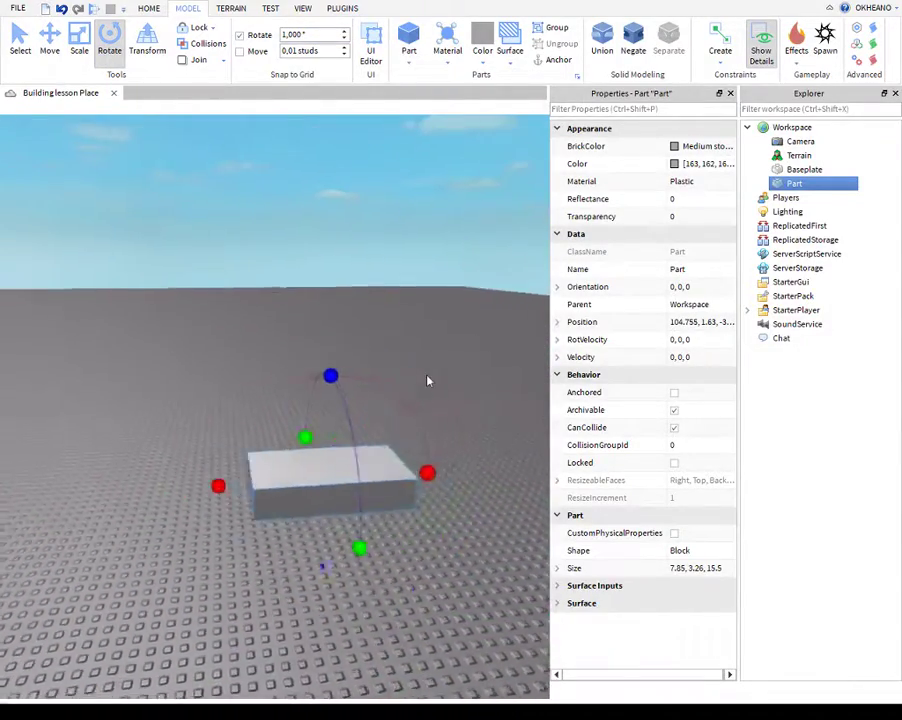
scroll(298, 362, "up", 3)
right_click_drag(338, 326, 338, 326)
scroll(372, 447, "down", 3)
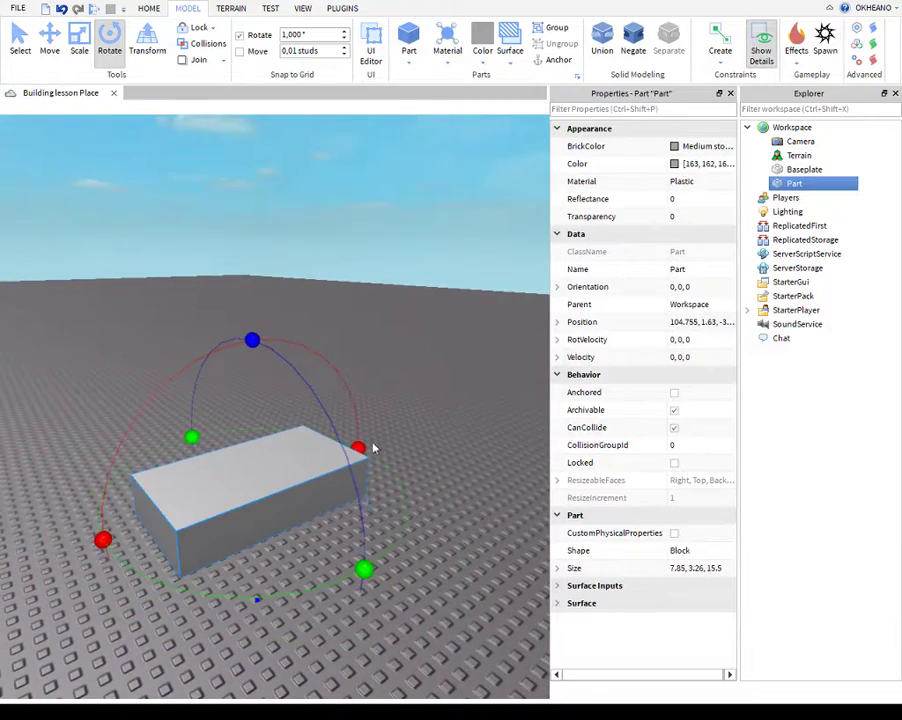
left_click_drag(358, 447, 460, 405)
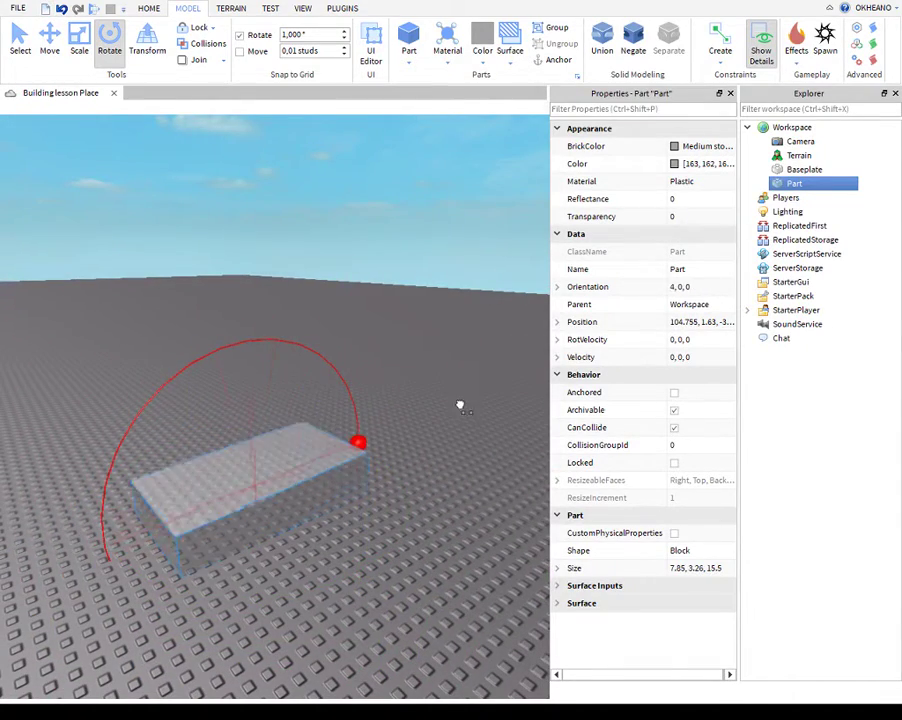
right_click_drag(438, 321, 375, 418)
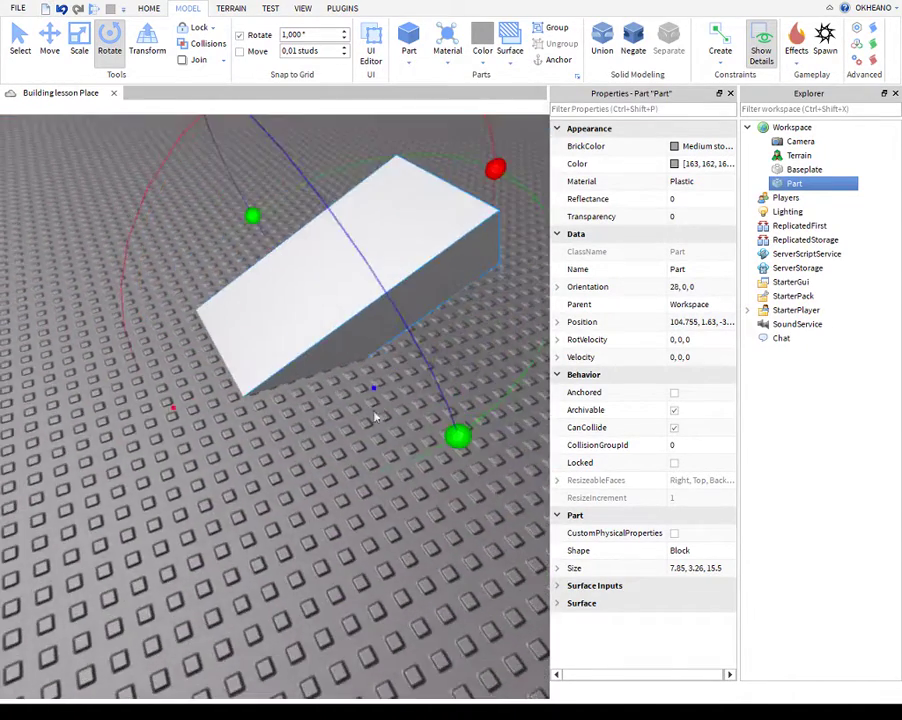
- Try rotating the tilted block about its vertical axis and undo that rotation
left_click_drag(456, 424, 285, 460)
right_click_drag(308, 447, 308, 451)
left_click(64, 9)
- Tilt the block further about its X axis to 67 degrees and deselect it
right_click_drag(326, 396, 346, 338)
left_click_drag(347, 310, 297, 231)
left_click(380, 279)
right_click_drag(375, 281, 372, 279)
scroll(336, 356, "up", 5)
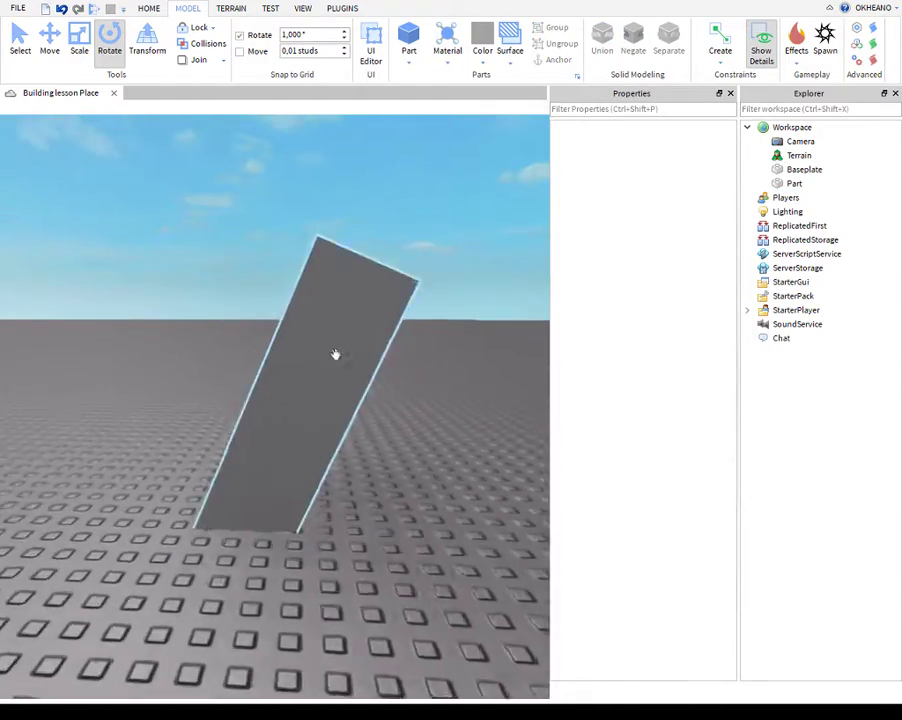
scroll(217, 201, "down", 6)
- Select the tilted block with the Transform tool and inspect its transform handles and grid
left_click(147, 40)
right_click_drag(331, 342, 363, 311)
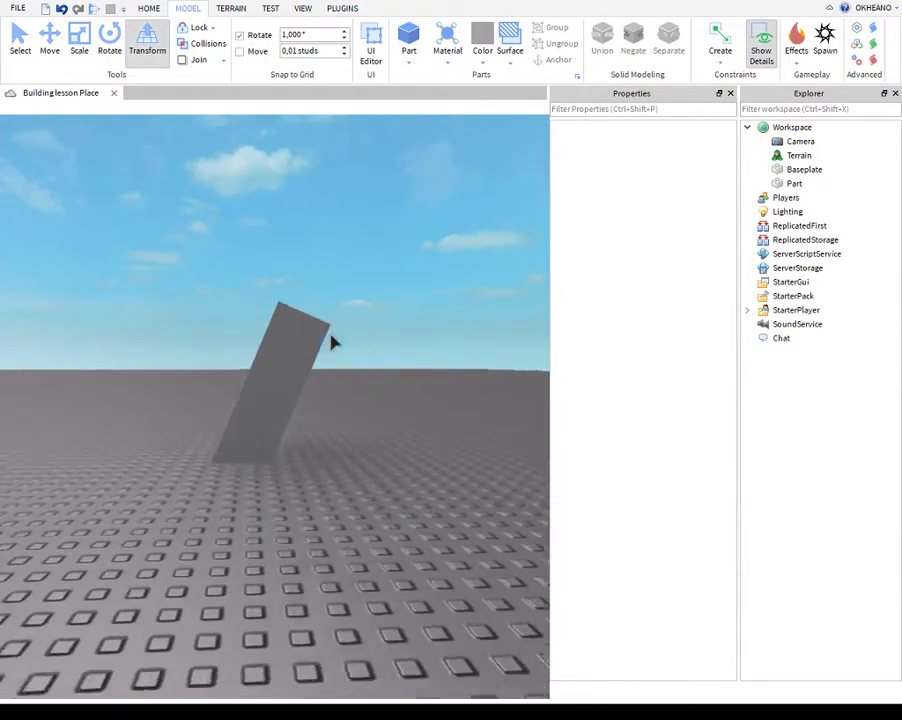
left_click(367, 395)
scroll(353, 312, "up", 4)
scroll(363, 309, "down", 5)
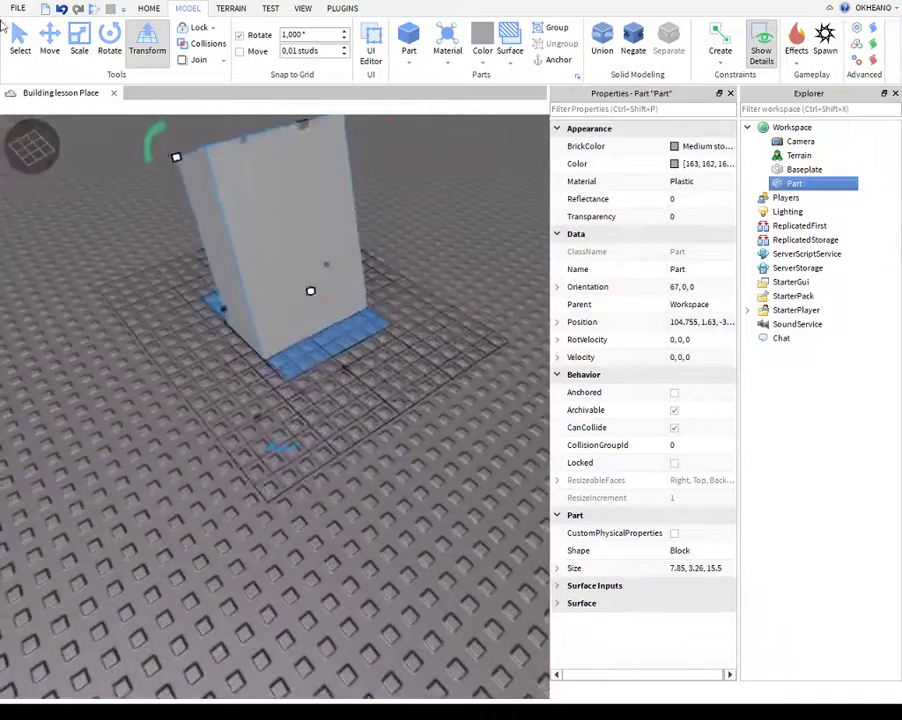
key("s")
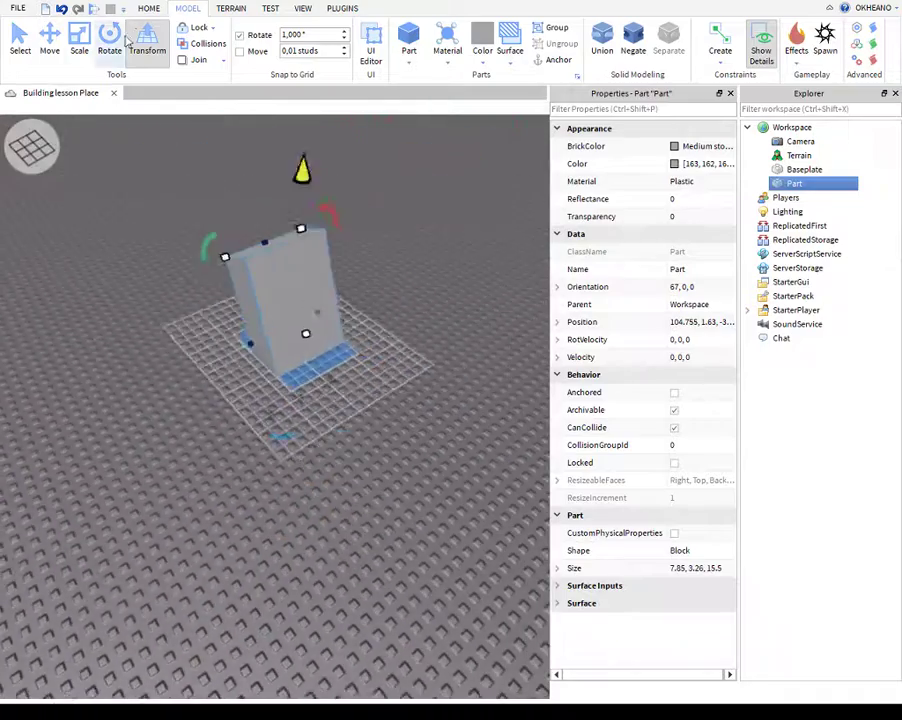
key("w")
- Compare the Rotate tool's handles with the Transform tool's handles on the tilted block
left_click(110, 42)
key("s")
right_click_drag(420, 328, 389, 300)
key("s")
key("w")
left_click(147, 43)
key("d")
key("s")
key("s")
key("w")
key("s")
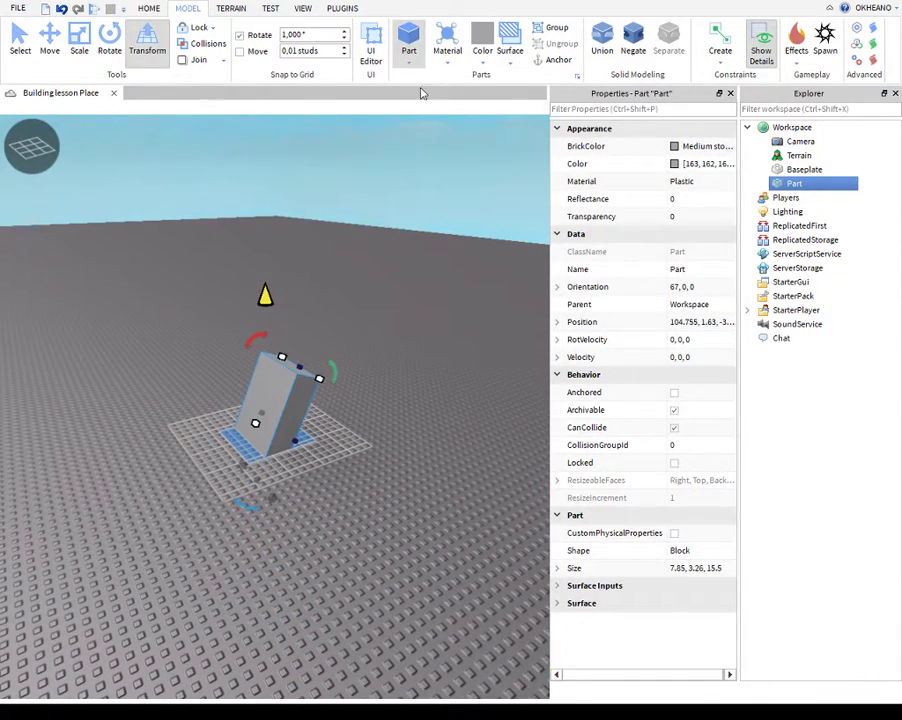
- Insert a ball part on top of the tilted block
key("w")
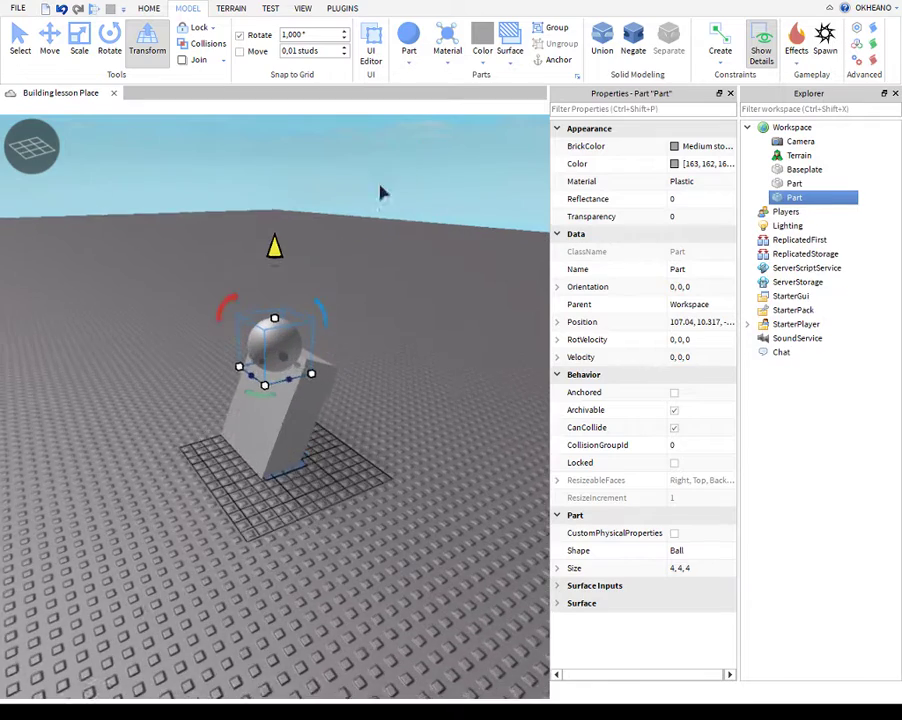
right_click_drag(278, 246, 276, 249)
key("d")
- Scale the ball up to about 9.34 studs across and deselect it
left_click(49, 42)
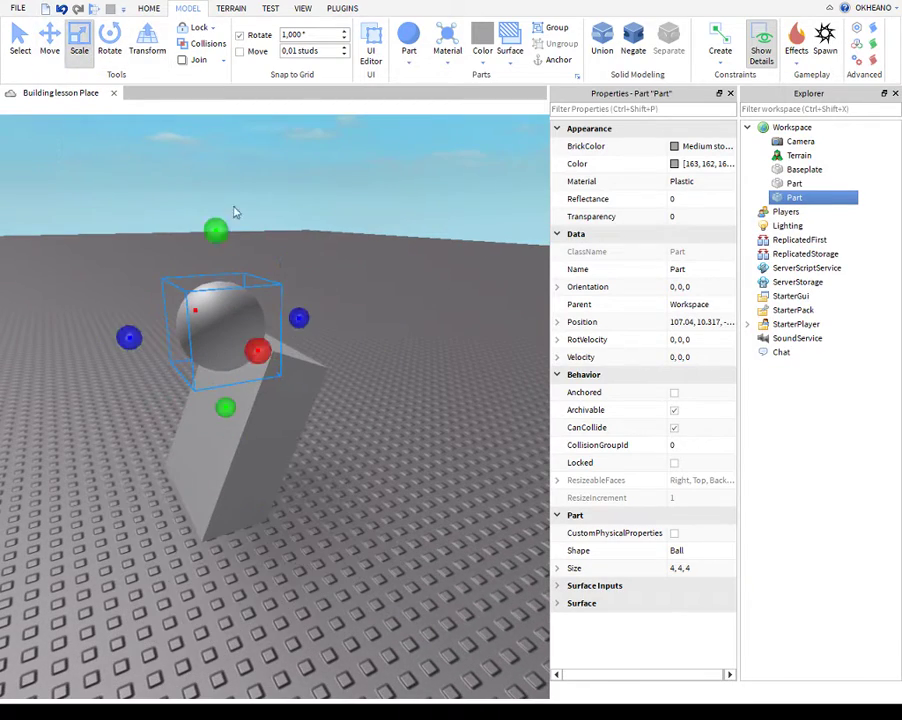
left_click_drag(234, 212, 226, 162)
left_click_drag(341, 301, 256, 354)
left_click(258, 250)
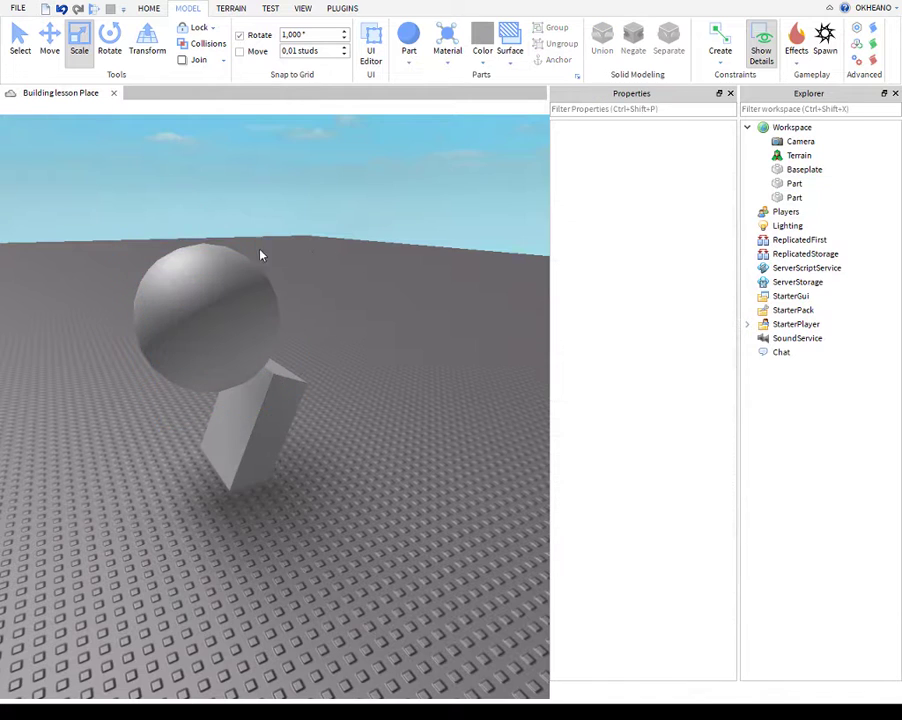
- Select the enlarged ball and raise it with the Transform tool
left_click(235, 290)
left_click(147, 38)
right_click_drag(256, 248, 257, 251)
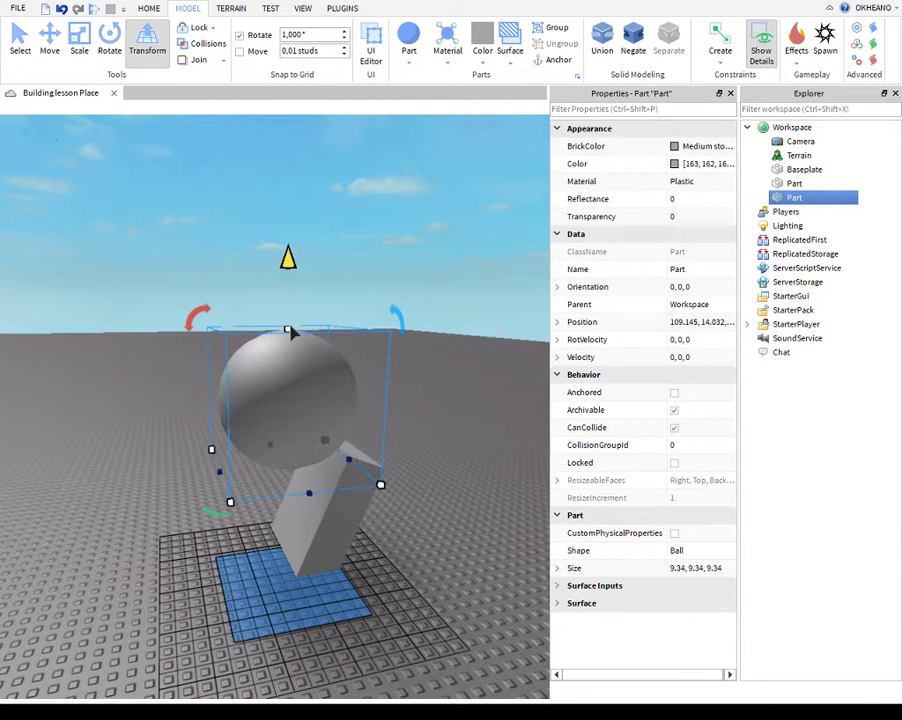
left_click(290, 329)
left_click(287, 340)
left_click_drag(293, 304, 298, 207)
left_click(420, 211)
right_click_drag(422, 211, 434, 210)
- Delete the ball, leaving only the tilted block on the baseplate
left_click_drag(300, 288, 262, 297)
scroll(266, 297, "down", 5)
key("Delete")
key("w")
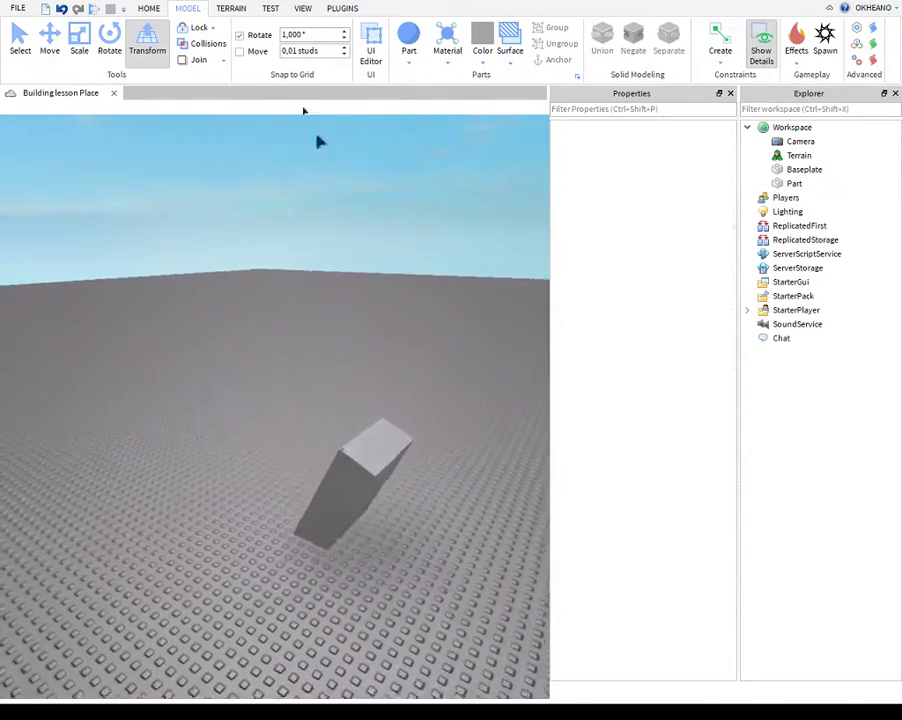
- Insert a block part on top of the tilted block and delete it again
left_click(79, 56)
right_click_drag(305, 257, 247, 271)
key("w")
key("d")
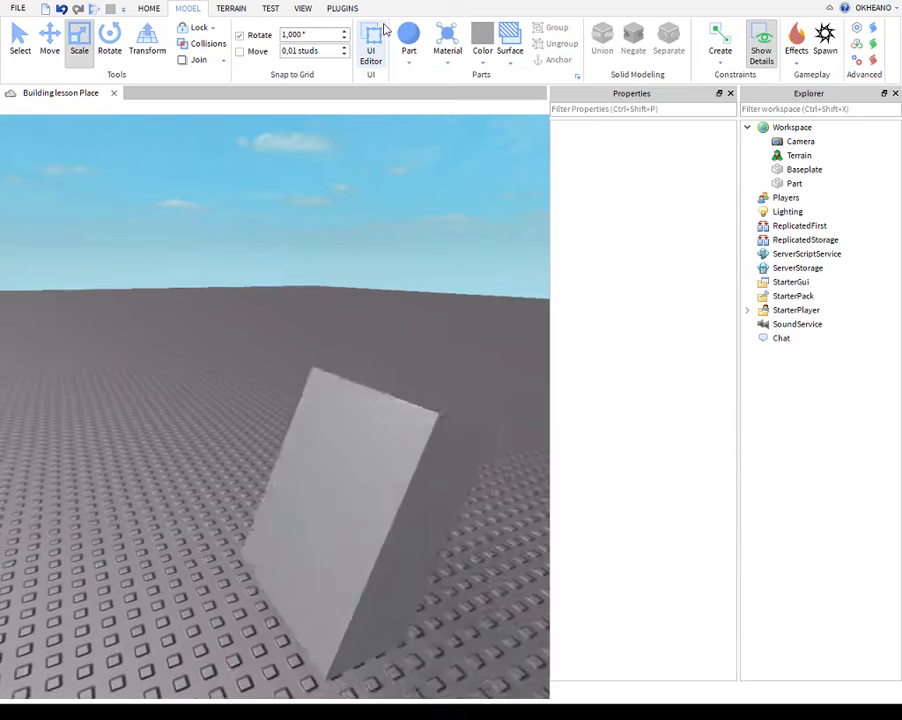
key("s")
left_click(409, 45)
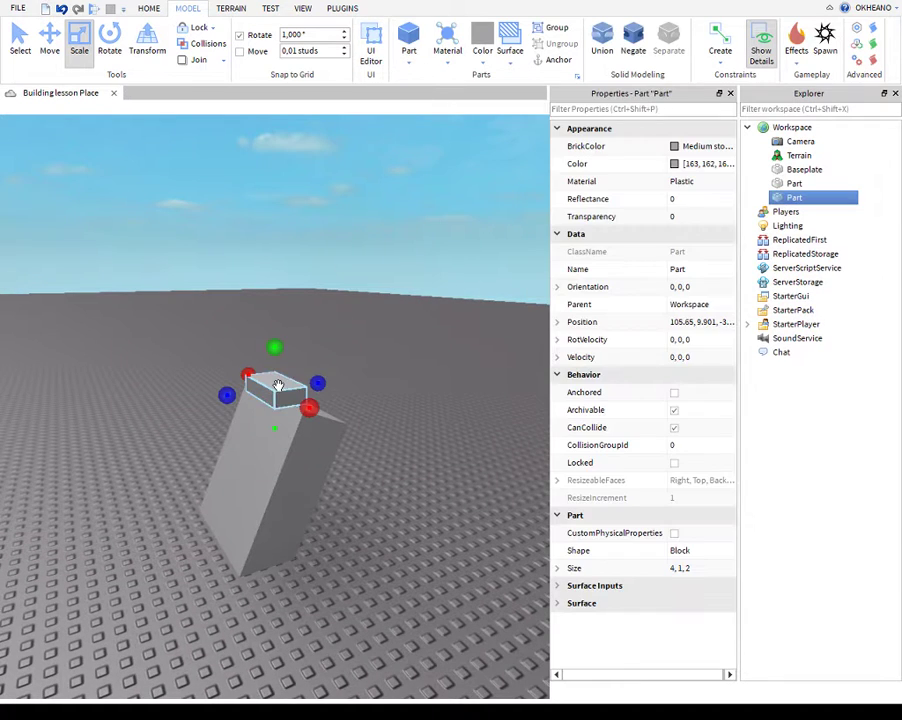
key("Delete")
right_click_drag(338, 272, 318, 280)
key("w")
key("s")
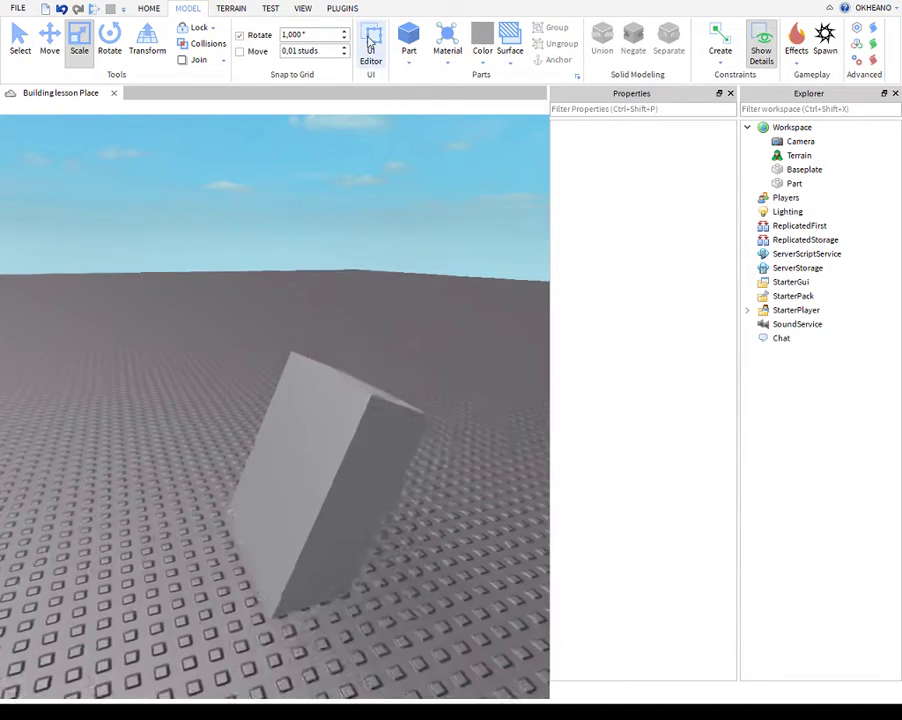
left_click(369, 57)
key("w")
right_click_drag(336, 412, 318, 395)
key("s")
left_click(370, 58)
key("w")
right_click_drag(374, 280, 372, 282)
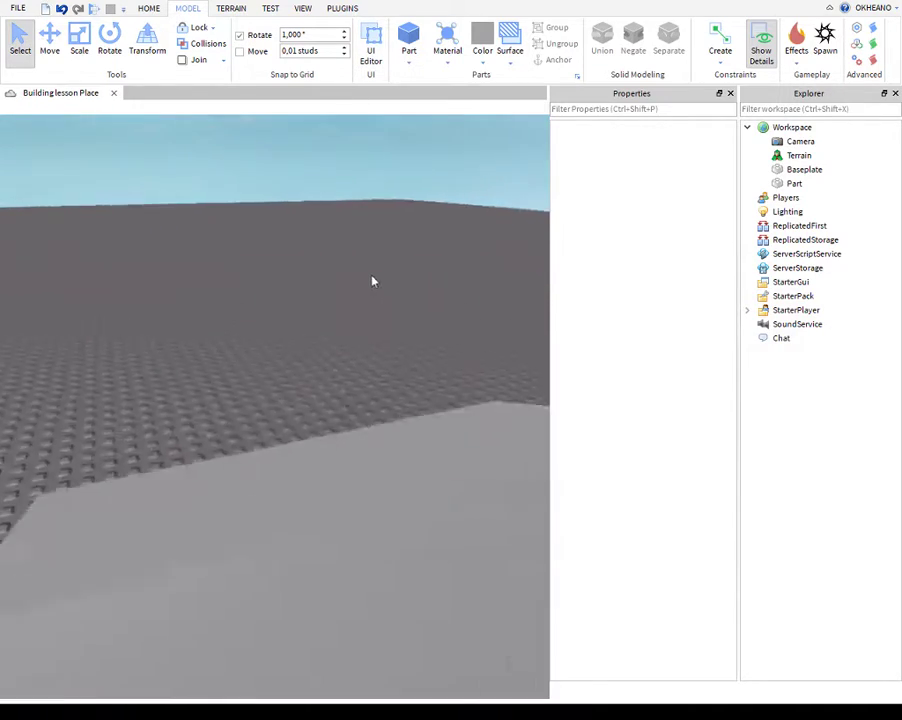
key("s")
- Turn on collisions and insert a new block part on the baseplate beside the tilted block
left_click(297, 471)
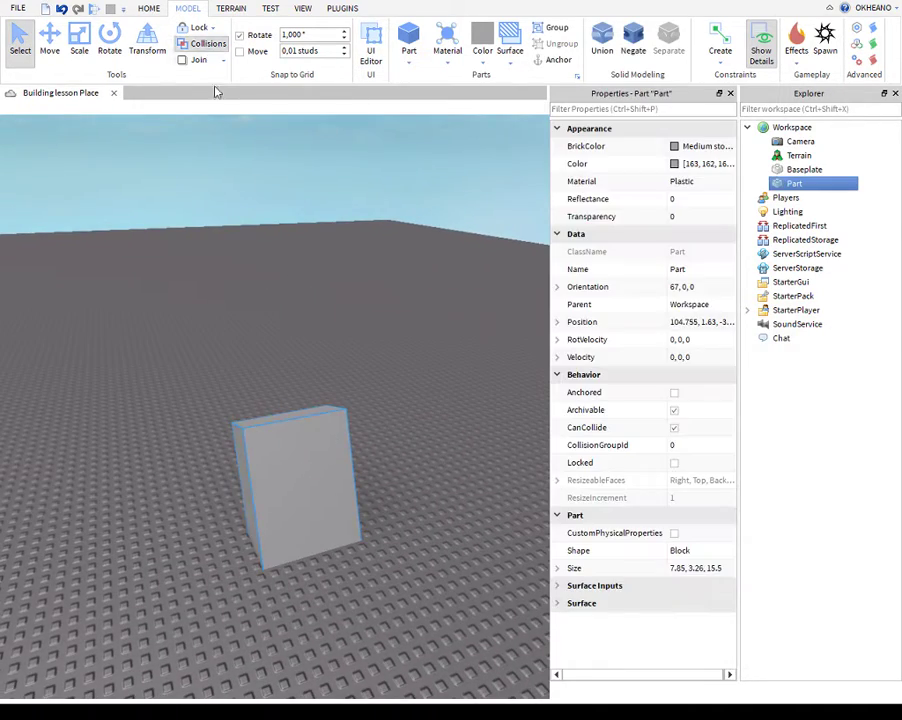
right_click_drag(215, 92, 326, 350)
right_click_drag(258, 416, 40, 120)
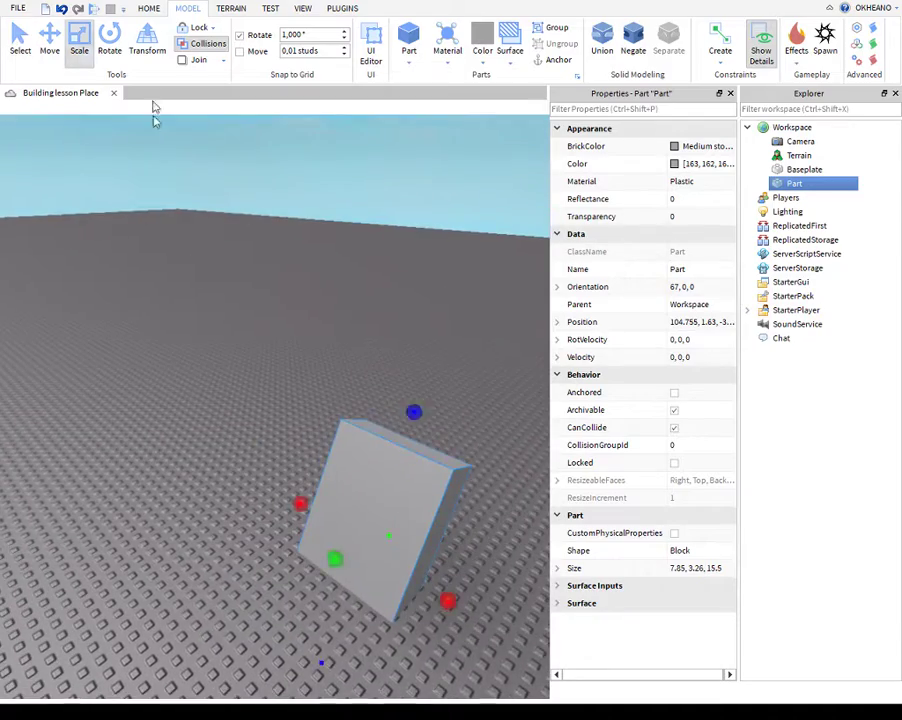
right_click_drag(155, 120, 372, 300)
left_click(409, 45)
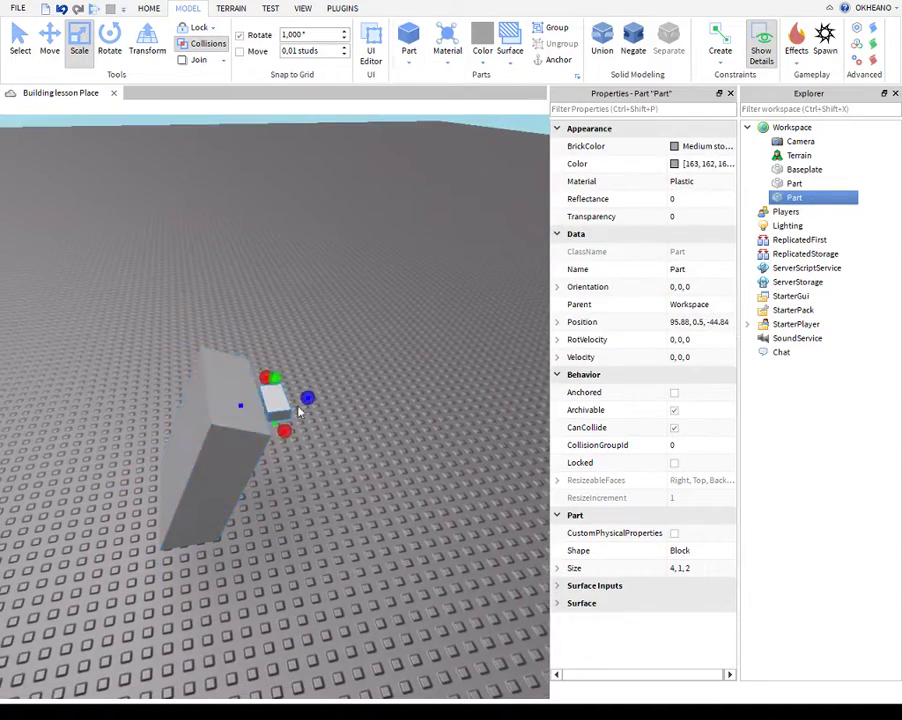
- Move the small block along its red axis to X 105.771, and slide it along its blue axis past the tilted block
scroll(297, 410, "up", 5)
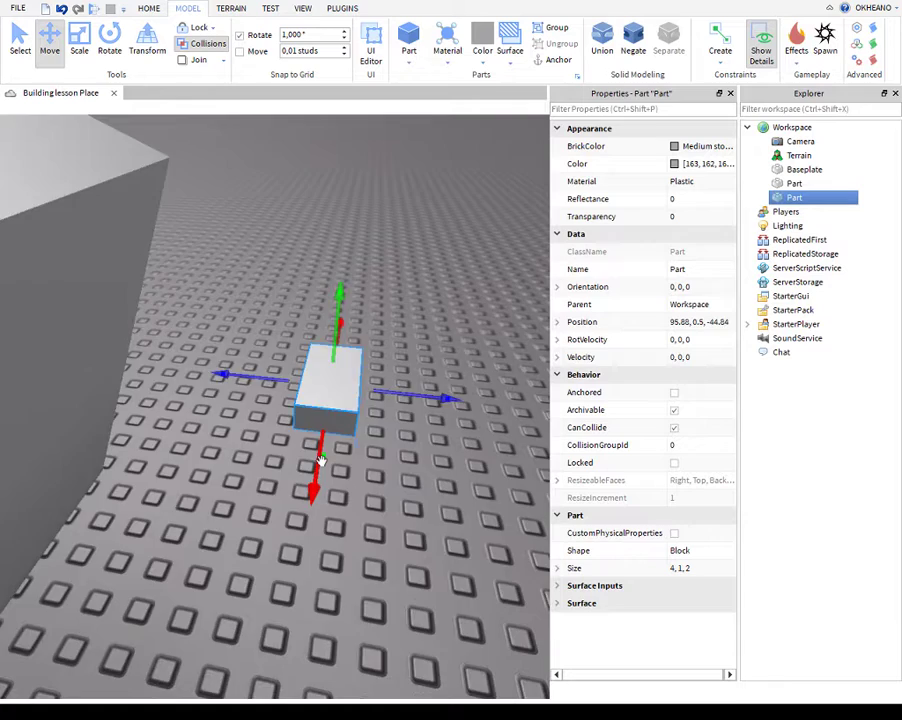
left_click_drag(320, 458, 366, 558)
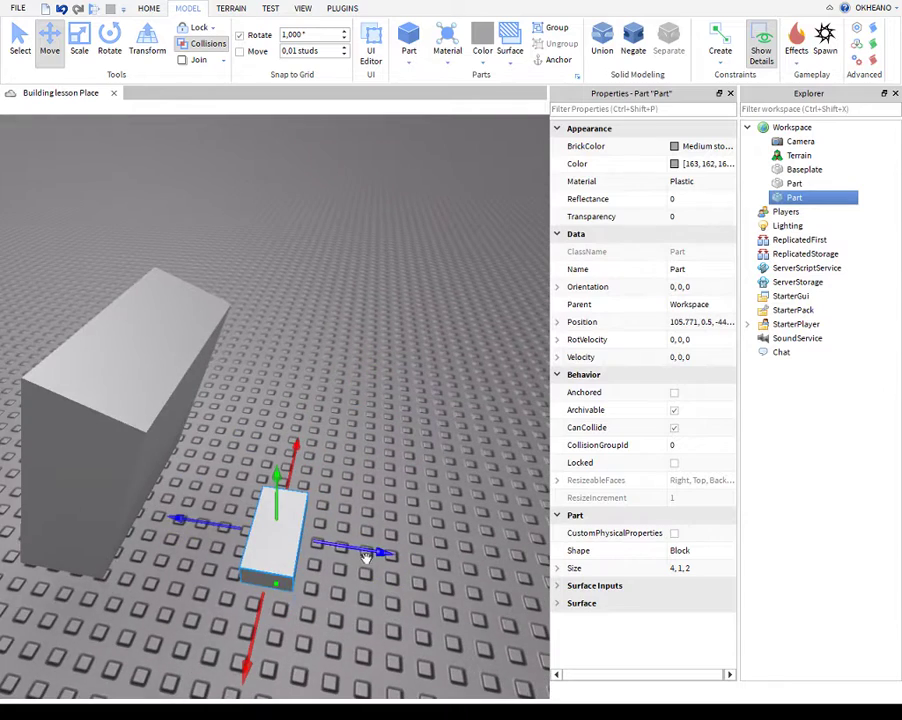
left_click_drag(497, 502, 340, 483)
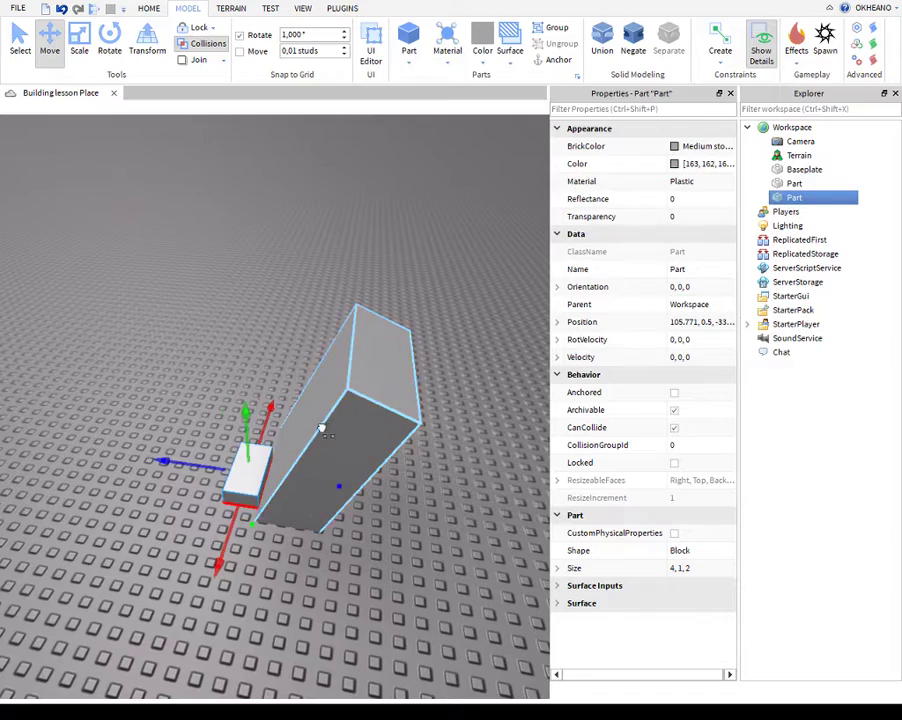
- Reposition the large block so it stands upright on the baseplate behind the small block, at about X 110.6
left_click_drag(321, 428, 453, 445)
right_click_drag(453, 445, 369, 461)
scroll(369, 461, "down", 3)
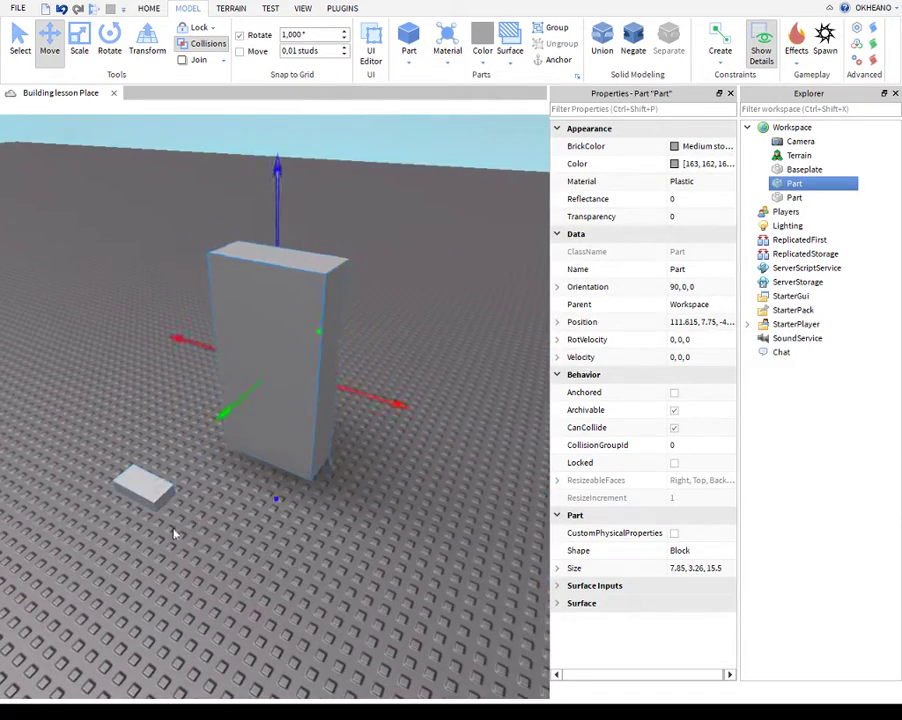
left_click(148, 489)
left_click(276, 406)
scroll(316, 447, "up", 3)
left_click_drag(316, 447, 334, 421)
- Turn off collisions for moving parts
scroll(268, 415, "down", 3)
scroll(334, 421, "up", 3)
scroll(231, 97, "down", 2)
left_click(186, 48)
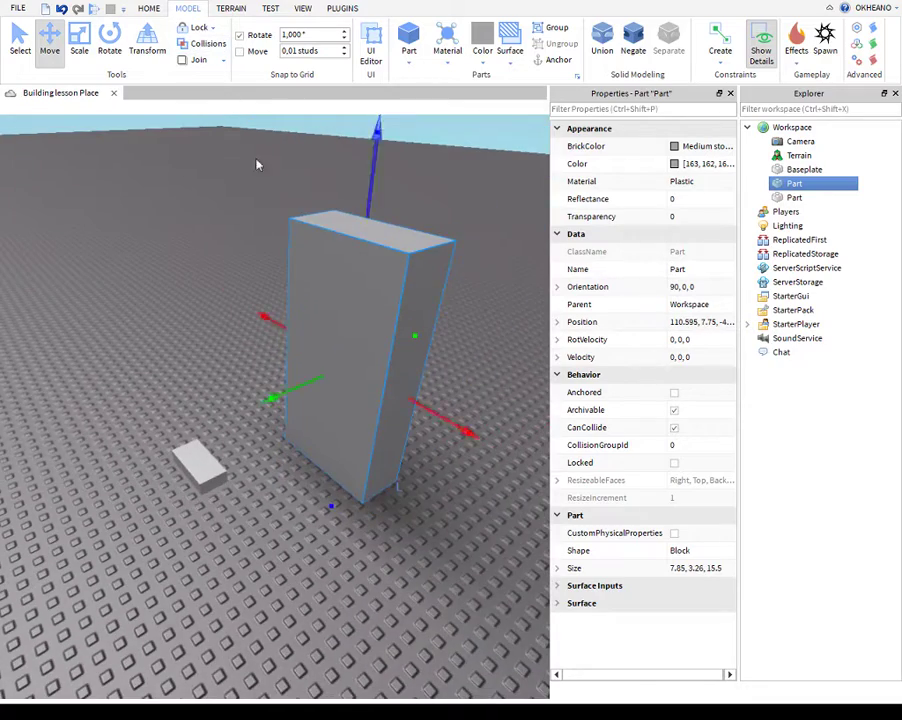
right_click_drag(257, 165, 248, 183)
scroll(248, 183, "up", 3)
scroll(248, 183, "down", 3)
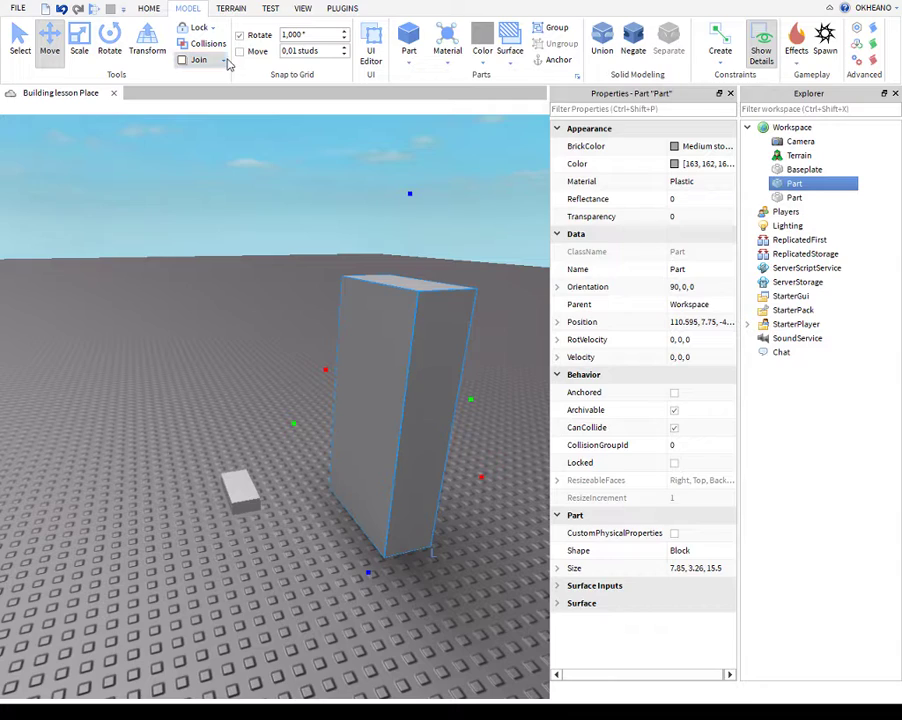
scroll(342, 301, "up", 5)
scroll(314, 267, "down", 6)
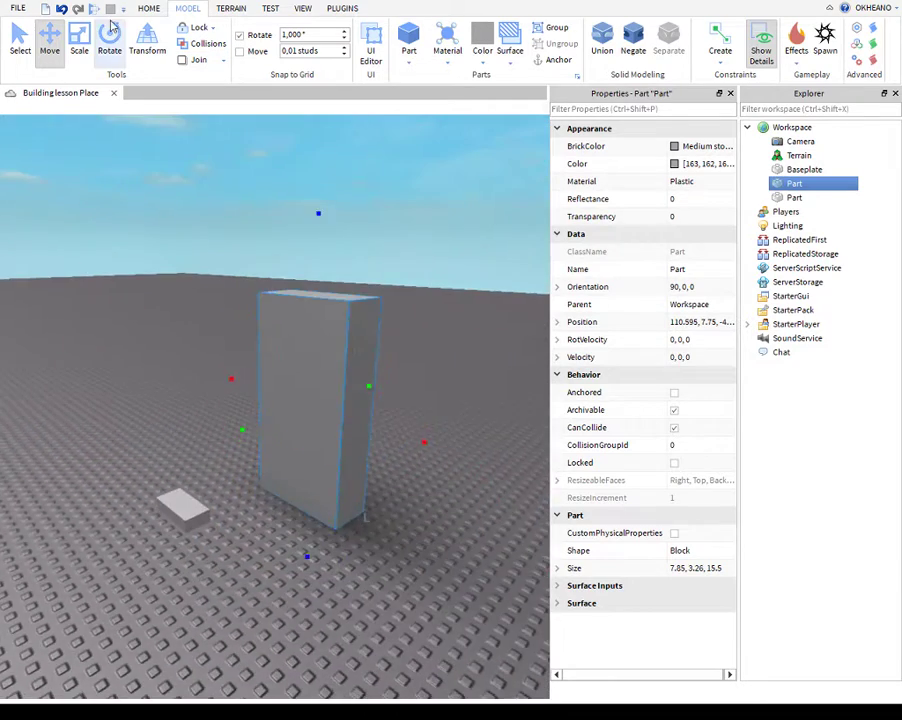
- Rotate the large block to a 54° tilt and set it back down on the baseplate
key("ctrl+4")
scroll(290, 292, "down", 1)
scroll(264, 320, "up", 3)
left_click_drag(309, 215, 408, 263)
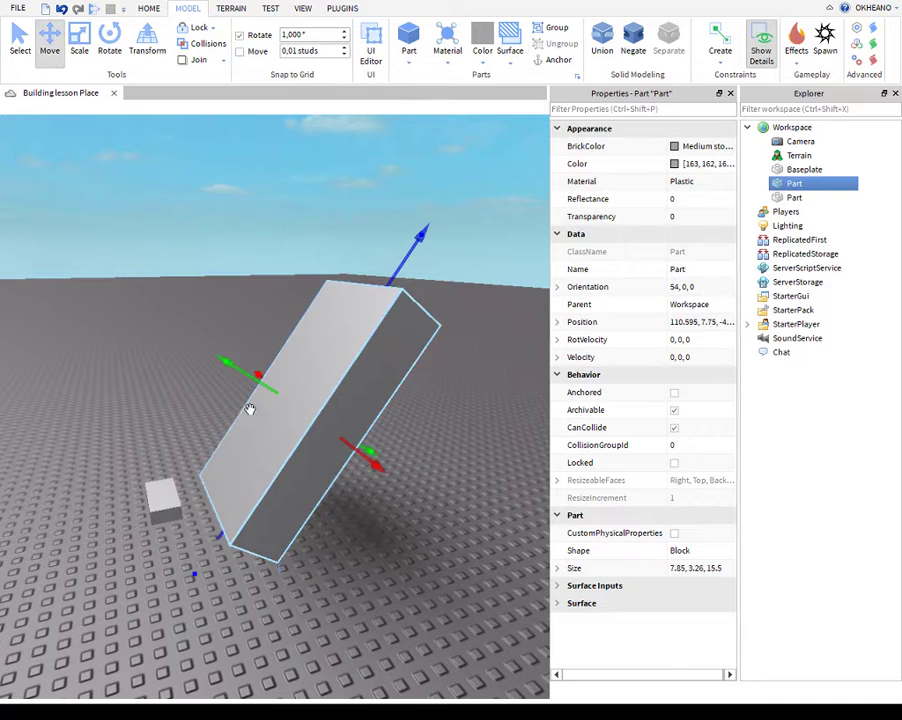
left_click_drag(250, 409, 327, 428)
- Move the small block against the foot of the tilted block, to about X 109.8
left_click(142, 508)
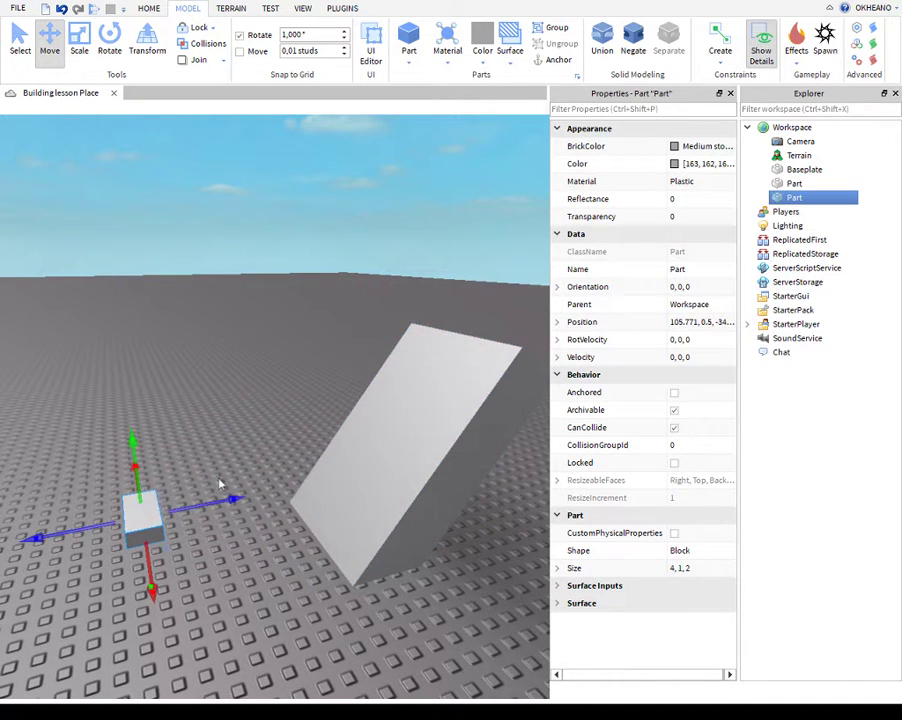
right_click_drag(220, 480, 212, 494)
left_click_drag(225, 468, 346, 456)
scroll(327, 408, "up", 3)
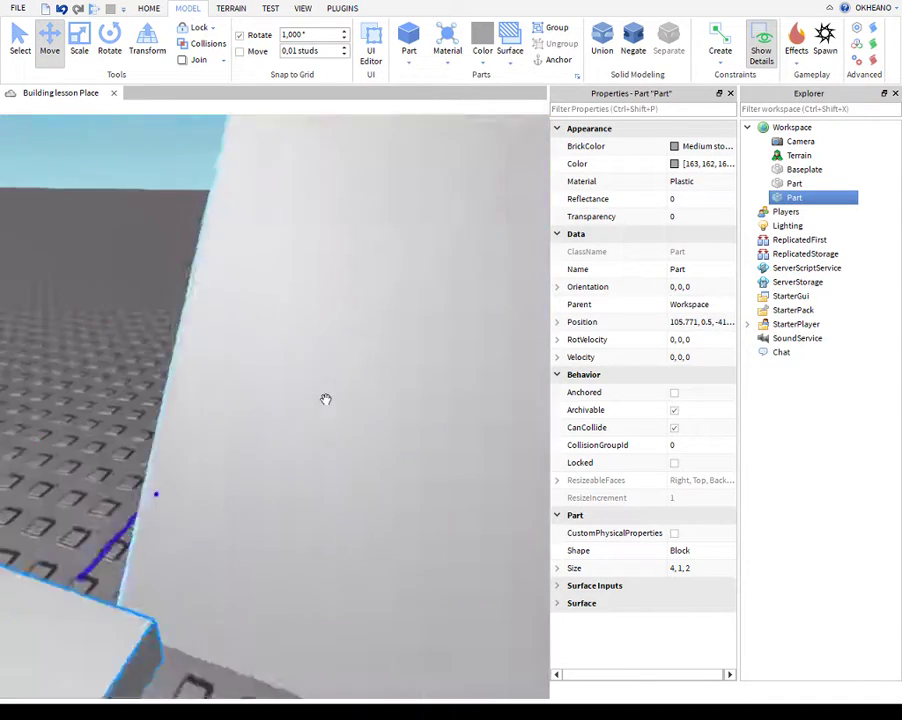
scroll(326, 400, "down", 3)
right_click_drag(326, 400, 264, 558)
left_click_drag(299, 518, 400, 546)
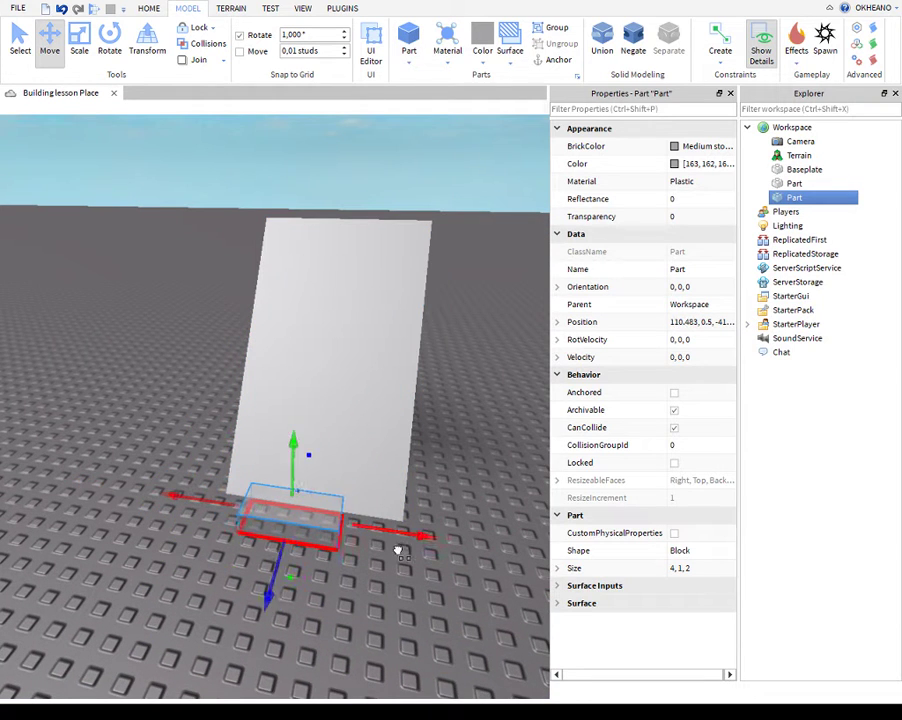
right_click_drag(400, 546, 370, 55)
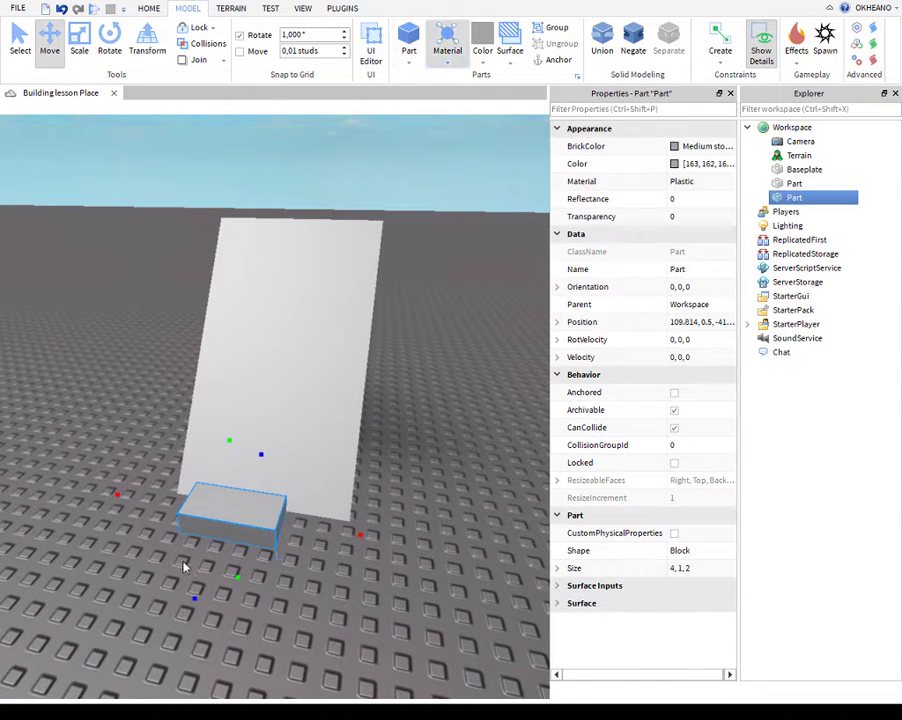
- Apply the Brick material to the large tilted block
left_click(300, 425)
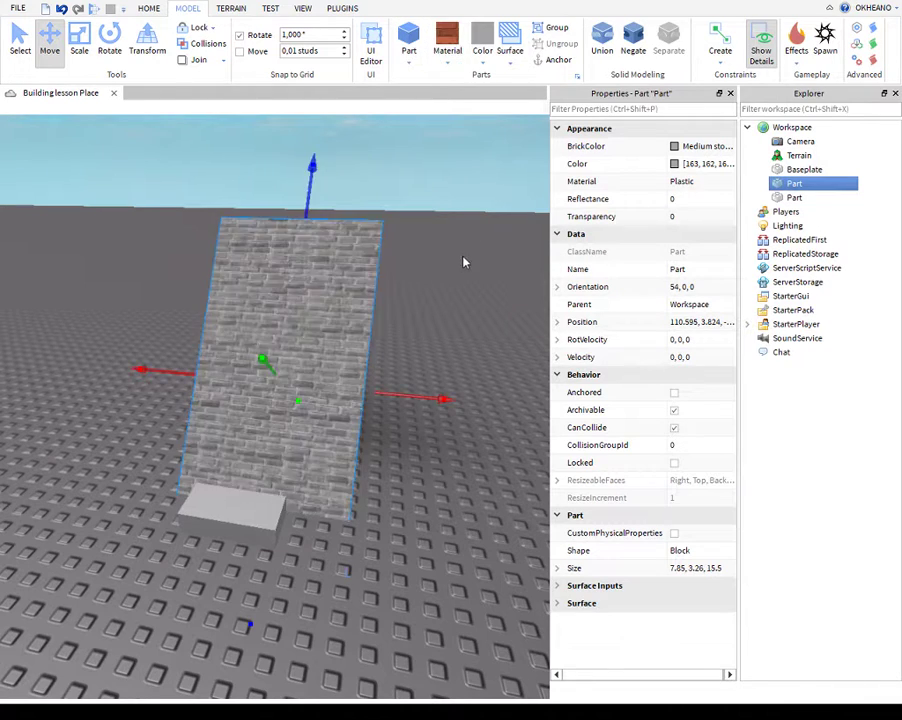
right_click_drag(464, 262, 376, 344)
scroll(390, 325, "up", 3)
scroll(397, 314, "down", 5)
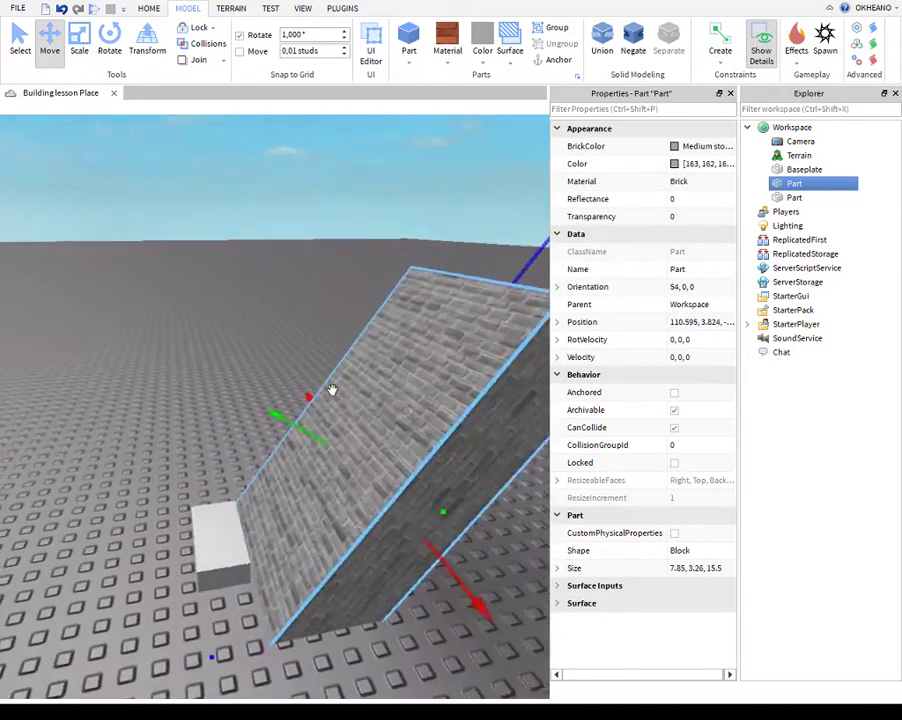
- Color the large tilted block Really black
scroll(478, 295, "down", 3)
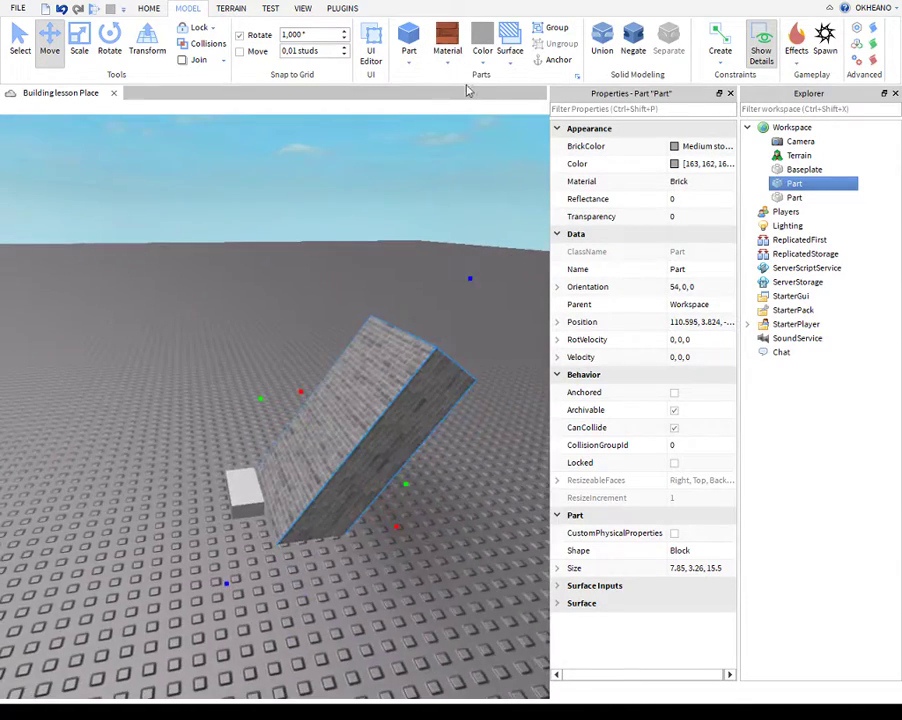
scroll(478, 295, "up", 5)
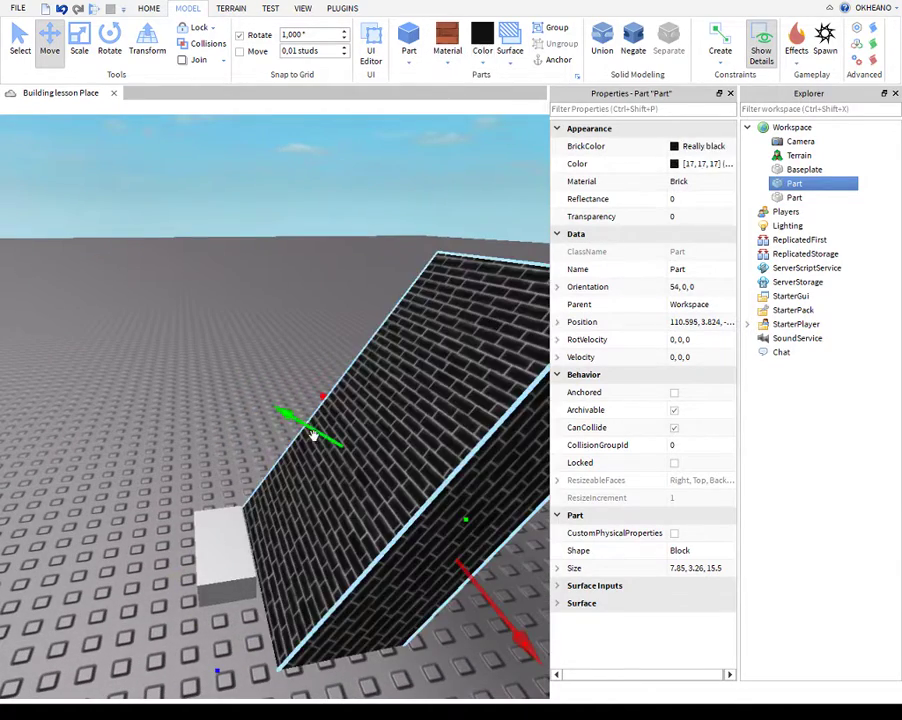
right_click_drag(312, 432, 316, 480)
scroll(316, 478, "up", 3)
- Apply the Brick material and the Really black color to the small block, and deselect it
left_click(389, 505)
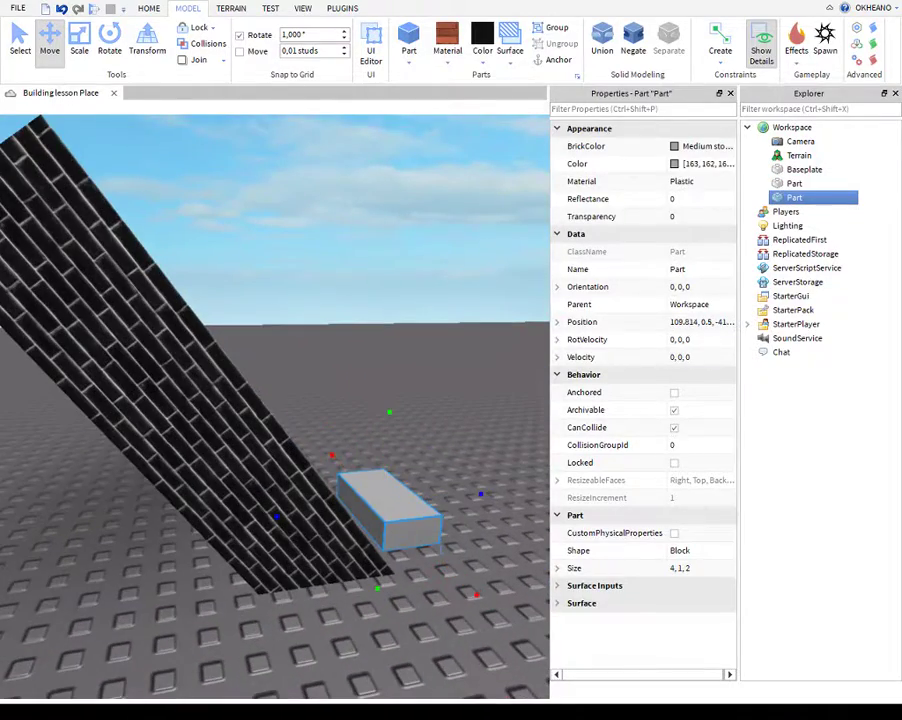
left_click(451, 41)
left_click(486, 40)
right_click_drag(405, 409, 405, 409)
left_click(353, 409)
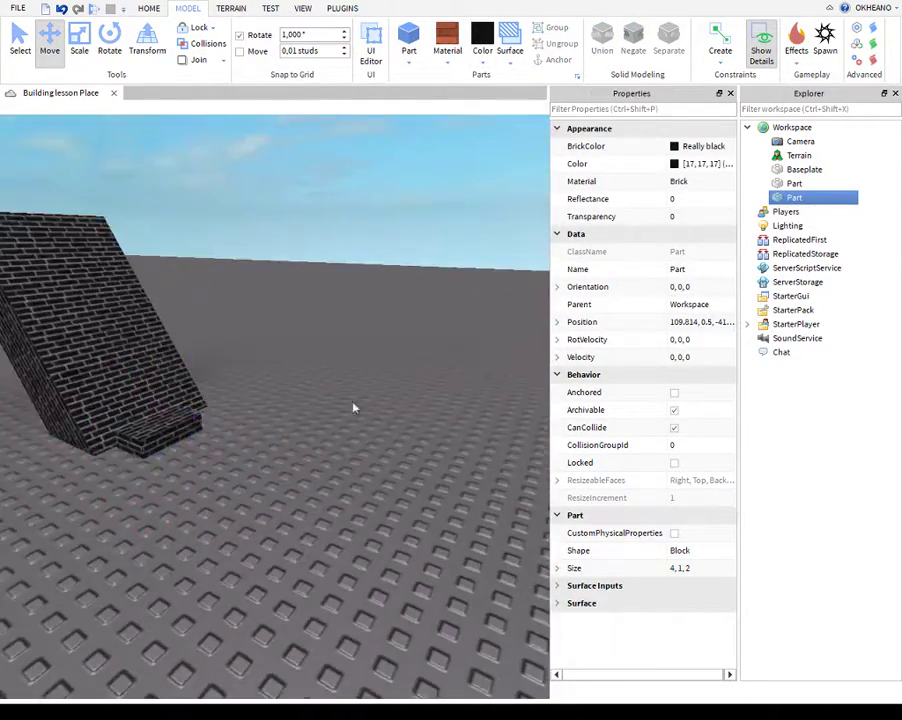
- Shift the small brick block along its blue axis and lower it into the baseplate to a height of -0.118
scroll(184, 442, "up", 3)
key("a")
left_click(190, 442)
left_click_drag(312, 477, 248, 475)
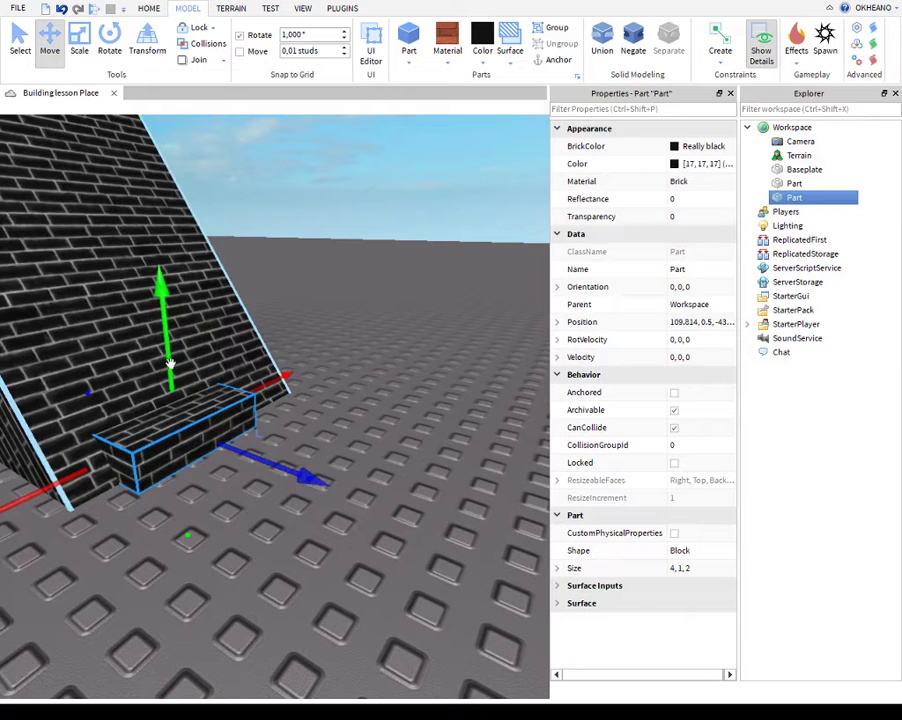
left_click_drag(171, 366, 168, 393)
right_click_drag(181, 395, 181, 395)
- Scale the small block on both sides to 7.86 studs wide, matching the tilted block's width, and deselect it
left_click(79, 41)
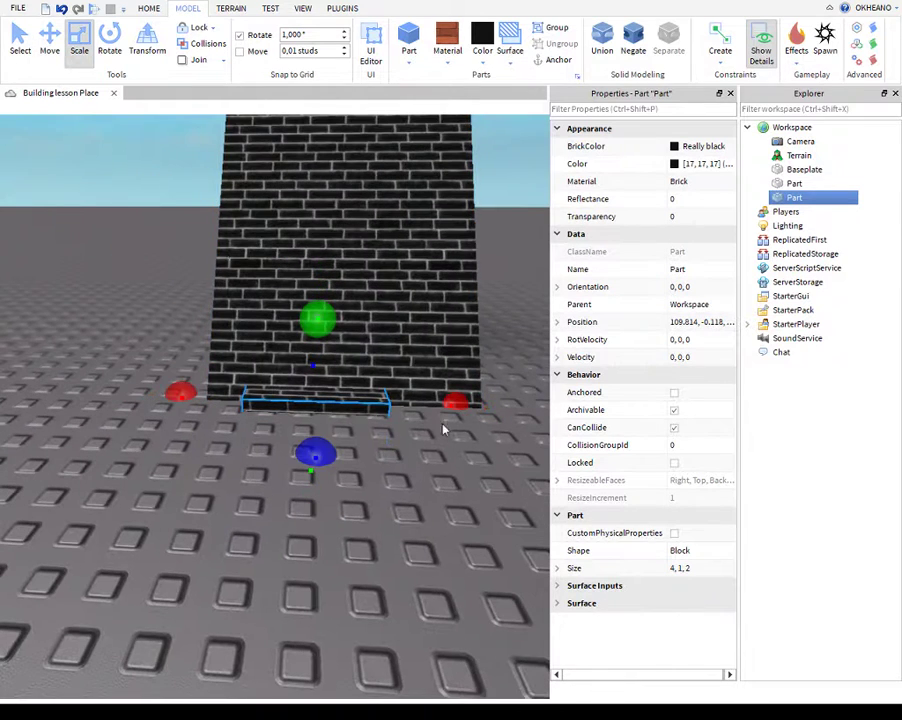
left_click_drag(456, 399, 418, 402)
key("a")
left_click_drag(342, 394, 306, 390)
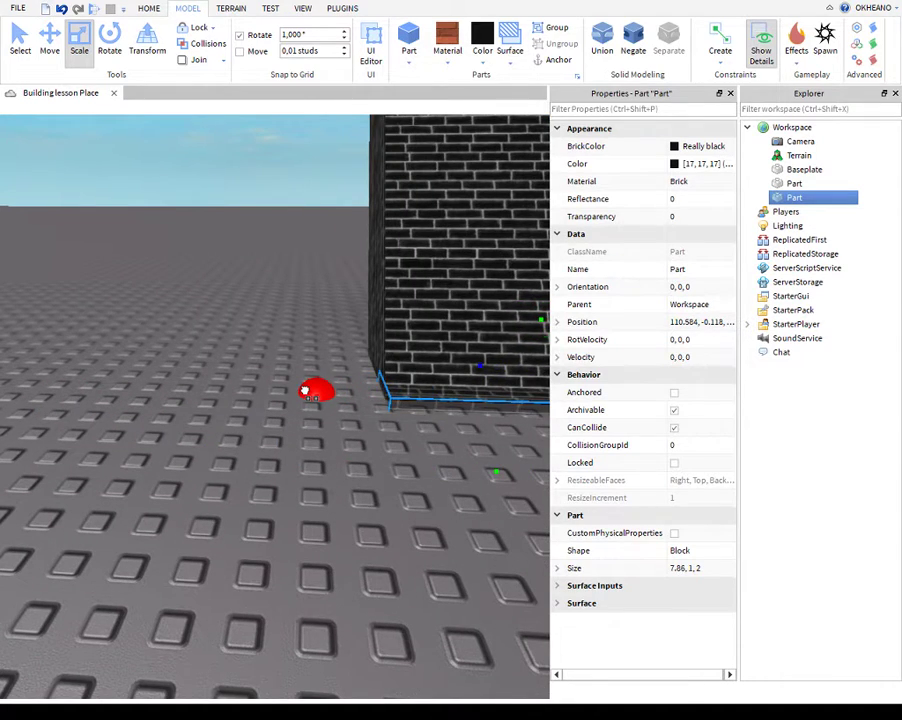
left_click(270, 465)
- Stretch the low brick block outward from the tilted block into a long floor strip, and deselect it
key("d")
key("s")
right_click_drag(324, 435, 324, 435)
left_click(268, 439)
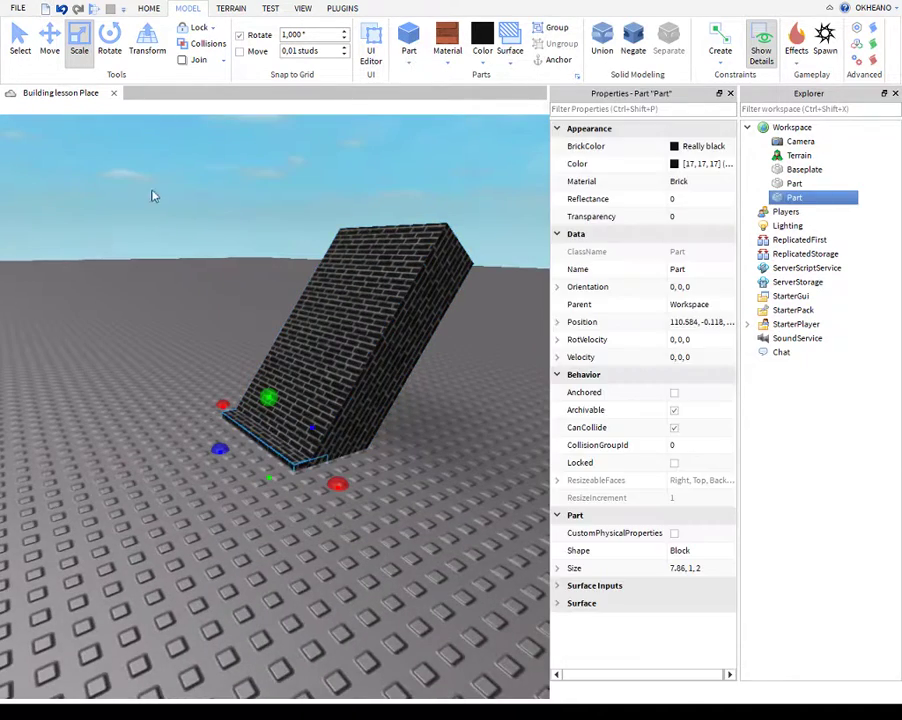
left_click_drag(216, 448, 105, 480)
key("s")
left_click(389, 481)
- Activate the Surface tool and examine how it highlights the faces of the tilted brick block
key("w")
right_click_drag(276, 471, 276, 471)
key("a")
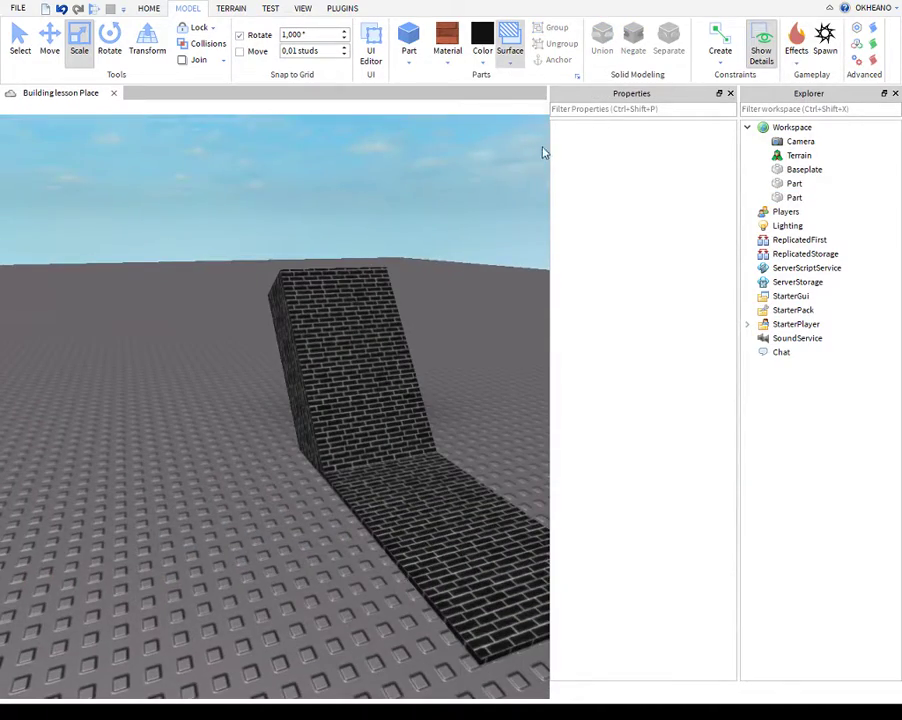
right_click_drag(352, 254, 352, 254)
key("a")
key("w")
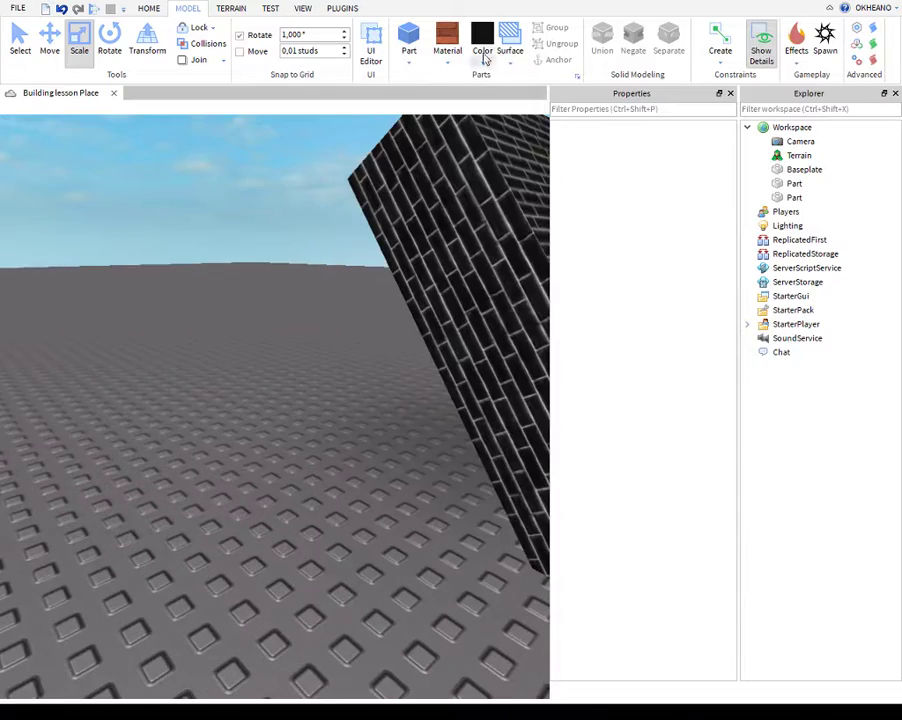
key("s")
key("d")
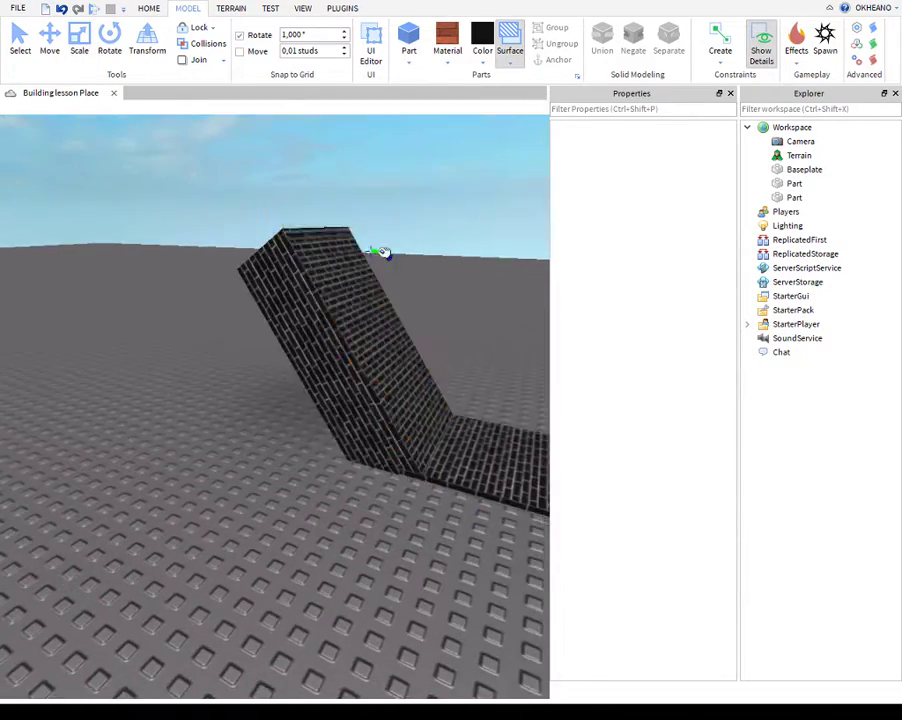
key("w")
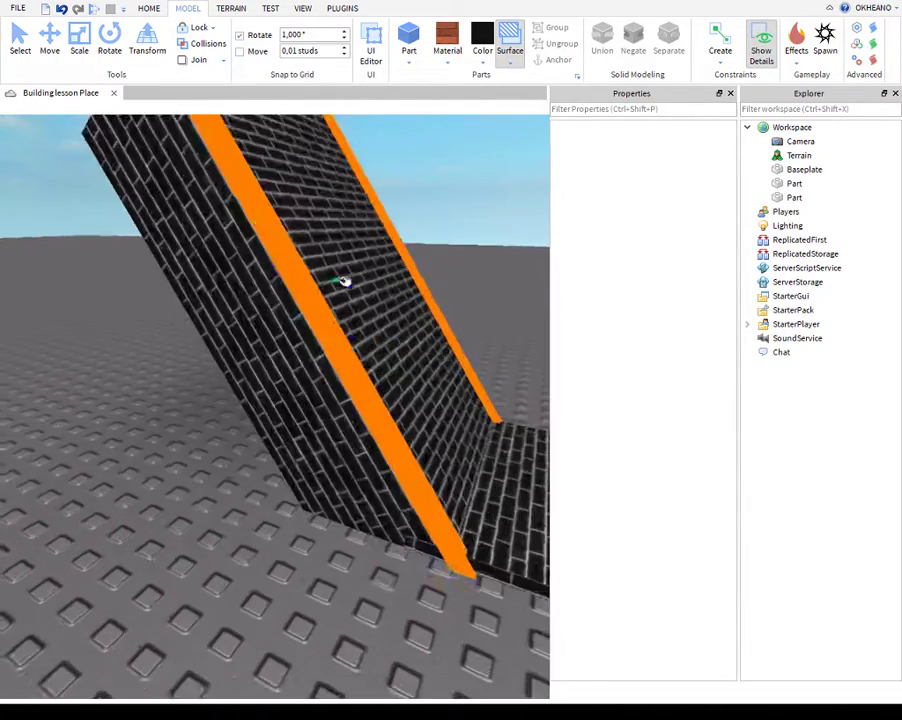
key("s")
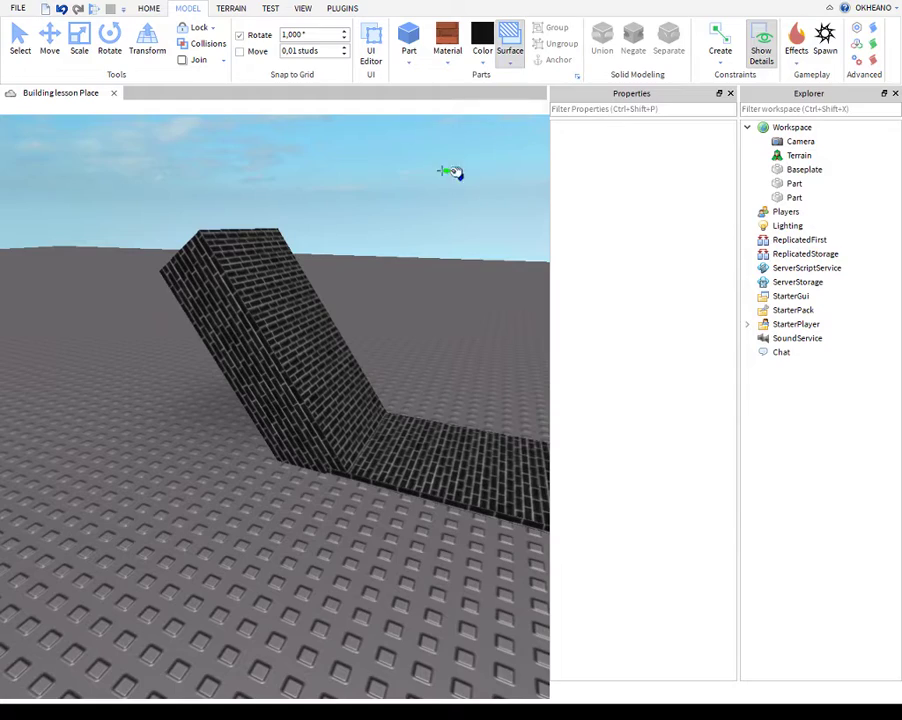
- Insert another black brick block part near the upper front of the tilted block
left_click(409, 40)
key("w")
key("s")
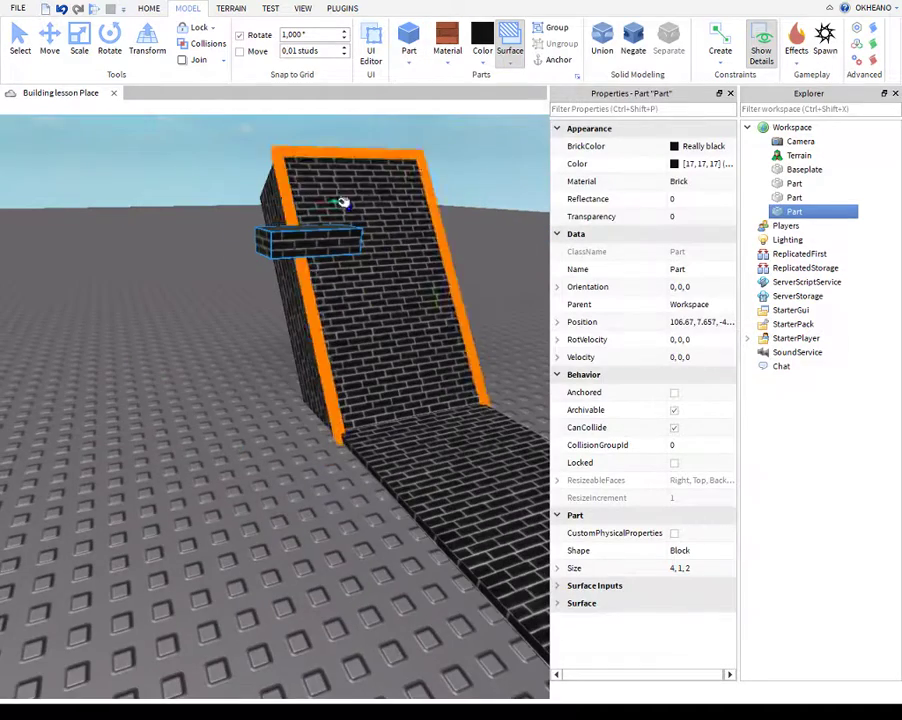
- Move the new brick block down and away from the tilted block, over the open baseplate beside it
left_click(49, 40)
left_click_drag(311, 135, 306, 240)
left_click_drag(398, 317, 35, 375)
key("a")
- Change the small separate block's material to Metal and its color to Mint
left_click(452, 190)
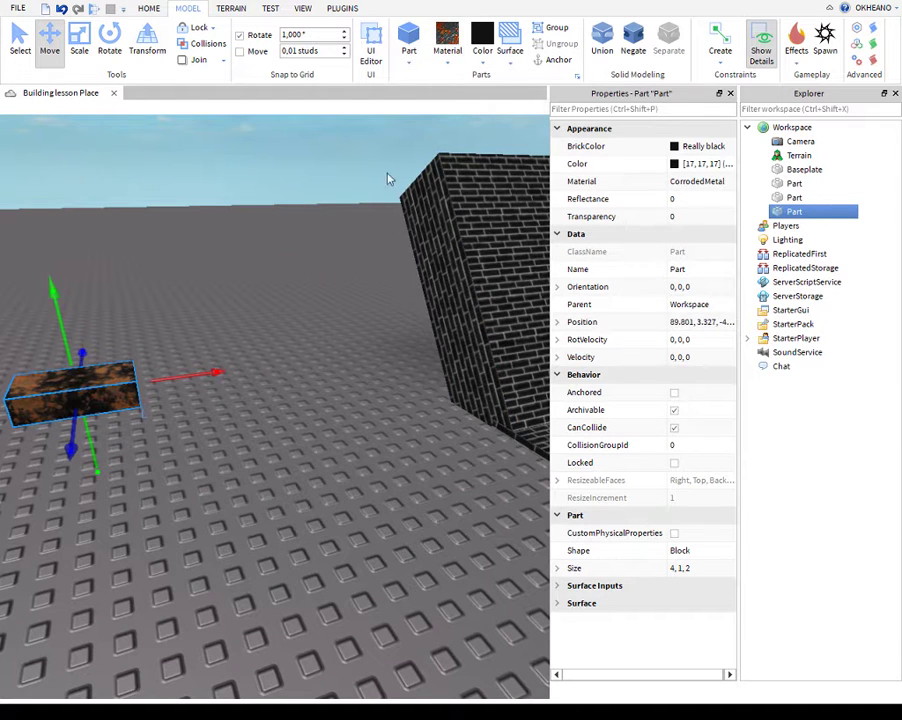
left_click(463, 172)
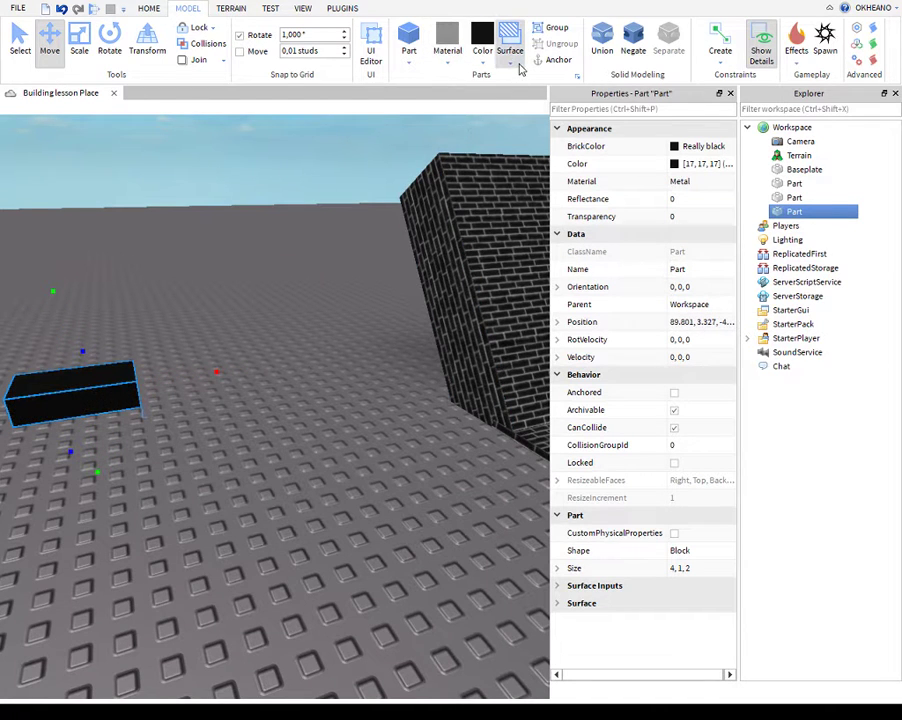
left_click(545, 163)
key("a")
scroll(369, 322, "up", 5)
right_click_drag(369, 322, 370, 322)
scroll(370, 322, "down", 3)
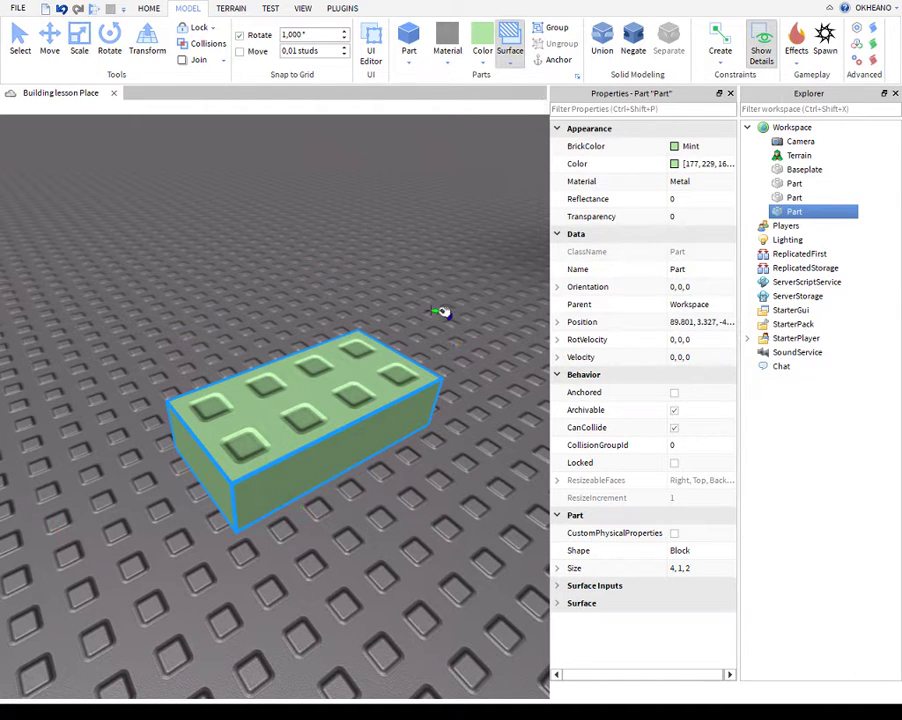
- Try the Surface tool on the mint block's studded top face
left_click(368, 365)
right_click_drag(298, 336, 304, 300)
scroll(298, 336, "down", 5)
scroll(297, 335, "up", 5)
scroll(73, 121, "down", 3)
- Delete the mint block, leaving only the tilted block and the floor strip
left_click(78, 48)
left_click(60, 57)
scroll(288, 278, "up", 3)
key("Delete")
scroll(290, 330, "down", 5)
left_click(270, 366)
scroll(356, 378, "up", 3)
right_click_drag(356, 378, 366, 324)
left_click(367, 324)
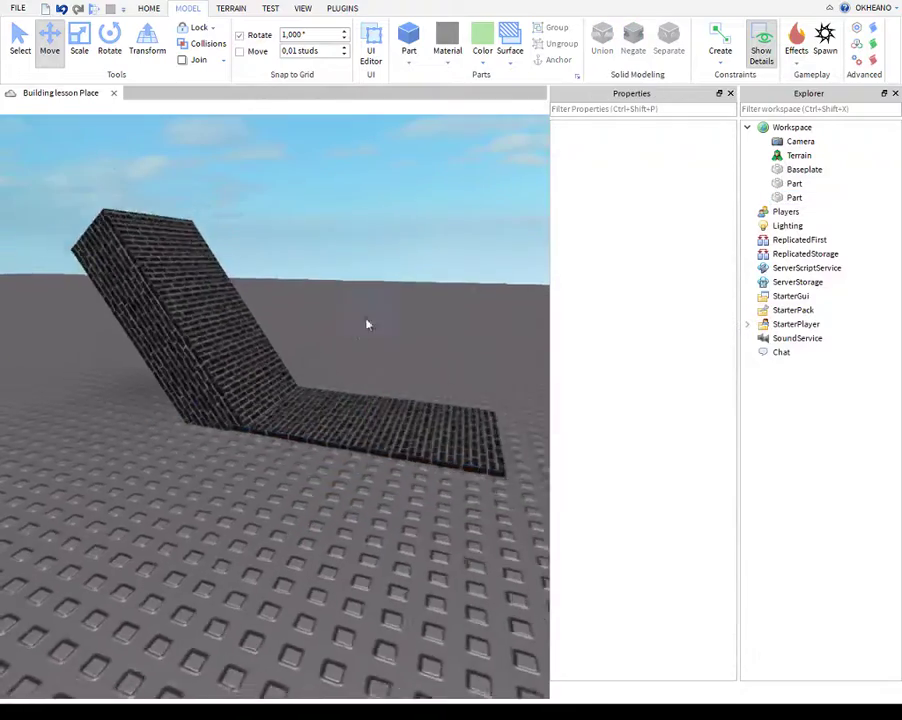
- Duplicate the brick floor strip in front of the tilted block
key("d")
key("a")
scroll(322, 398, "down", 2)
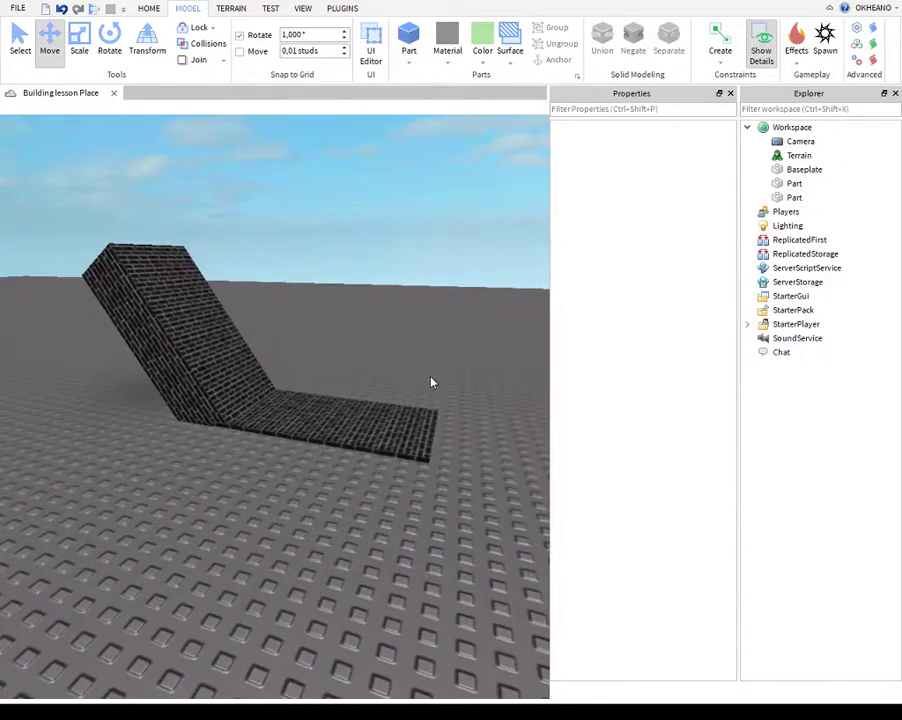
scroll(443, 350, "up", 3)
scroll(211, 387, "down", 2)
left_click(372, 396)
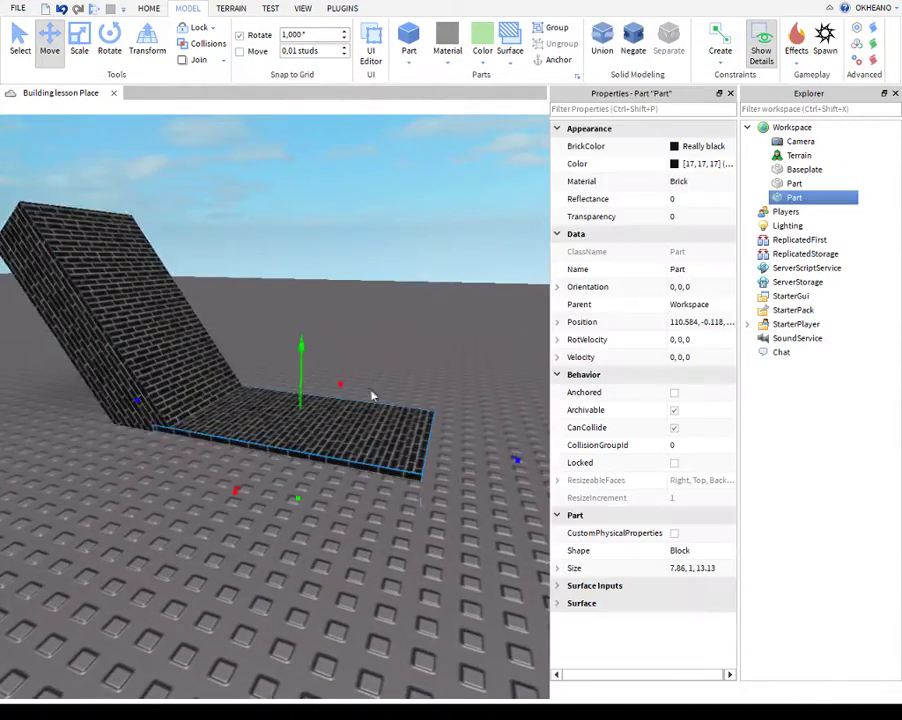
scroll(409, 338, "up", 5)
key("ctrl+d")
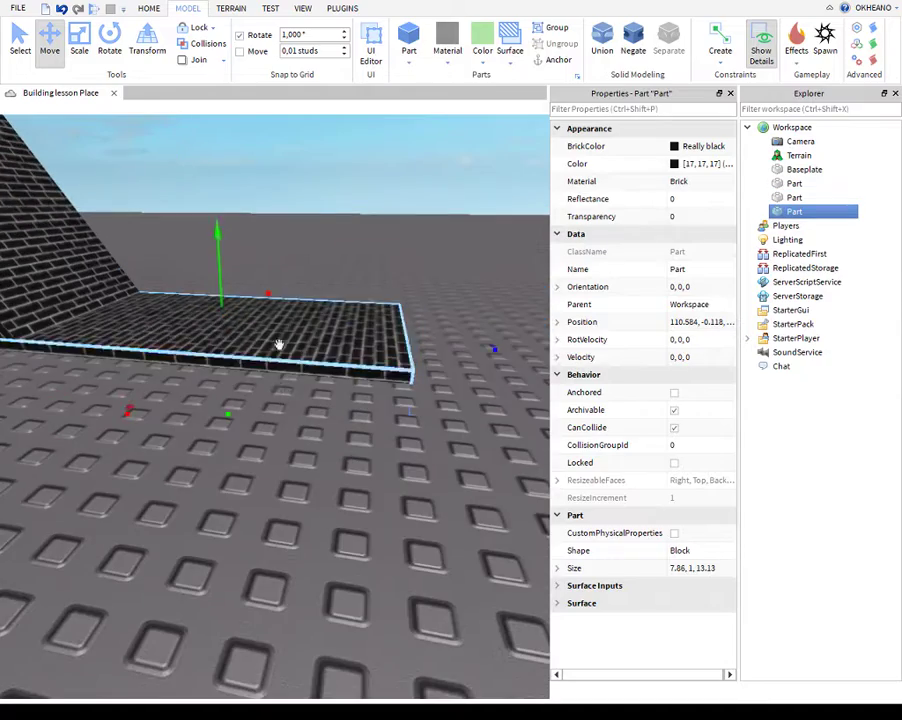
- Scale the duplicated strip down to a 3.43 by 2.6 stud slab in the middle area of the floor strip
scroll(279, 344, "down", 4)
left_click(79, 42)
scroll(328, 282, "up", 4)
right_click_drag(328, 282, 246, 271)
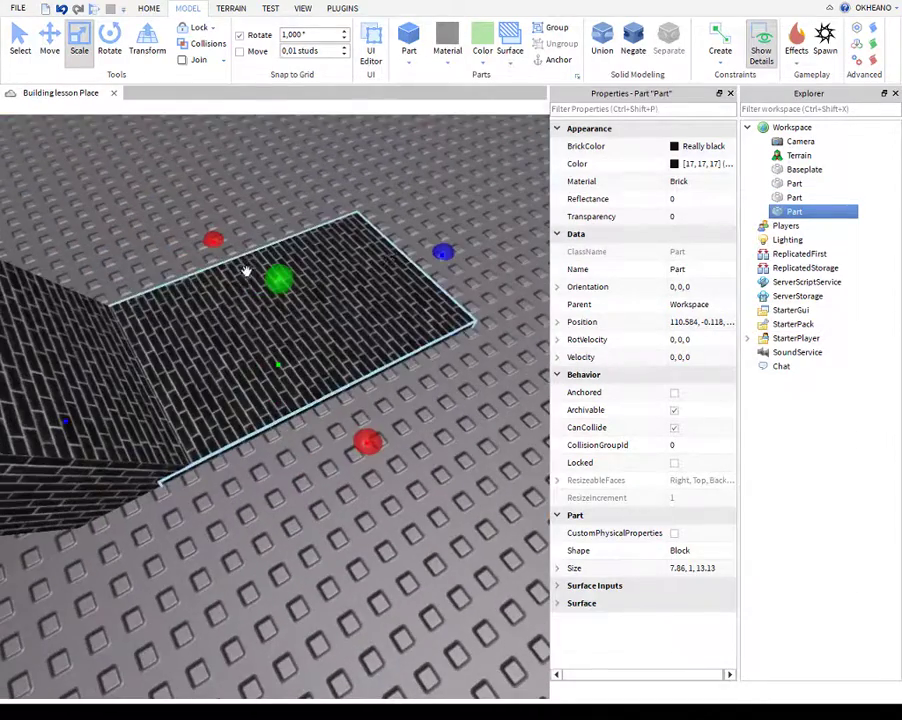
left_click_drag(279, 279, 229, 349)
left_click_drag(70, 417, 203, 383)
left_click_drag(340, 468, 305, 416)
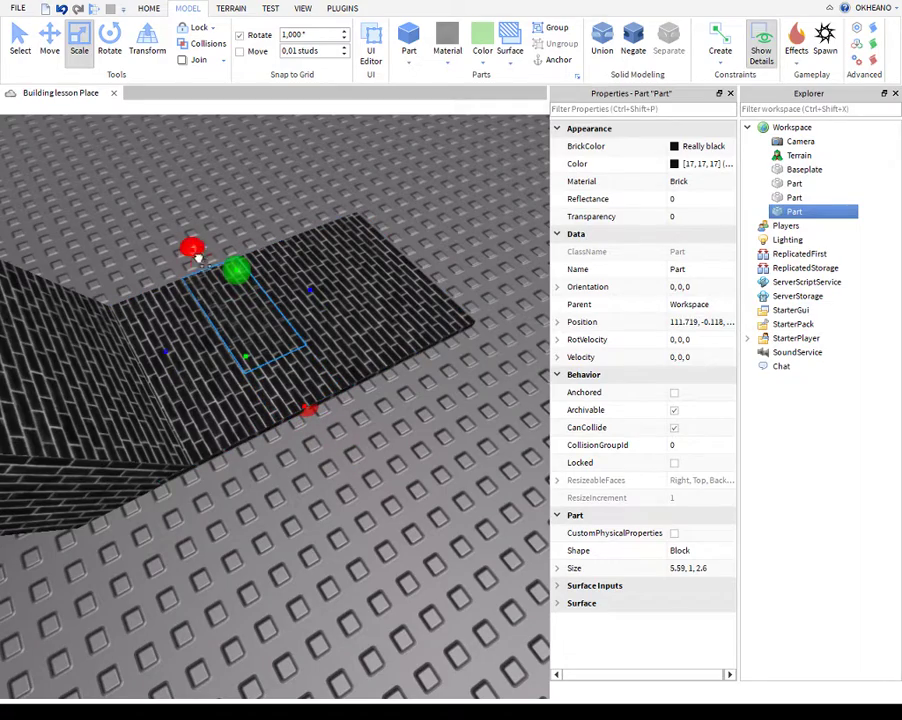
left_click_drag(198, 258, 217, 290)
- Raise the slab's height to 1.36 studs so it stands above the floor strip
right_click_drag(266, 306, 266, 306)
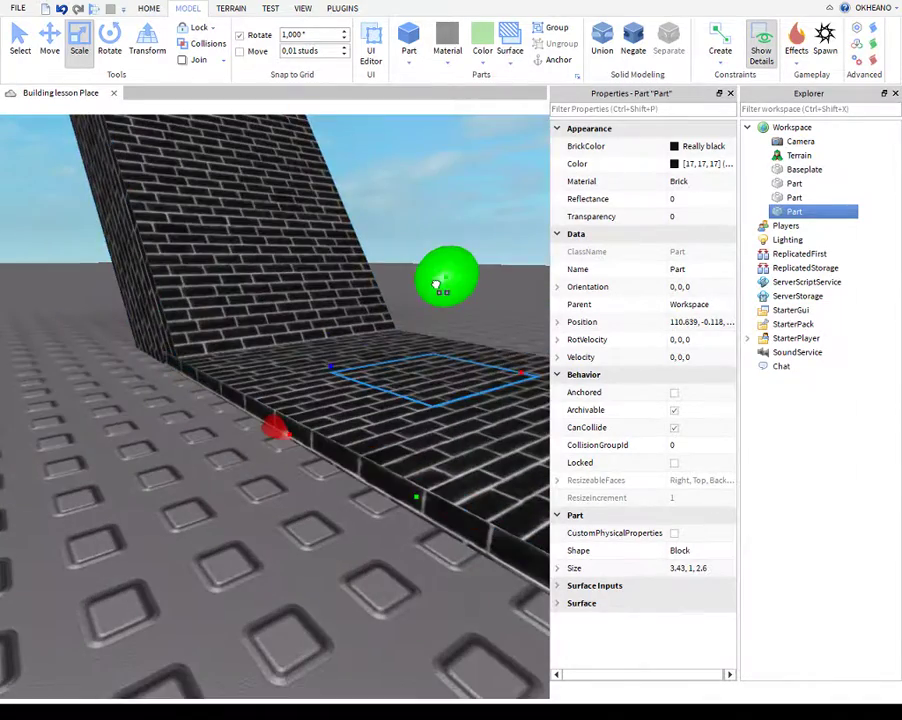
left_click_drag(436, 285, 422, 271)
scroll(422, 272, "up", 4)
right_click_drag(422, 272, 330, 400)
scroll(422, 272, "down", 5)
scroll(330, 400, "up", 4)
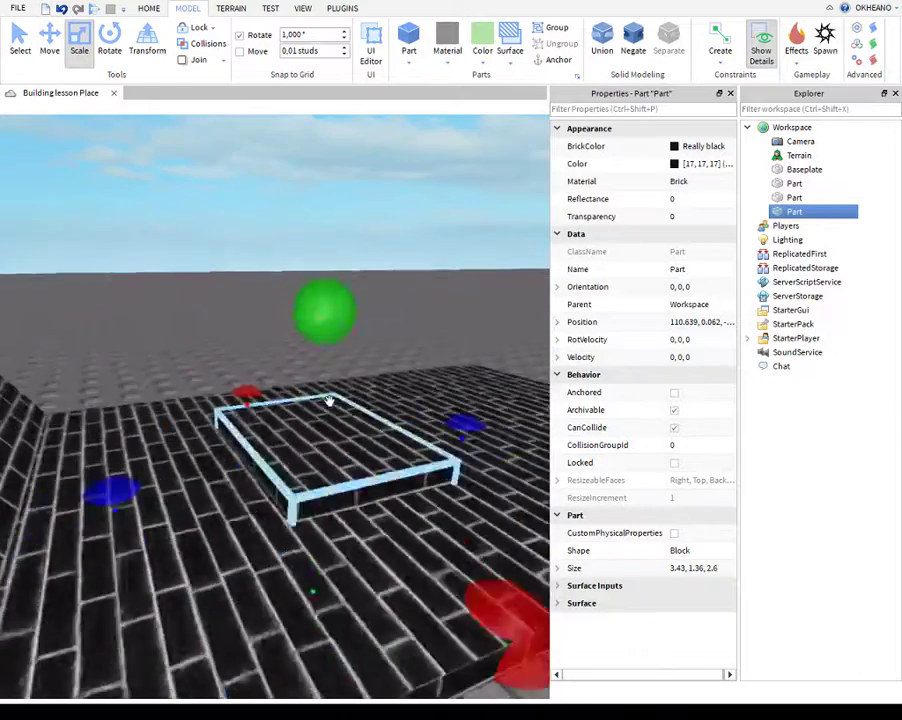
scroll(330, 400, "down", 3)
- Duplicate the slab and scale the copy into a pillar of 0.82 by 3.56 by 1.04 studs
key("ctrl+d")
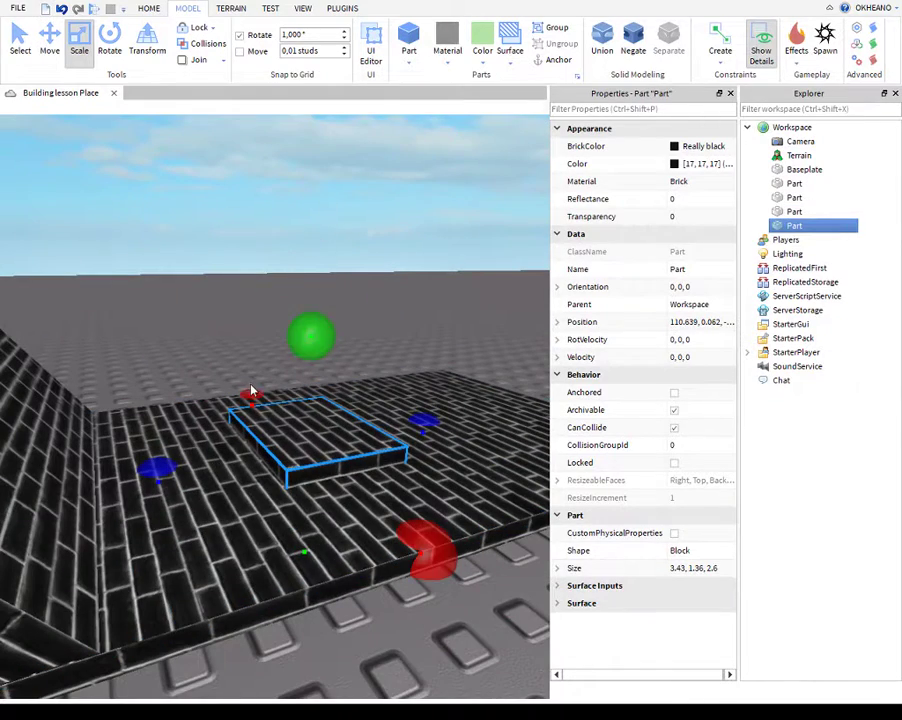
left_click_drag(251, 391, 263, 412)
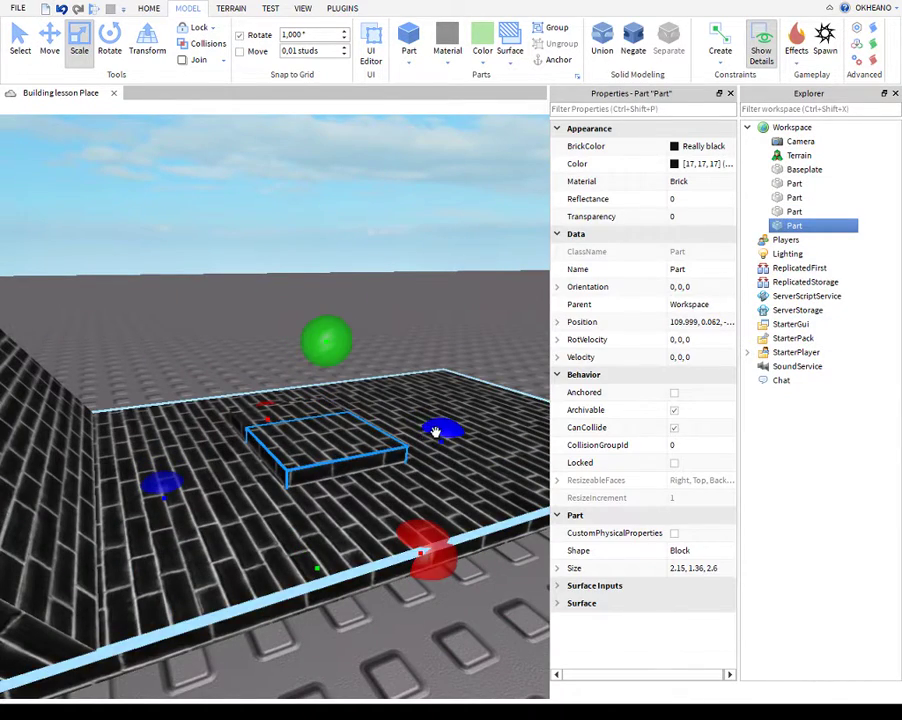
left_click_drag(435, 432, 414, 440)
left_click_drag(158, 486, 206, 476)
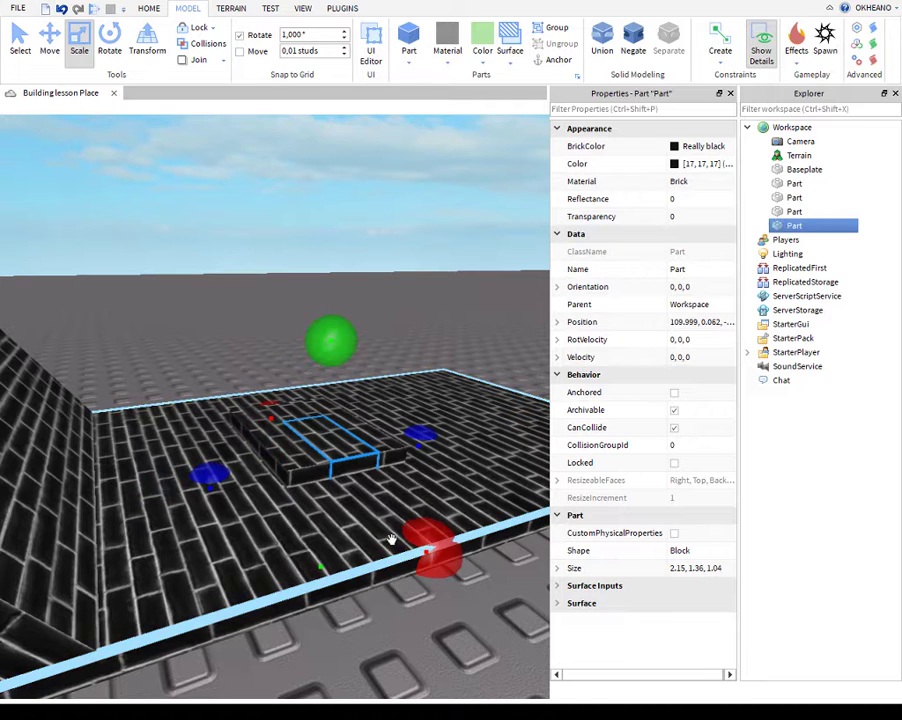
left_click_drag(391, 540, 372, 484)
left_click_drag(322, 356, 318, 232)
- Duplicate the pillar and scale the copy into a 0.44-stud-high cap on top of it
key("ctrl+d")
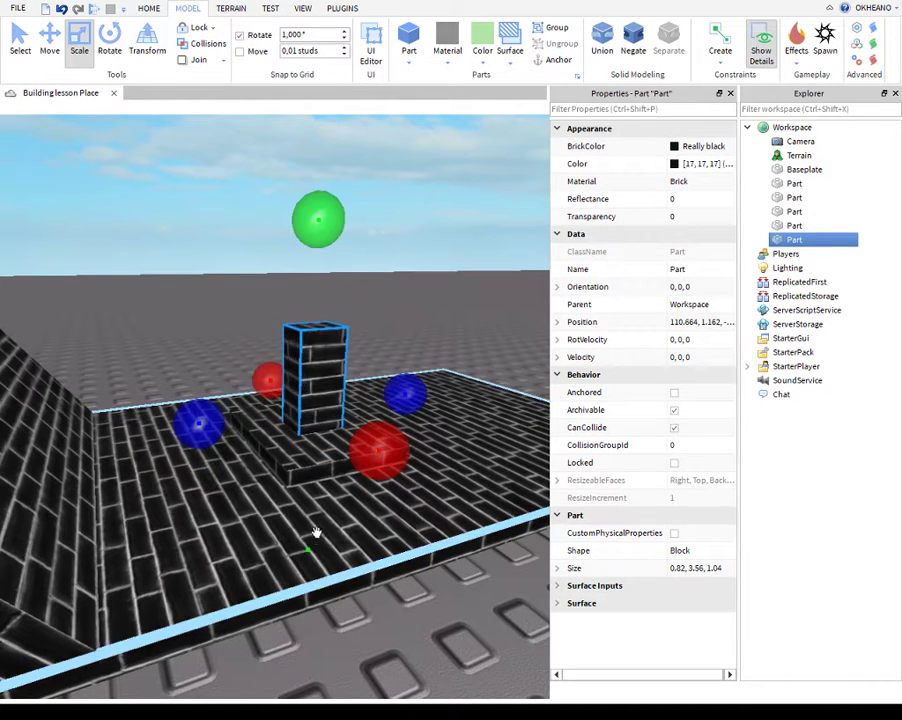
left_click_drag(312, 548, 316, 420)
left_click_drag(318, 218, 318, 197)
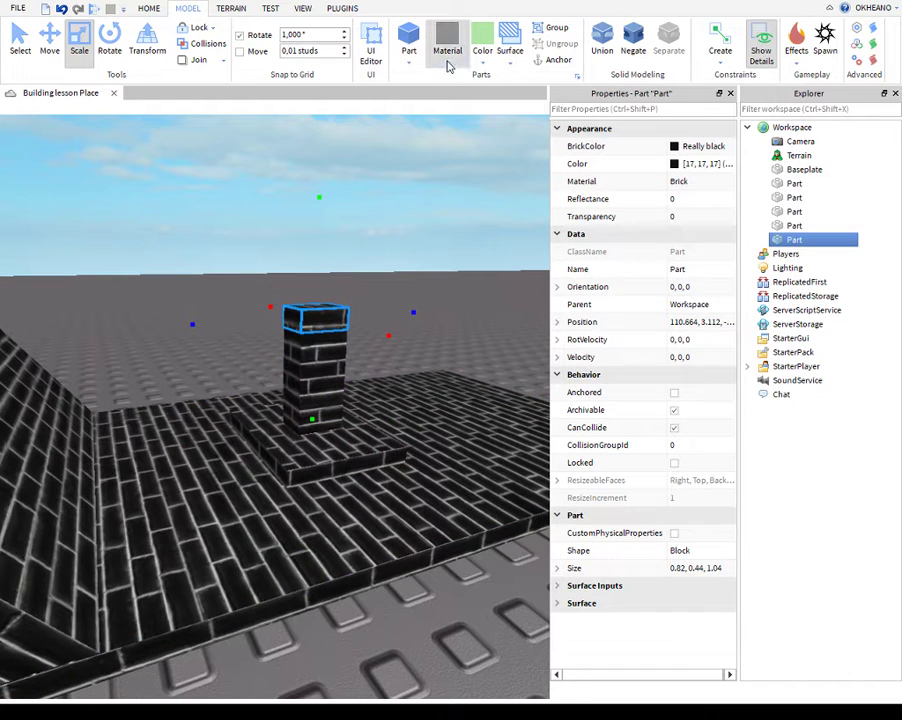
- Give the pillar's cap the WoodPlanks material and the Dark taupe color
left_click(478, 97)
right_click_drag(248, 354, 266, 312)
scroll(250, 348, "up", 4)
scroll(266, 312, "down", 1)
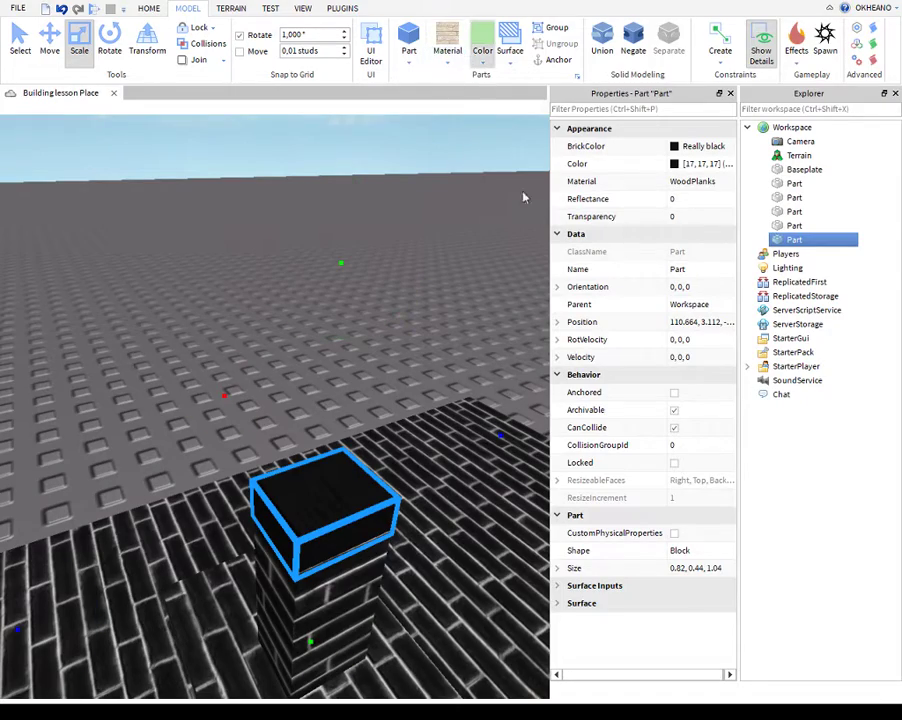
left_click(415, 343)
scroll(415, 347, "down", 5)
right_click_drag(415, 343, 411, 345)
scroll(411, 345, "down", 4)
- Add a Fire effect to the wooden cap on top of the pillar
left_click(336, 350)
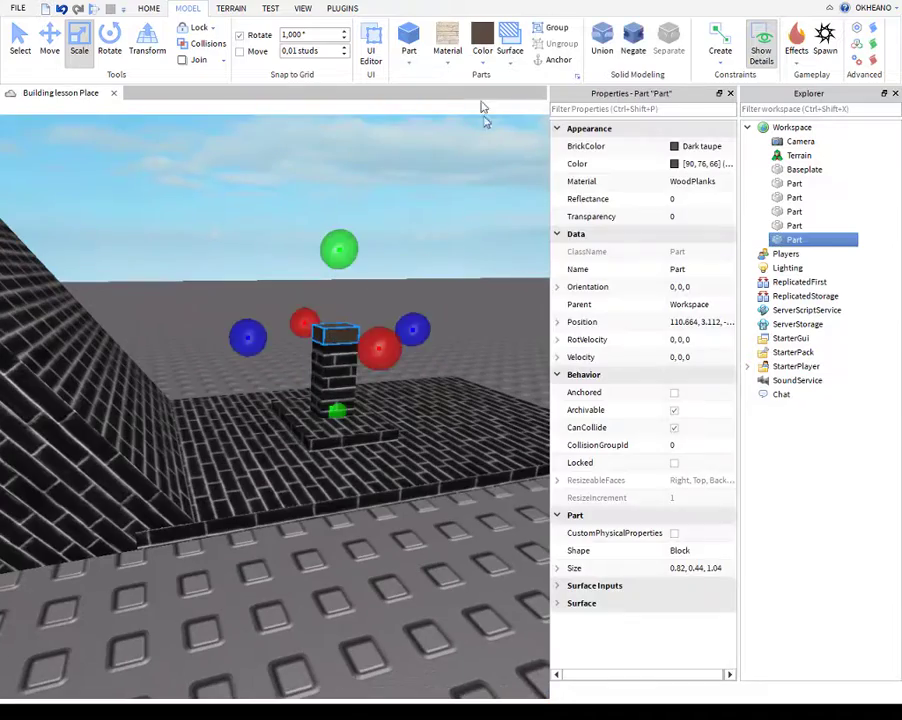
left_click(817, 94)
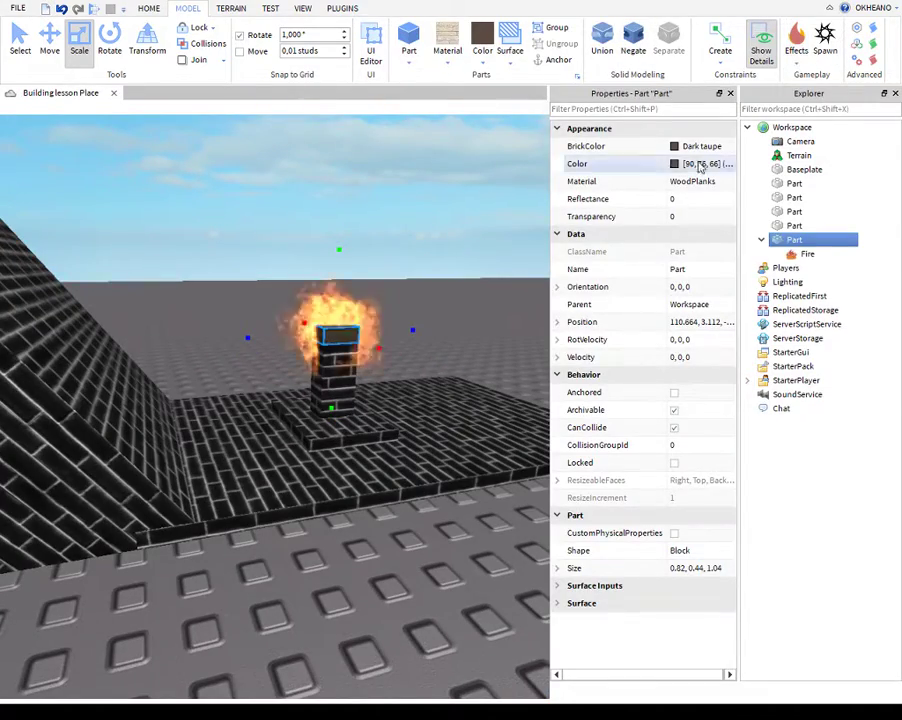
scroll(414, 246, "down", 4)
left_click(414, 246)
right_click_drag(414, 246, 413, 245)
scroll(414, 246, "up", 3)
- Try an Explosion effect on the slab beneath the pillar, and delete the effect
left_click(327, 372)
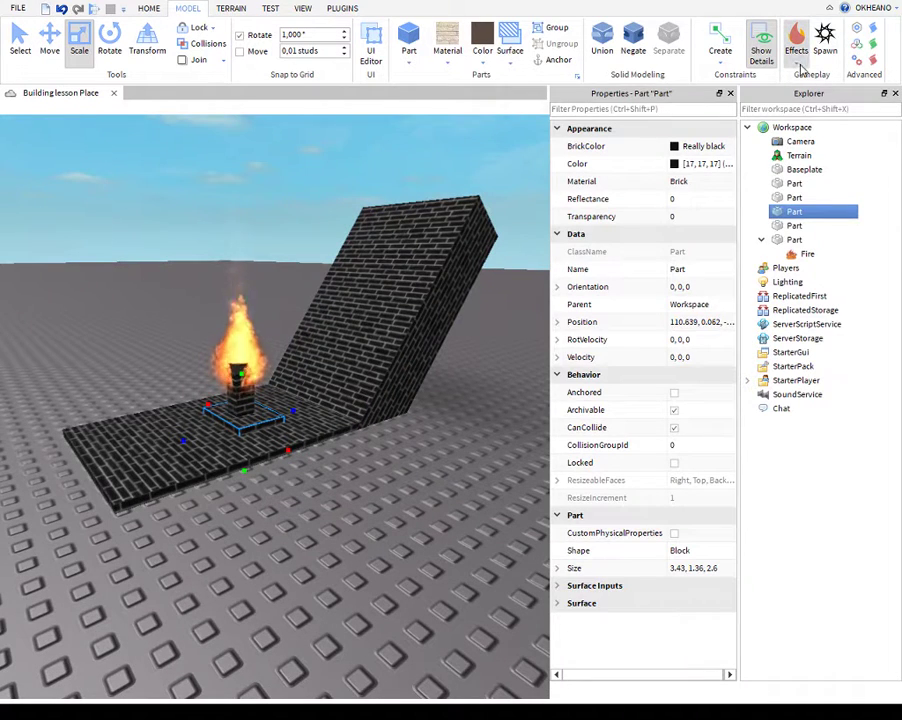
left_click(826, 87)
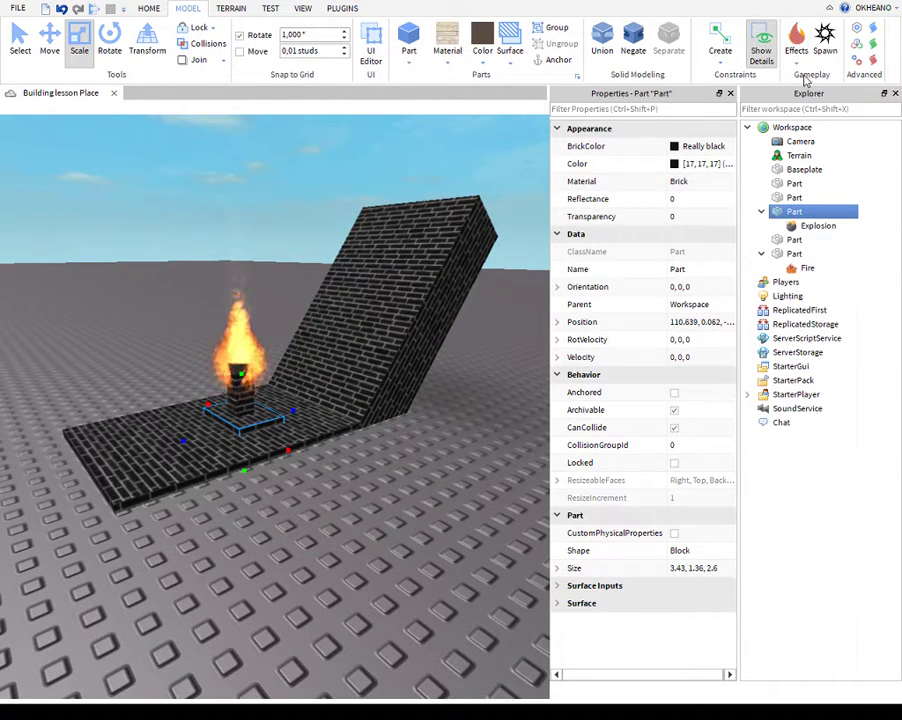
left_click(816, 226)
key("Delete")
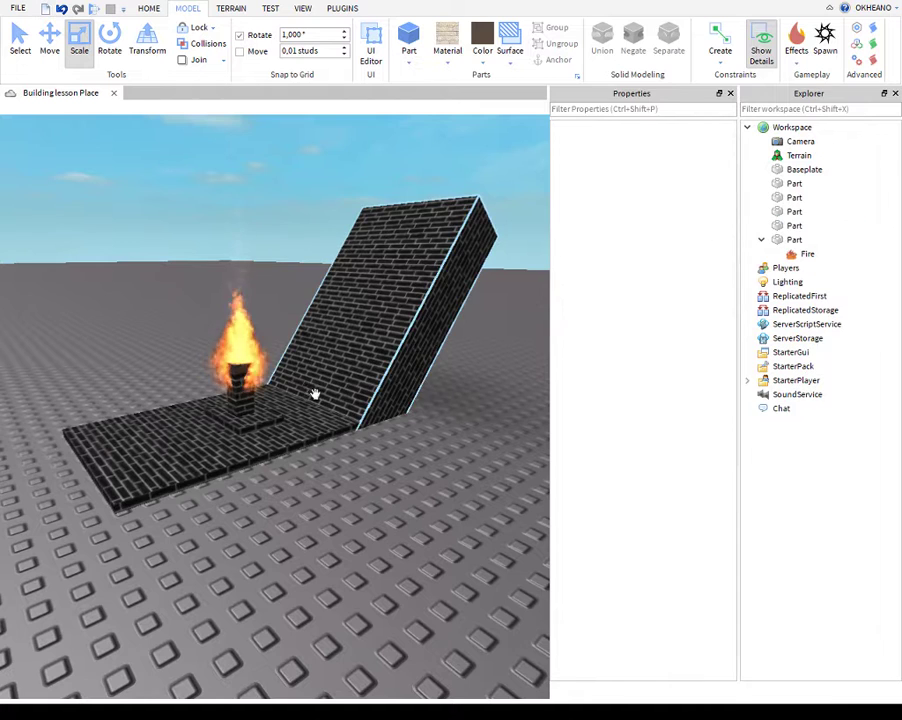
- Add a Smoke effect to the slab beneath the pillar
left_click(268, 420)
left_click(266, 418)
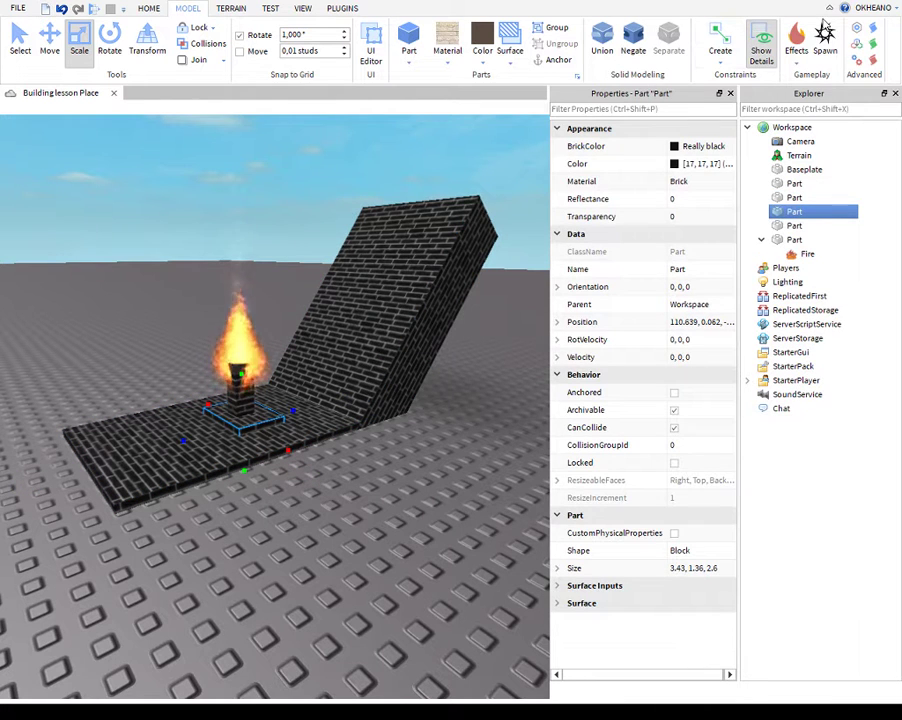
left_click(823, 126)
scroll(314, 303, "up", 5)
scroll(314, 303, "down", 6)
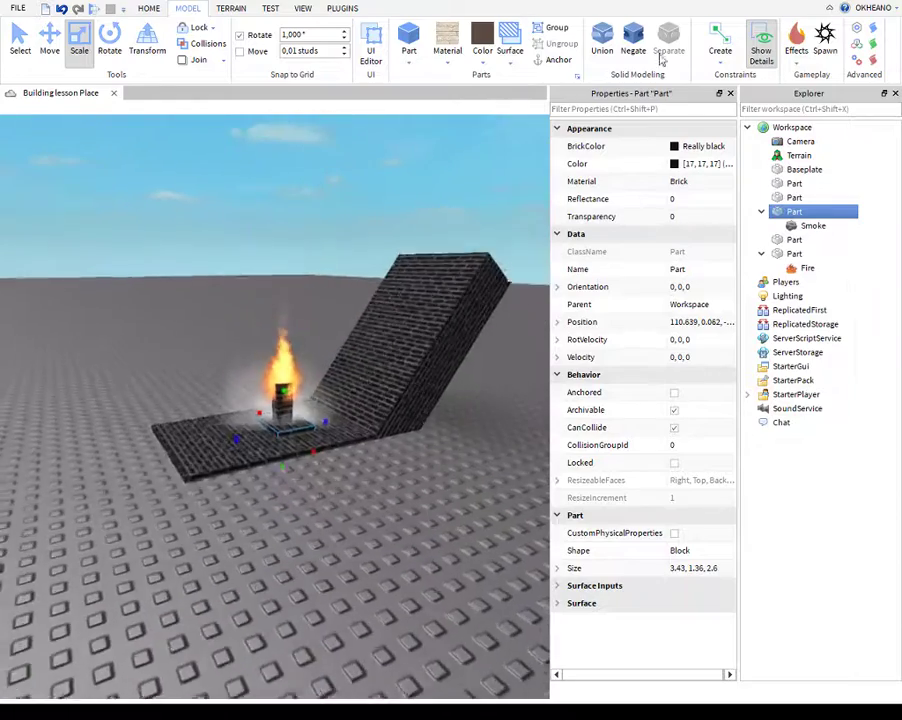
scroll(367, 317, "down", 1)
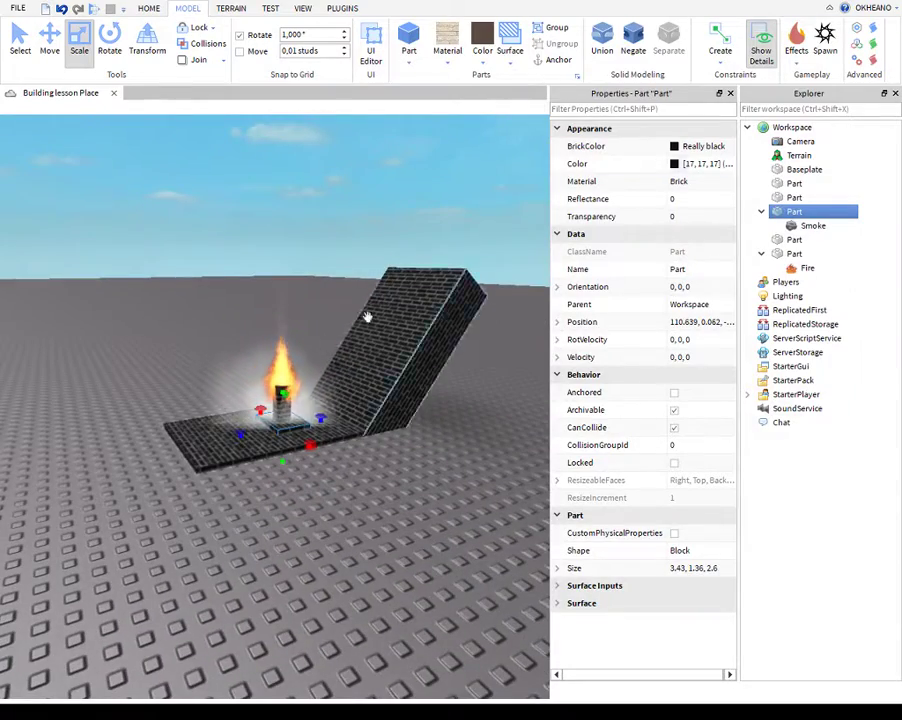
- Delete the Smoke effect from the slab beneath the pillar
left_click(292, 415)
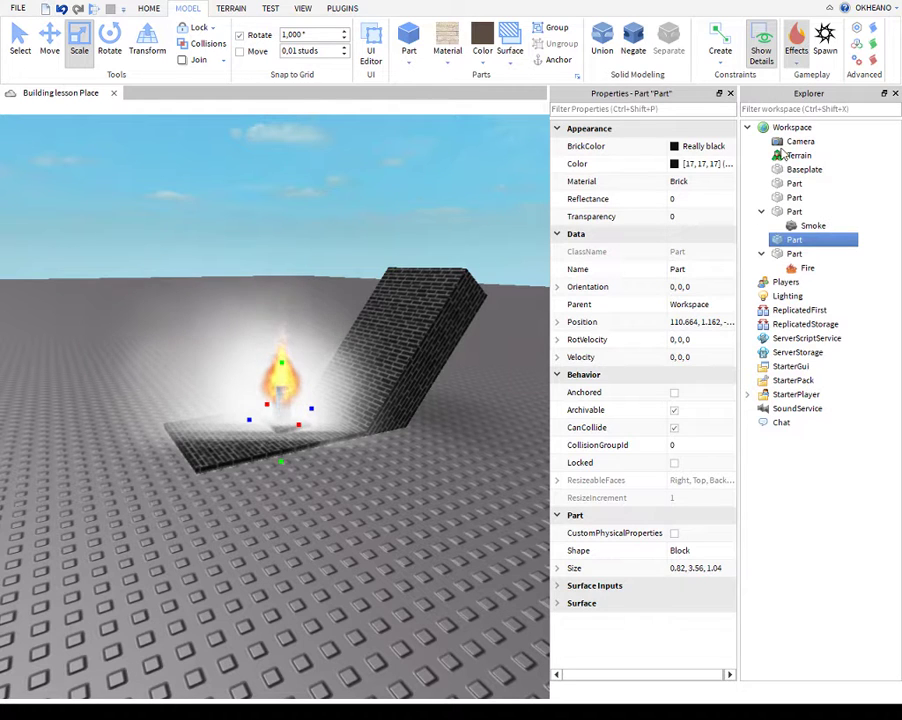
left_click(812, 225)
key("Delete")
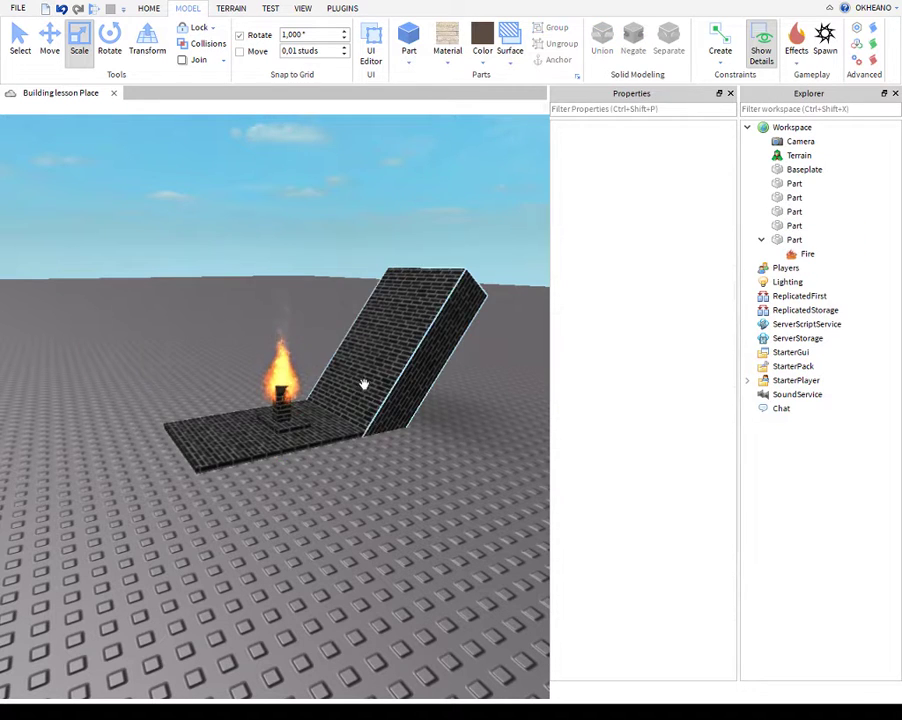
- Close the Properties and Explorer views to enlarge the 3D view
left_click(290, 430)
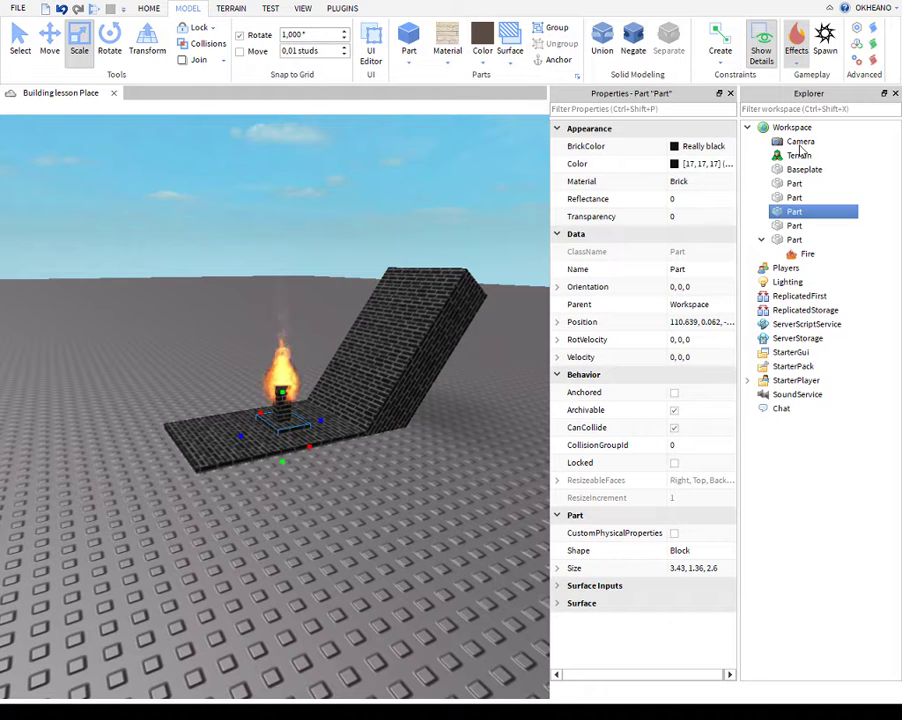
left_click(730, 93)
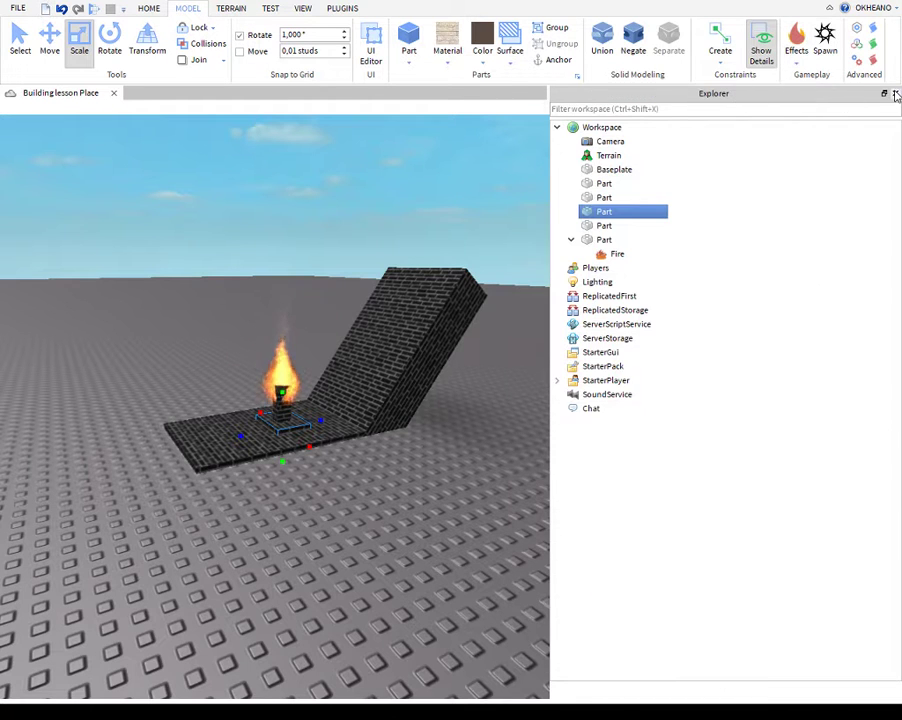
left_click(896, 94)
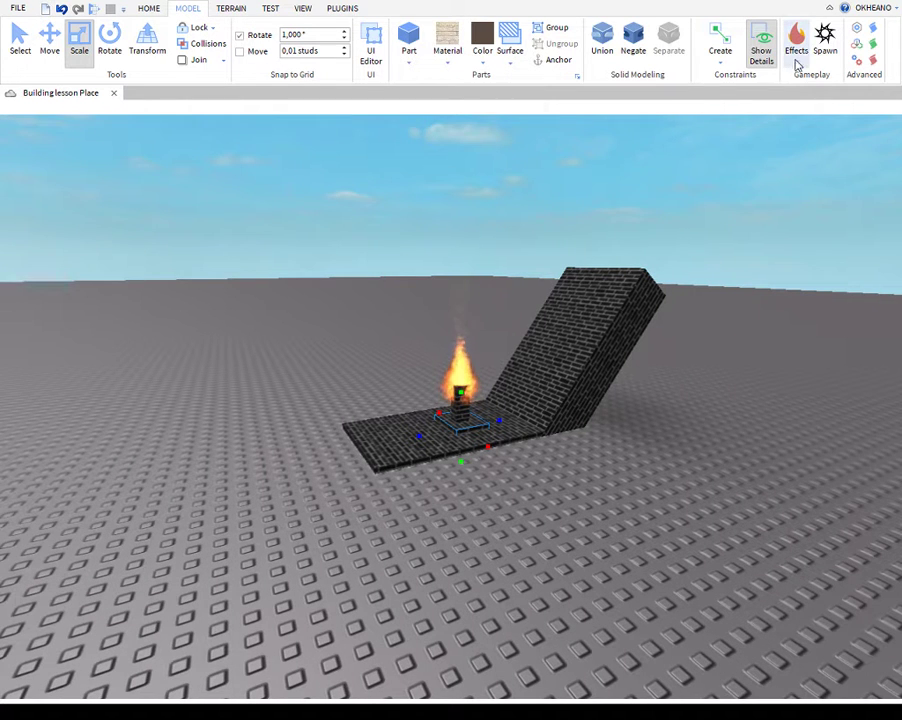
- Examine the burning pillar from close up and from several angles, with the pillar selected
left_click(549, 223)
right_click_drag(549, 223, 548, 221)
key("w")
key("s")
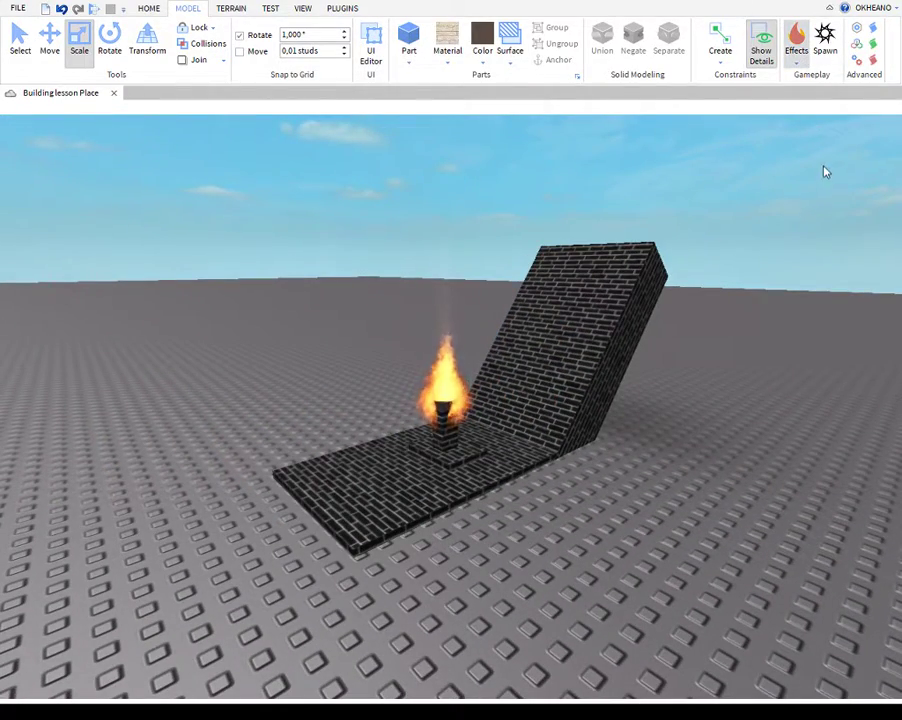
scroll(583, 319, "up", 3)
left_click(431, 459)
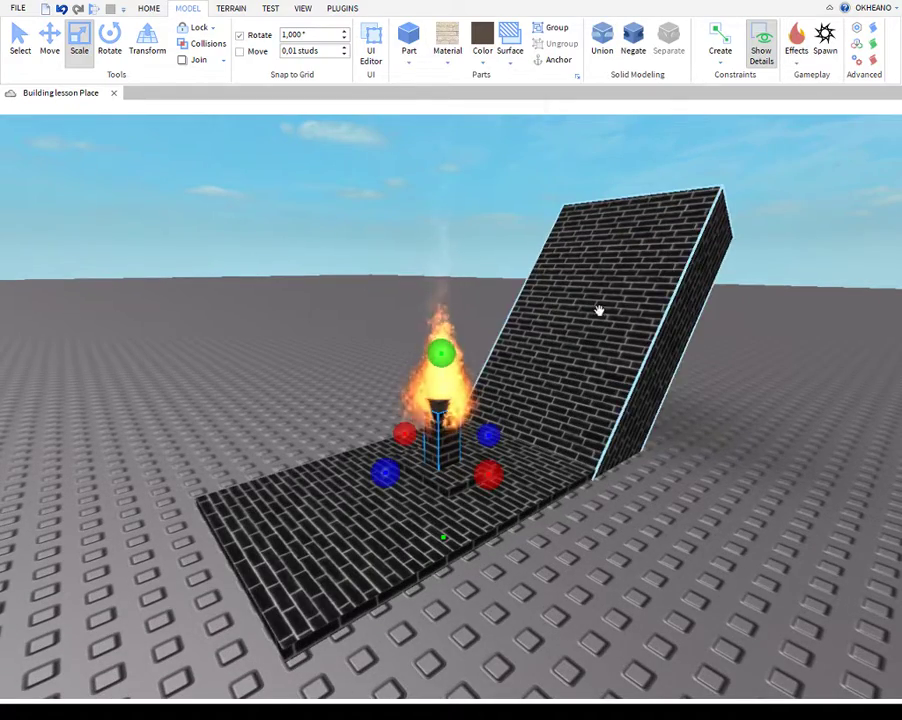
scroll(600, 312, "up", 5)
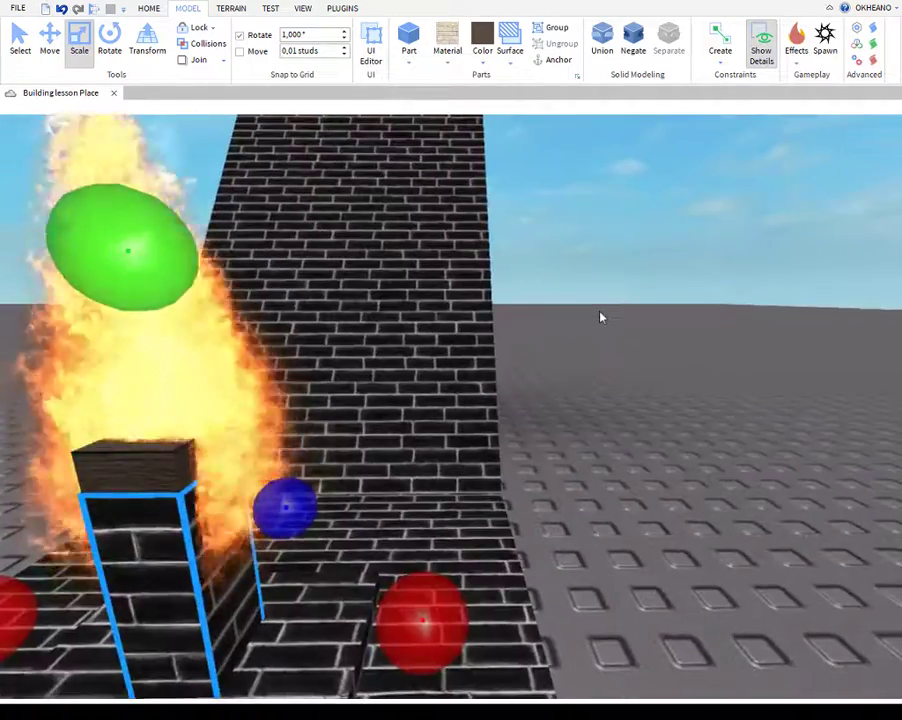
scroll(600, 317, "down", 5)
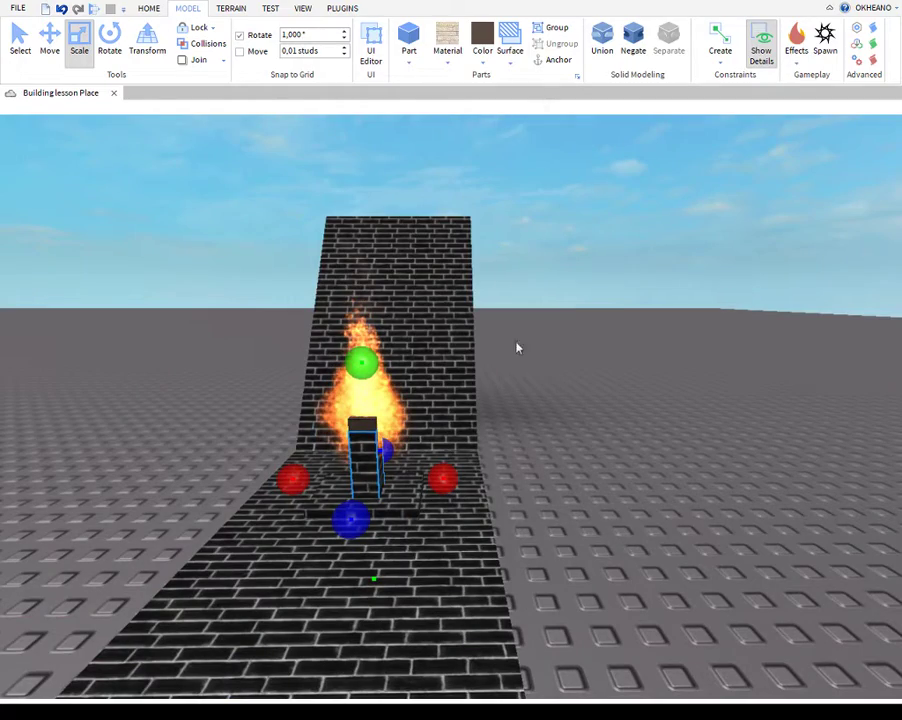
right_click_drag(473, 338, 558, 280)
left_click(562, 282)
scroll(558, 280, "up", 3)
left_click(271, 440)
scroll(271, 440, "down", 5)
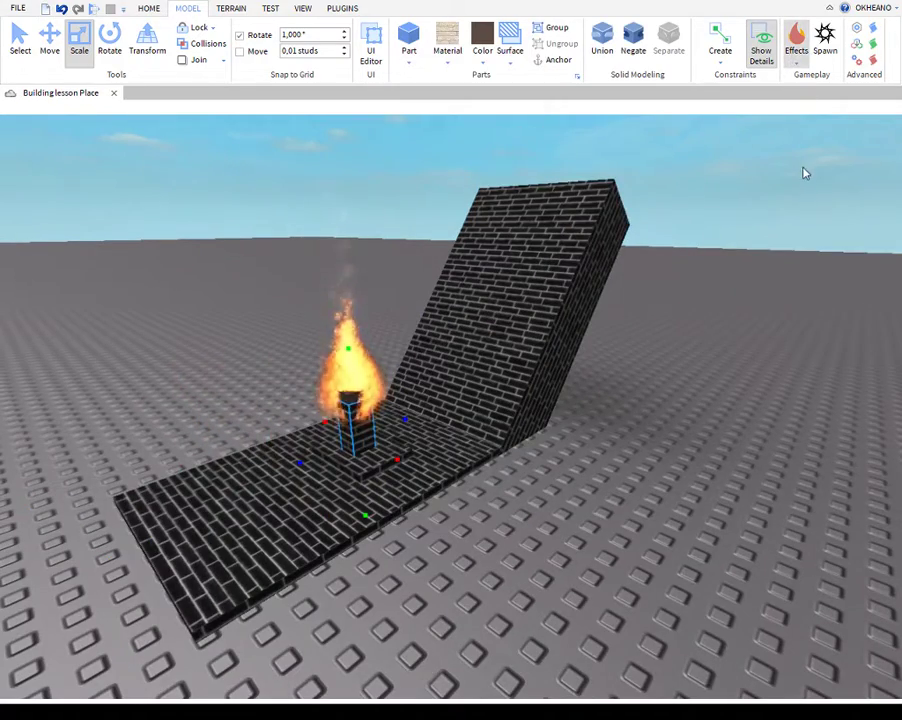
- Try a sparkles effect on the burning pillar and undo it
left_click(806, 182)
scroll(480, 255, "up", 5)
scroll(479, 256, "down", 4)
right_click_drag(479, 256, 464, 282)
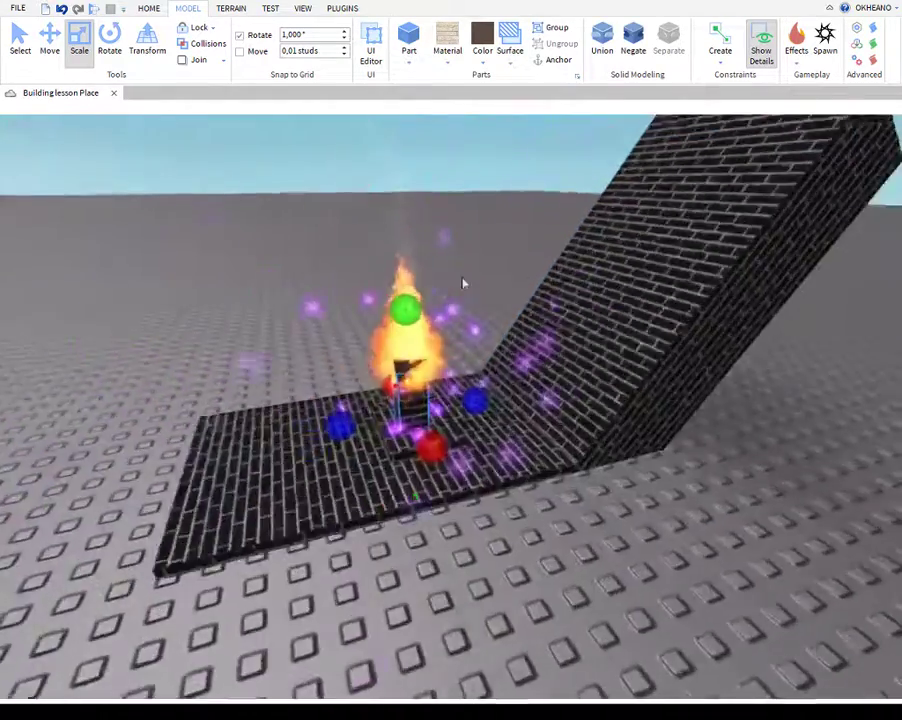
scroll(466, 300, "up", 2)
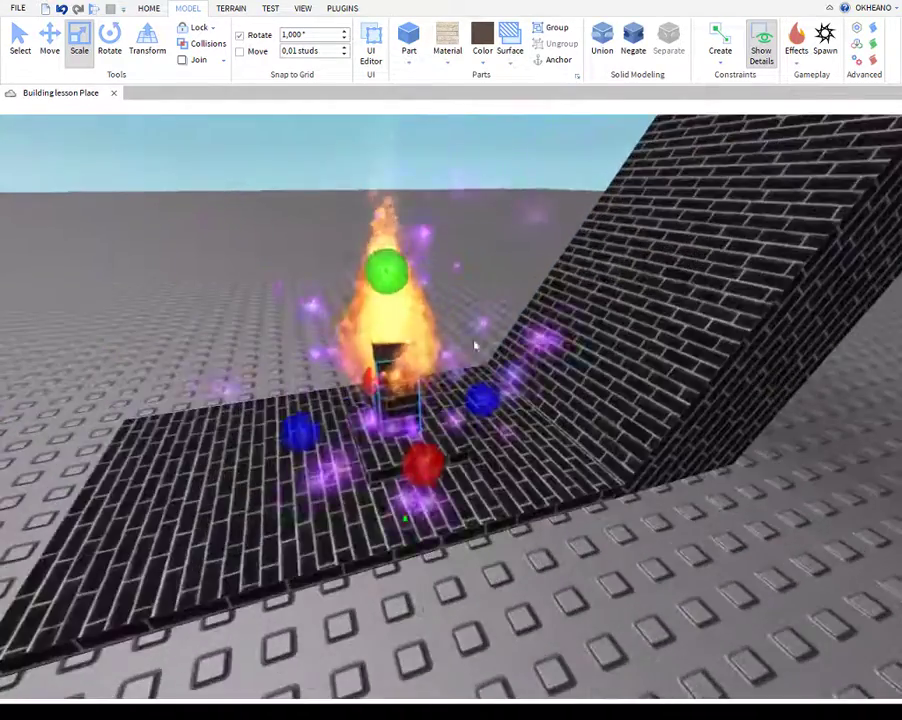
scroll(475, 344, "down", 4)
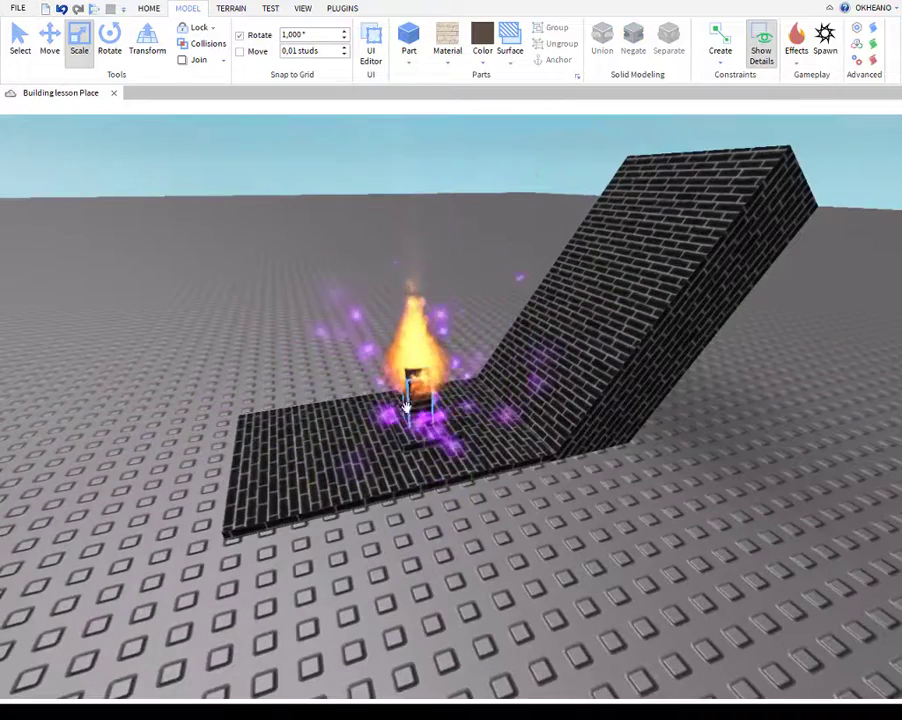
left_click(61, 9)
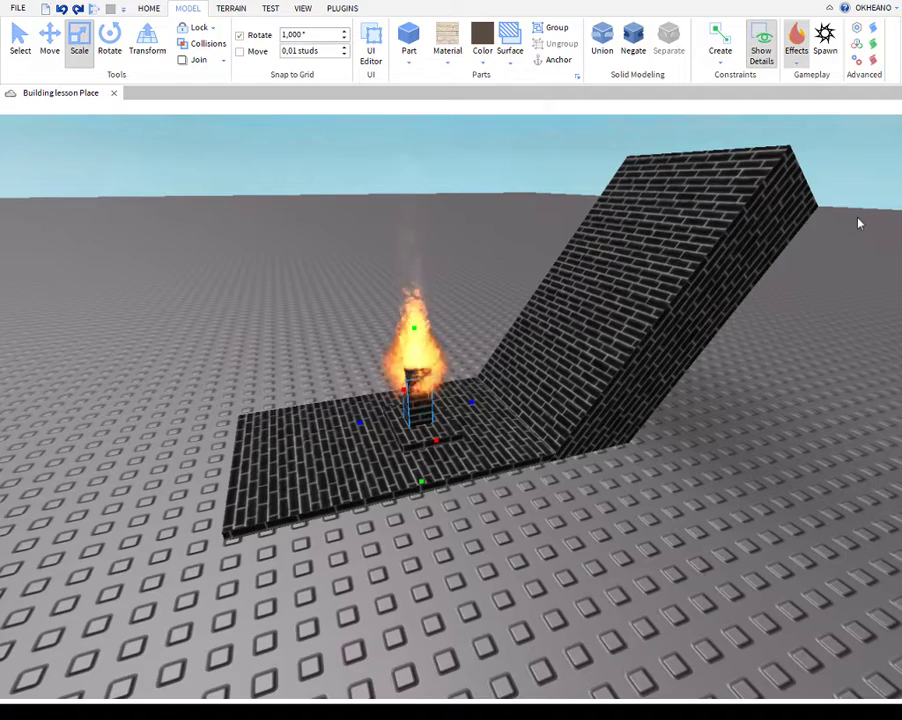
- Examine the burning pillar, slab and sloped brick wall from near and far
left_click(541, 255)
key("a")
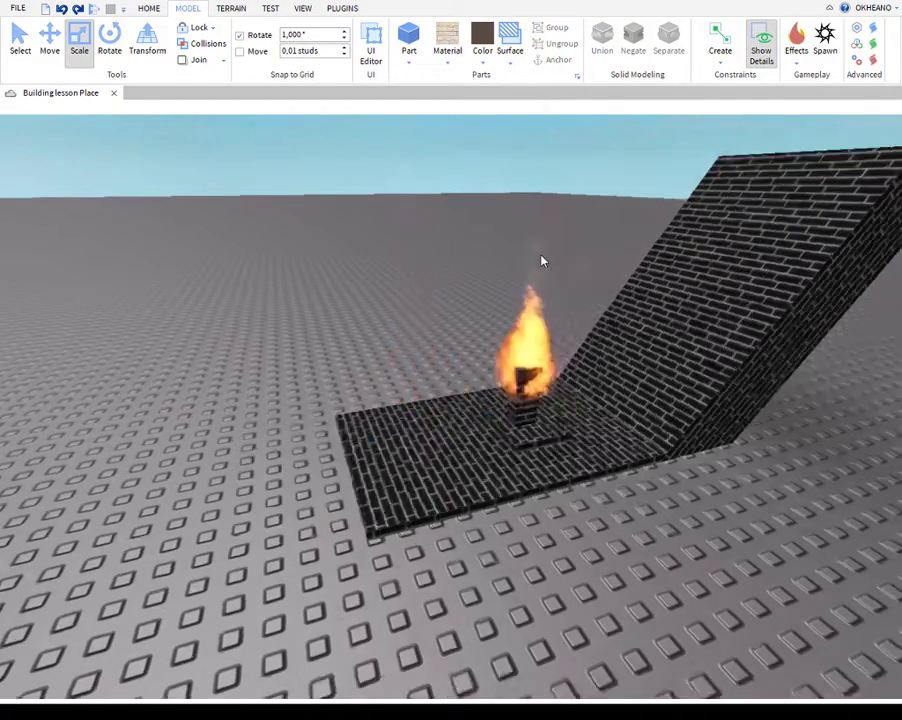
key("w")
right_click_drag(541, 255, 441, 262)
key("s")
key("w")
key("s")
key("s")
key("w")
key("s")
key("w")
key("s")
key("w")
left_click(444, 259)
key("s")
left_click(338, 430)
key("w")
right_click_drag(368, 278, 391, 183)
key("s")
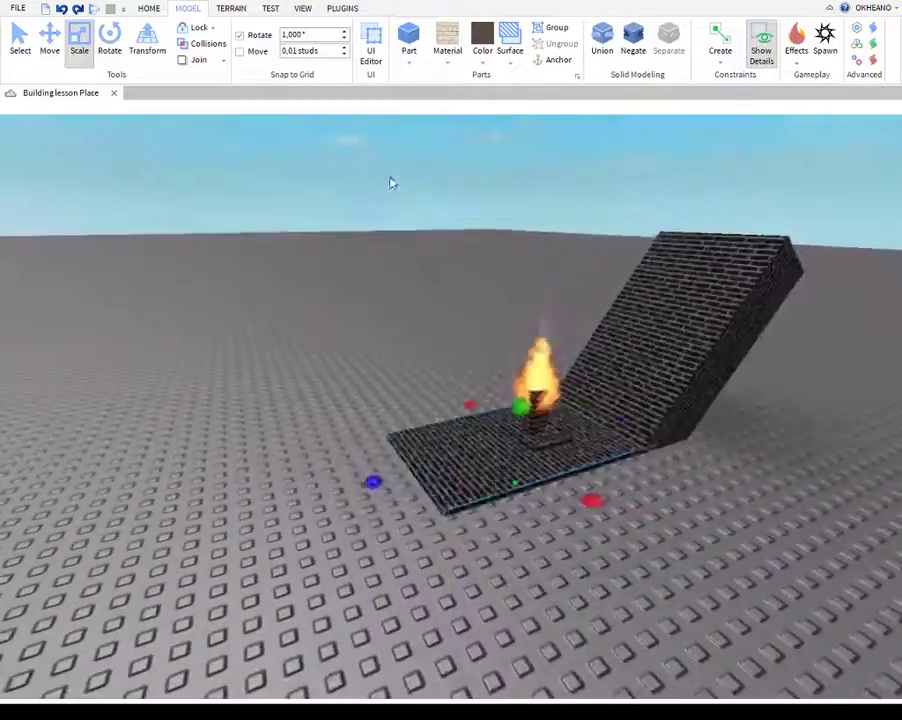
key("w")
key("s")
- Switch to terrain editing and activate the Add tool over the baseplate
left_click(231, 10)
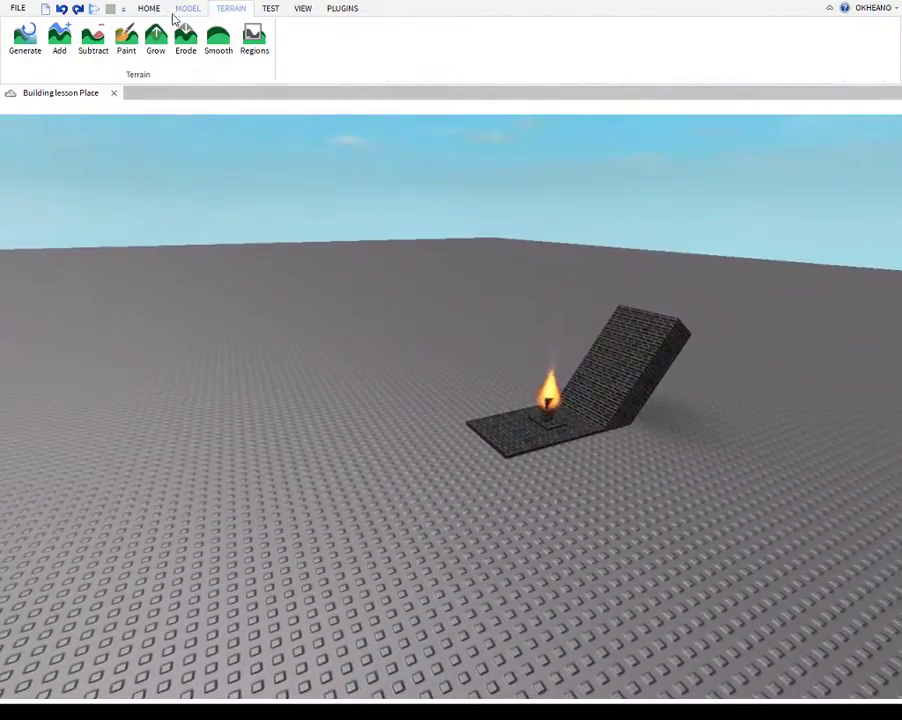
right_click_drag(370, 271, 370, 271)
key("w")
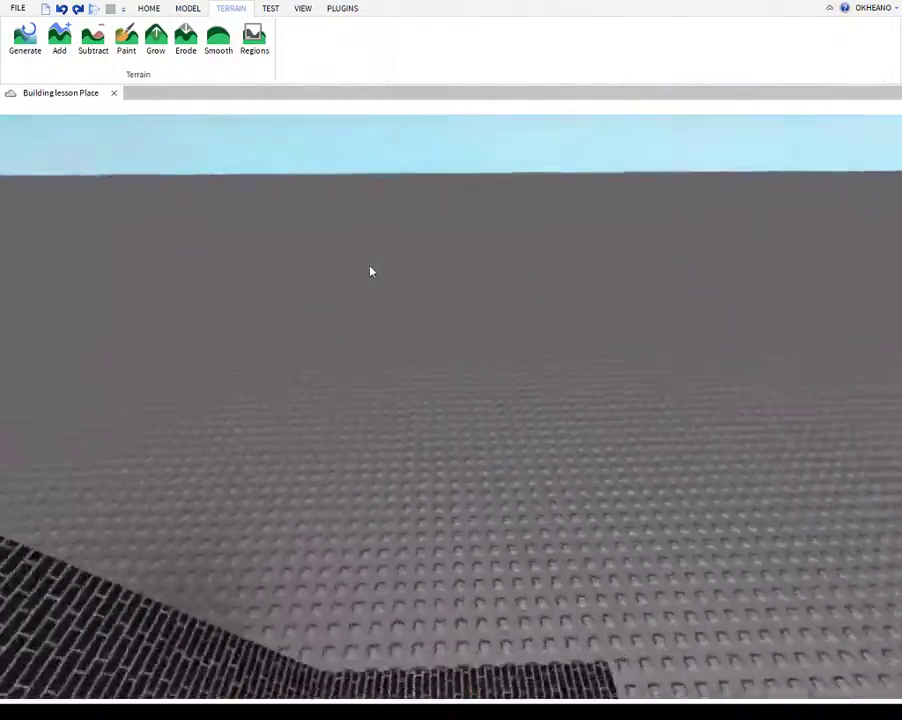
key("s")
left_click(59, 42)
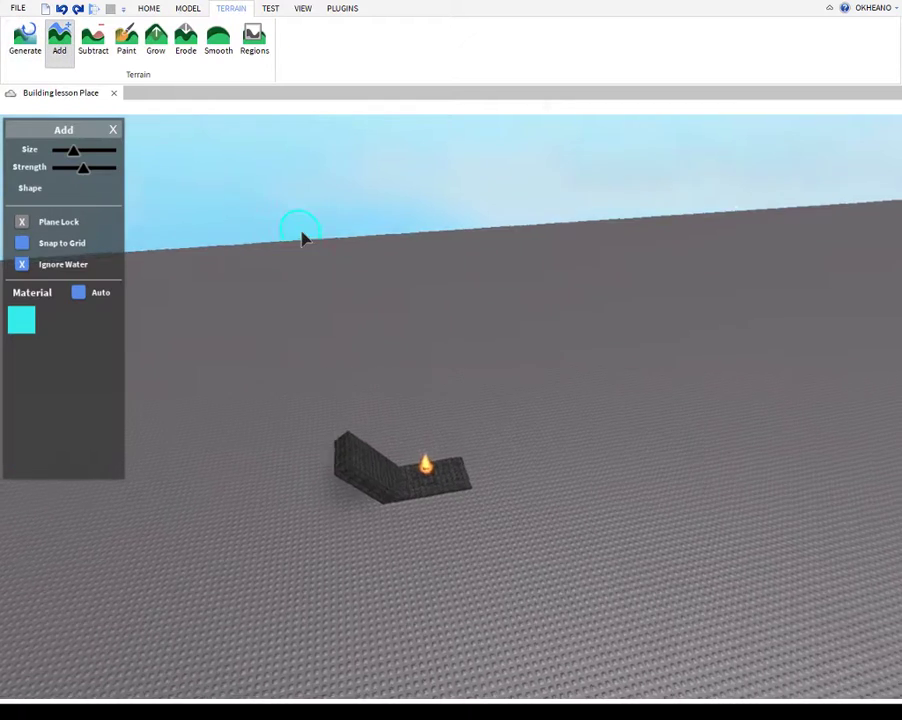
right_click_drag(302, 238, 302, 238)
key("w")
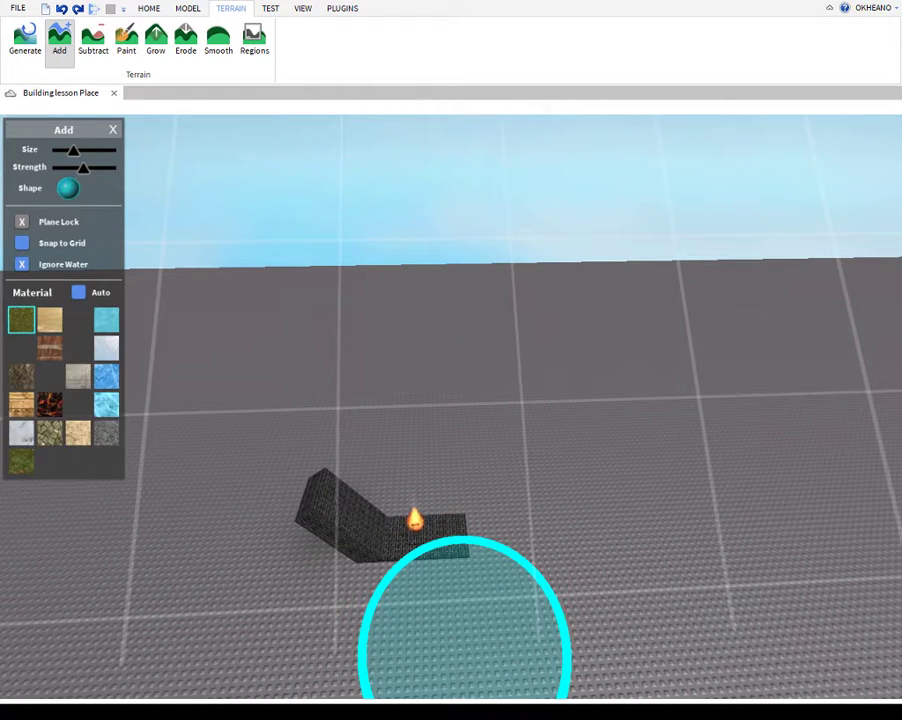
- Choose the grey rock terrain material, raise the brush strength to maximum and add a boulder away from the brick build
right_click_drag(241, 338, 256, 322)
key("a")
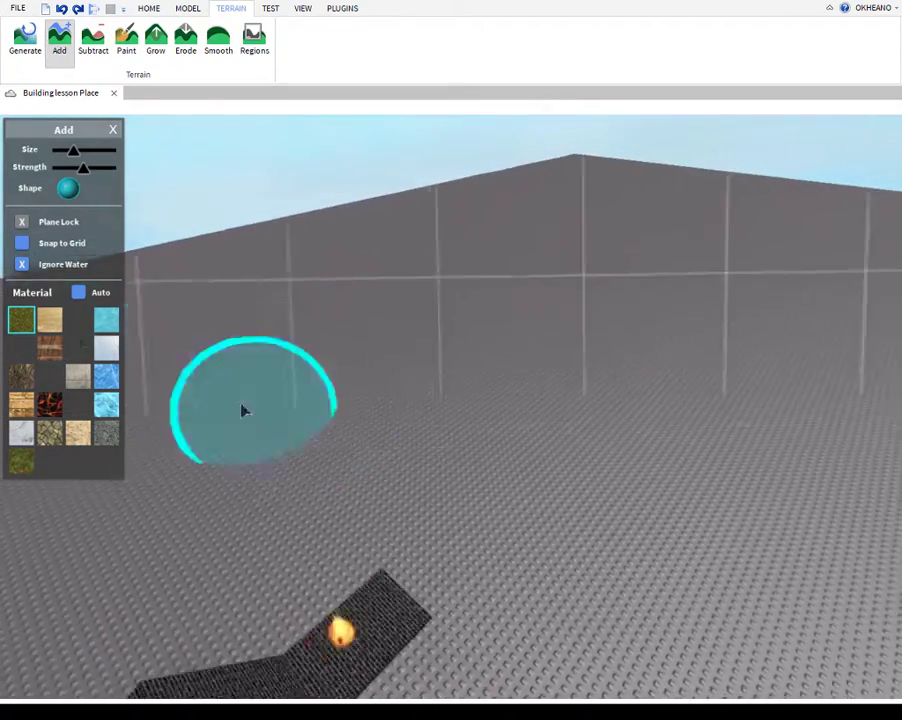
left_click(57, 325)
left_click(78, 321)
key("d")
right_click_drag(319, 378, 96, 189)
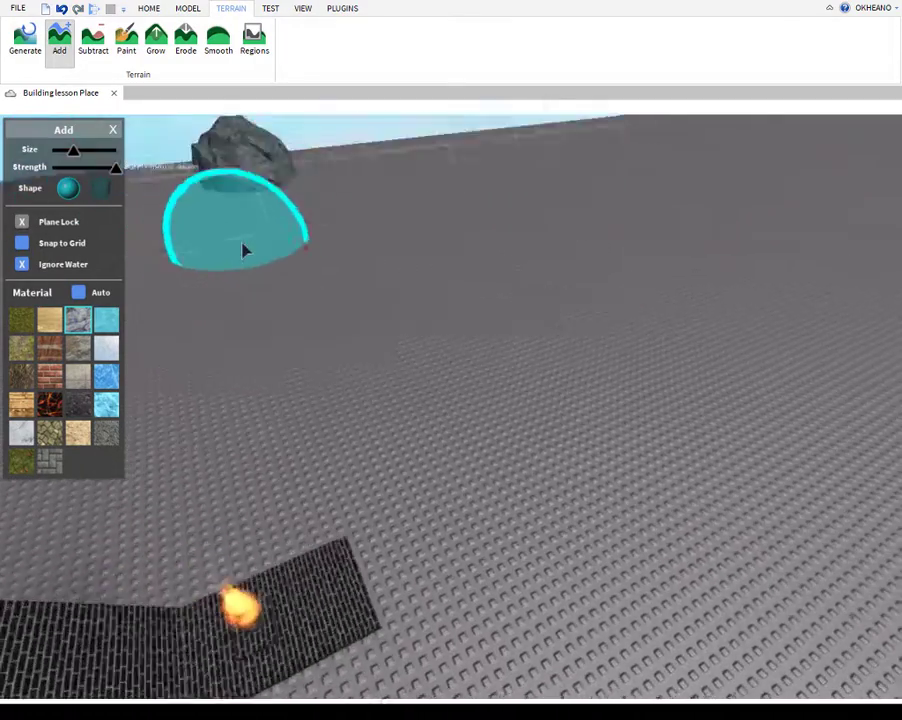
- Reduce the terrain brush to its smallest size and add rock along one long side of the brick slab
right_click_drag(244, 250, 85, 166)
key("s")
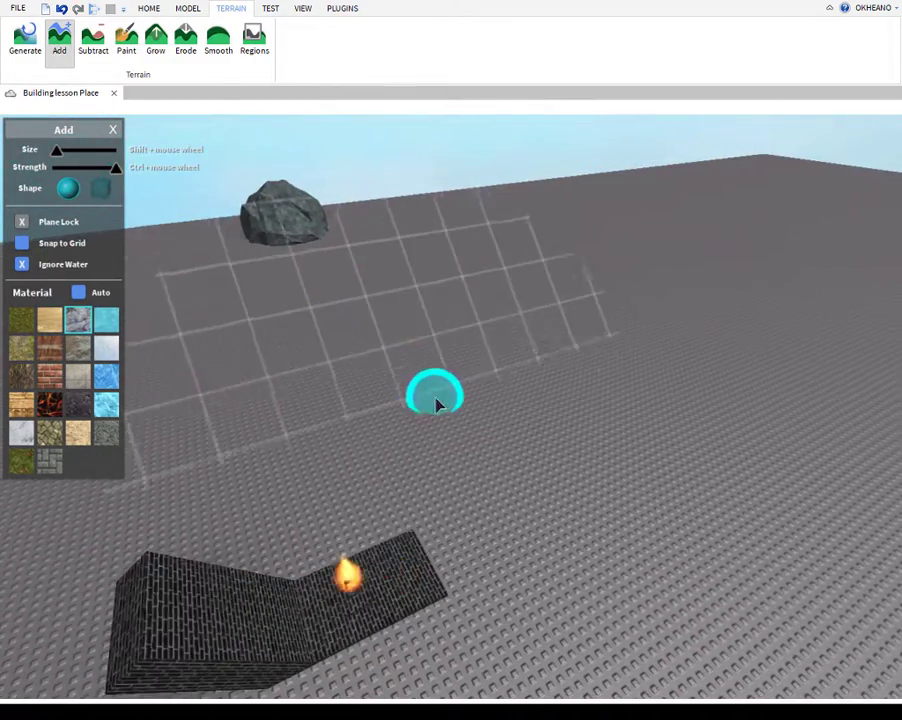
key("d")
mouse_move(436, 404)
right_mouse_down()
mouse_move(451, 429)
mouse_move(382, 469)
mouse_move(366, 423)
right_mouse_up()
key("w")
key("s")
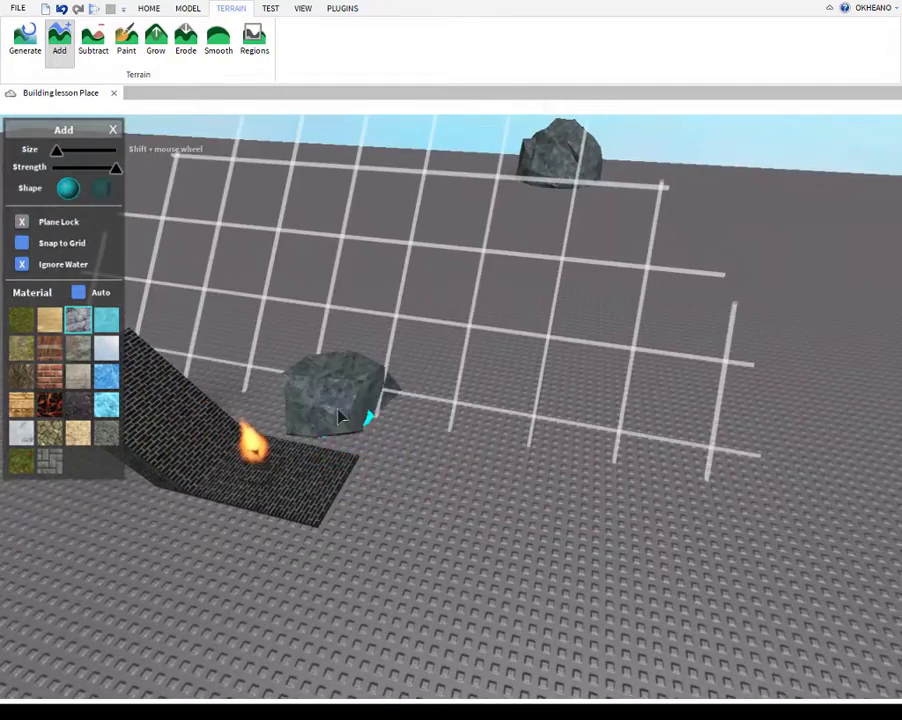
key("w")
right_click_drag(410, 468, 412, 480)
key("s")
key("d")
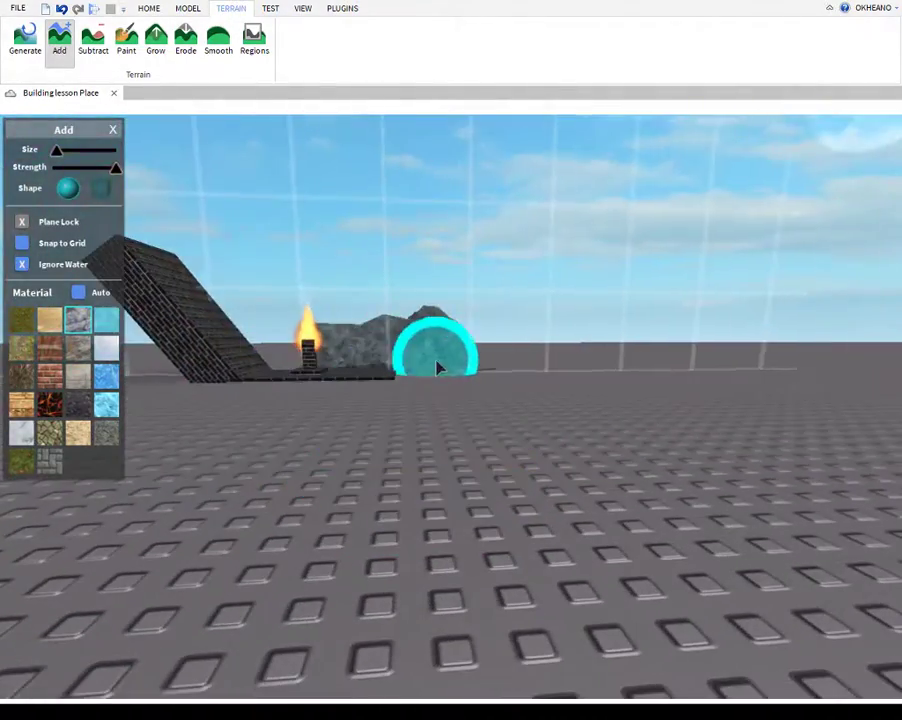
- Extend the rock terrain around the open end of the brick slab
left_click(437, 363)
left_click(435, 363)
key("a")
right_click_drag(435, 363, 453, 373)
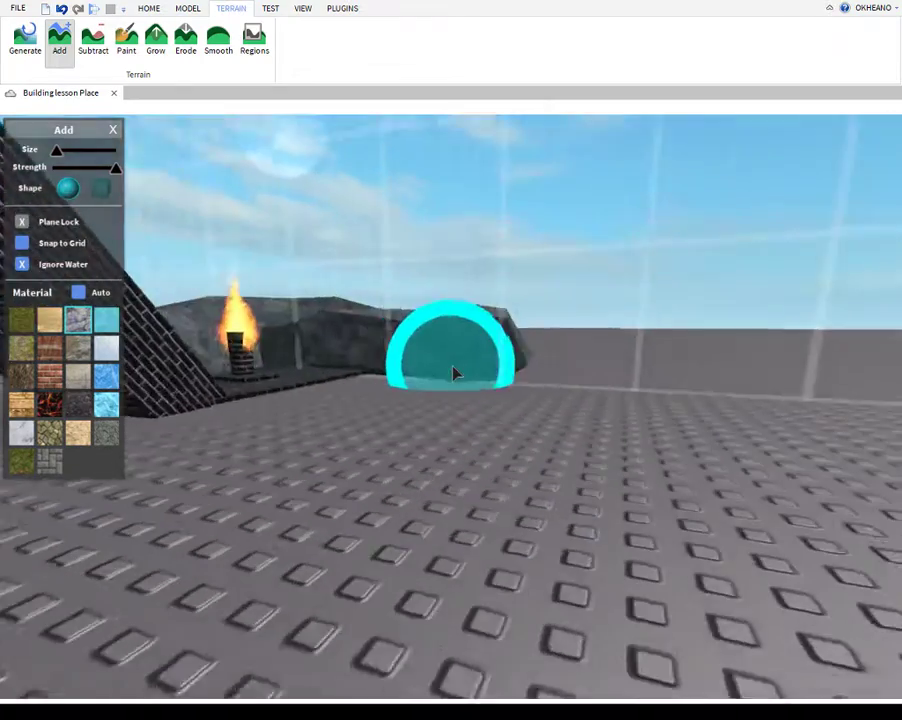
left_click(454, 372)
left_click_drag(439, 365, 402, 371)
key("a")
right_click_drag(408, 371, 410, 372)
left_click(454, 371)
- Continue the rock terrain along the slab's other long side toward the sloped wall
left_click(364, 414)
key("s")
right_click_drag(364, 414, 369, 421)
key("d")
left_click(490, 391)
right_click_drag(493, 389, 531, 364)
key("a")
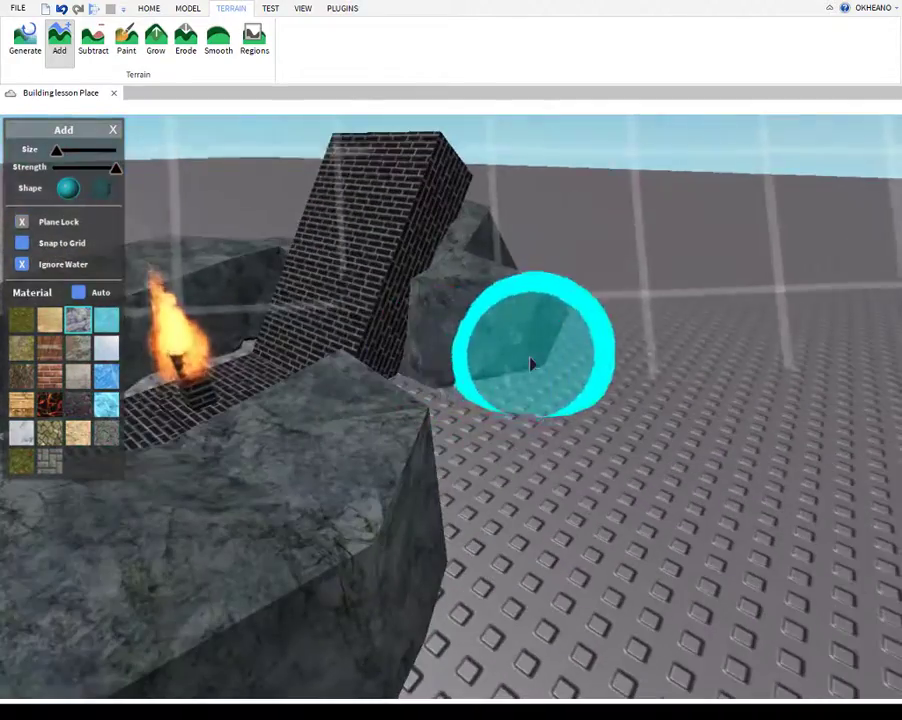
left_click_drag(531, 364, 450, 416)
- Thicken the rock terrain on both sides of the slab and sloped wall to fill gaps
key("s")
mouse_move(450, 416)
right_mouse_down()
mouse_move(447, 423)
mouse_move(453, 393)
right_mouse_up()
key("a")
key("s")
key("w")
scroll(453, 393, "down", 3)
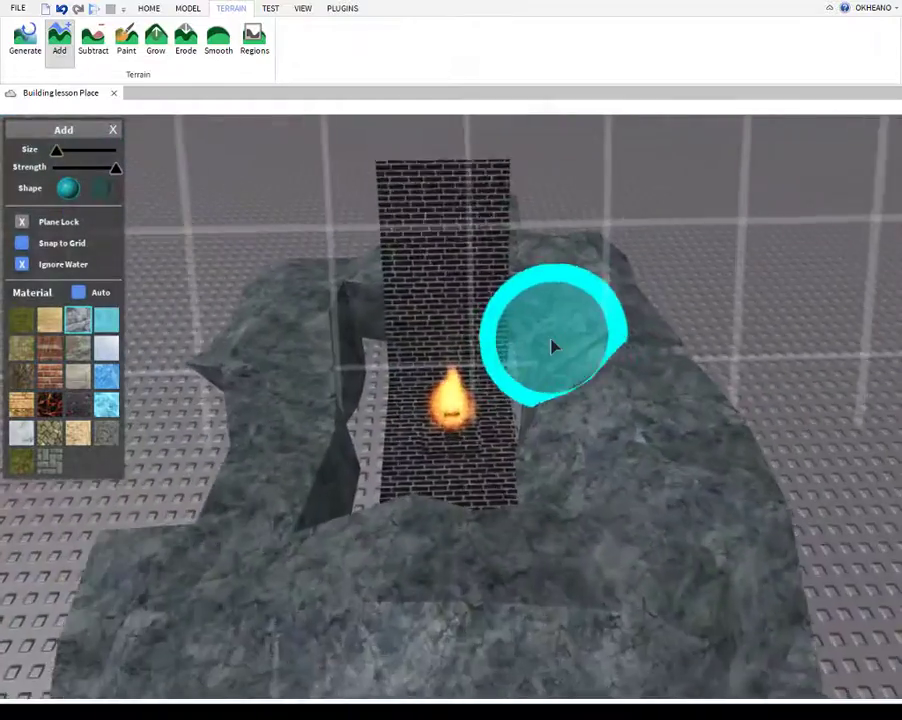
scroll(554, 346, "up", 1)
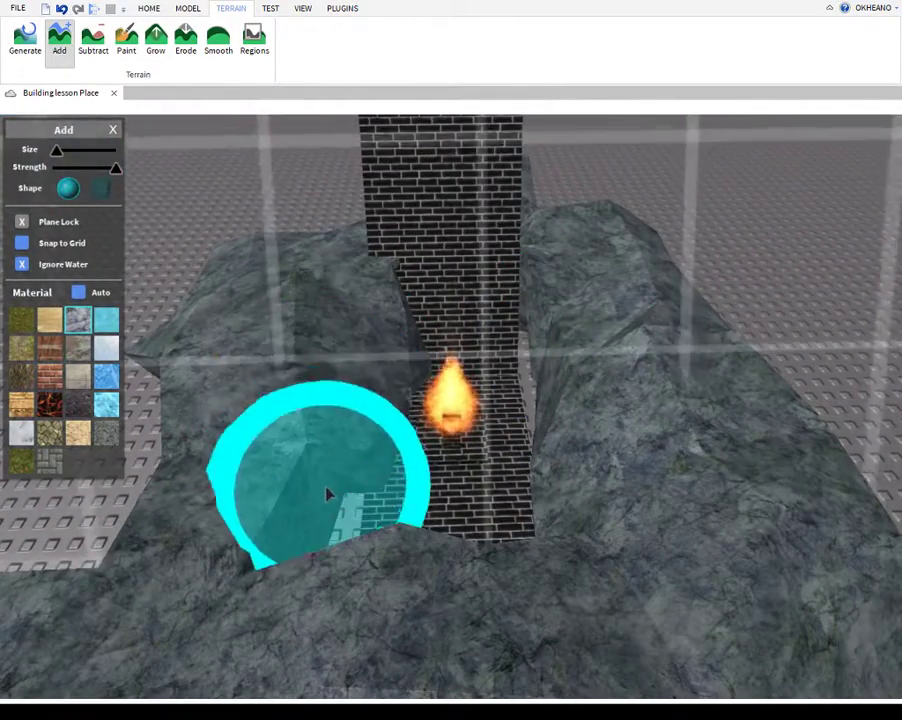
right_click_drag(441, 258, 442, 259)
key("w")
key("s")
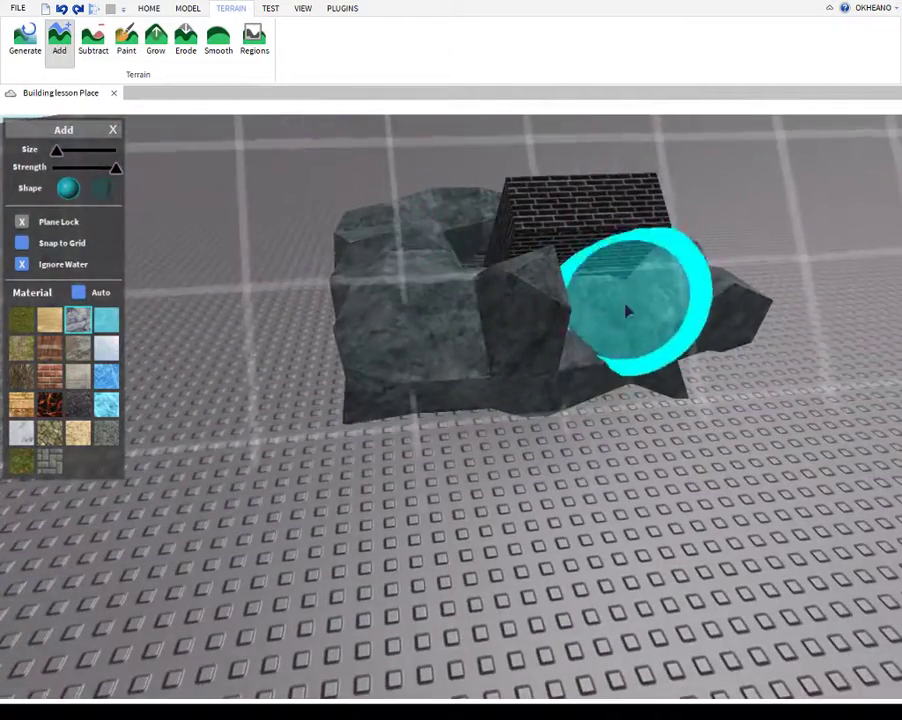
- Cover the back of the sloped brick wall with rock terrain to close the enclosure
left_click(473, 348)
key("d")
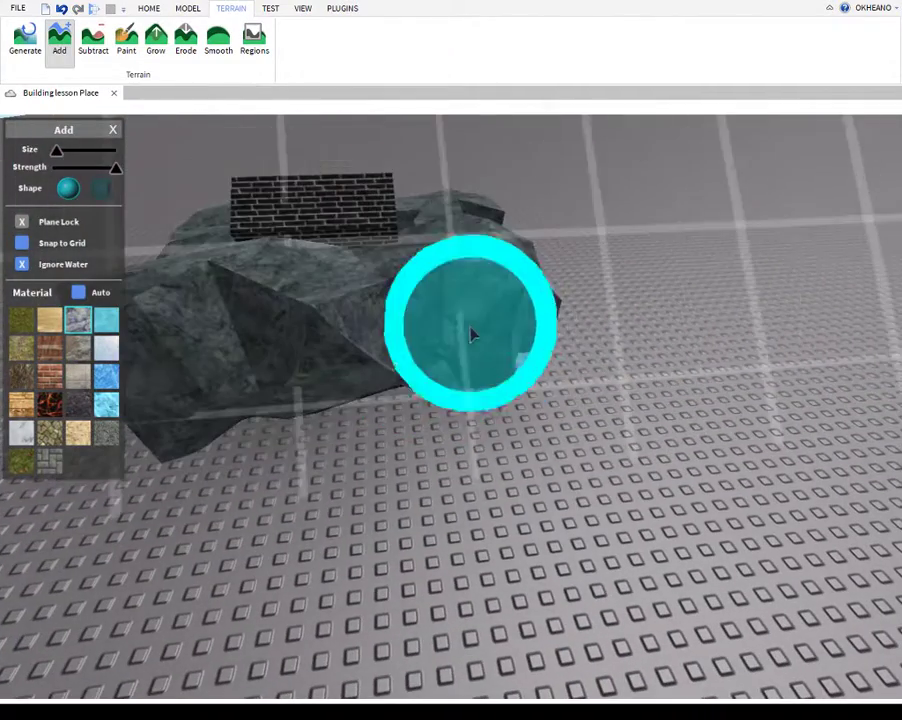
left_click(473, 334)
key("a")
mouse_move(312, 324)
left_mouse_down()
mouse_move(455, 290)
mouse_move(618, 270)
left_mouse_up()
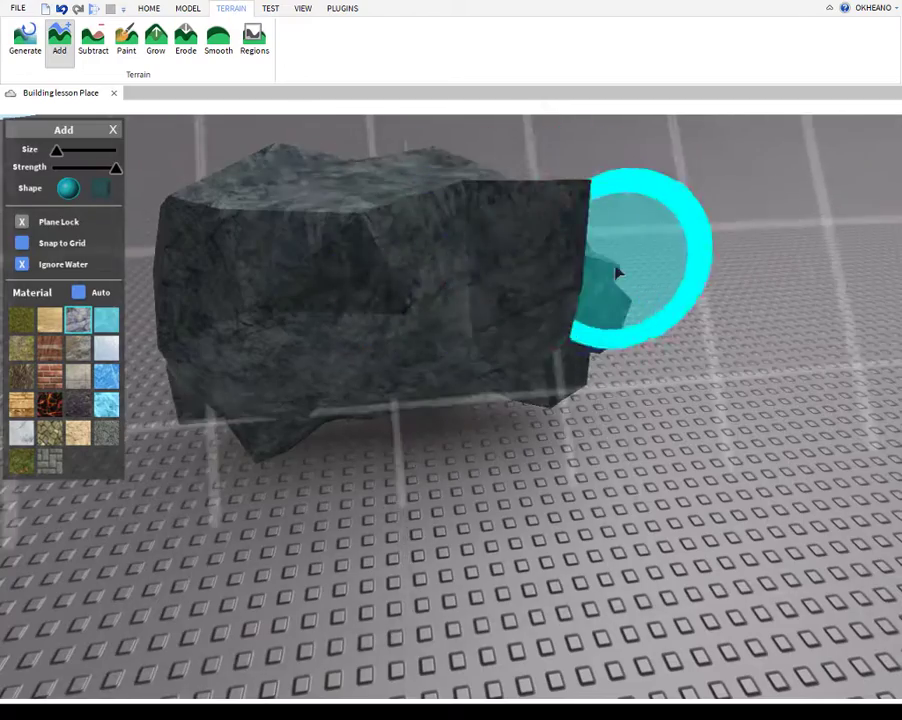
key("d")
key("s")
mouse_move(342, 276)
right_mouse_down()
mouse_move(540, 256)
mouse_move(584, 232)
mouse_move(555, 227)
right_mouse_up()
key("s")
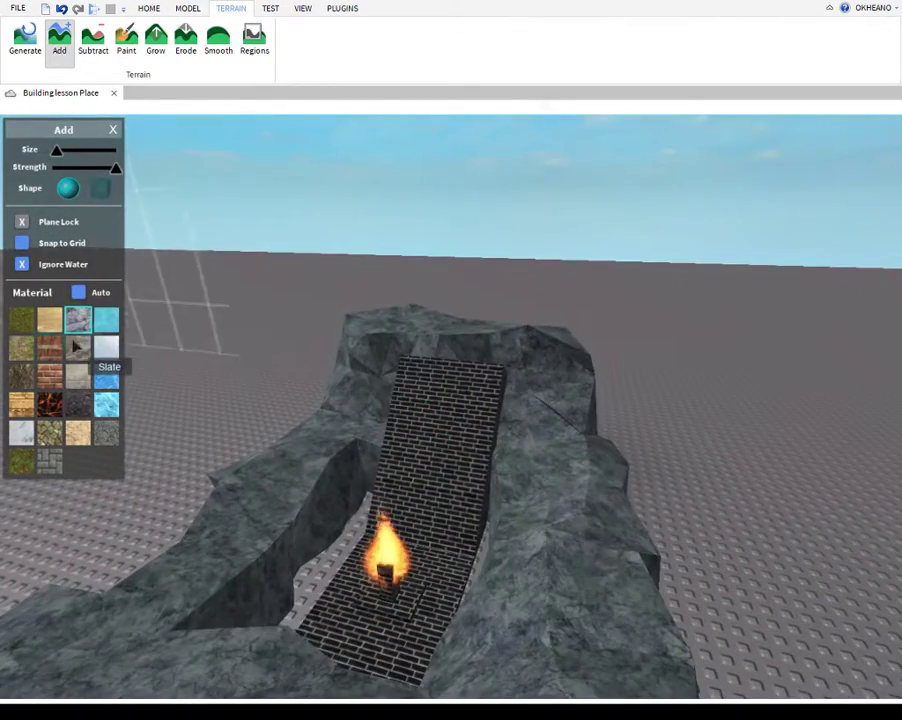
- Add stepped brick terrain blocks beside the distant boulder with Snap to Grid turned on
right_click_drag(507, 337, 215, 338)
key("s")
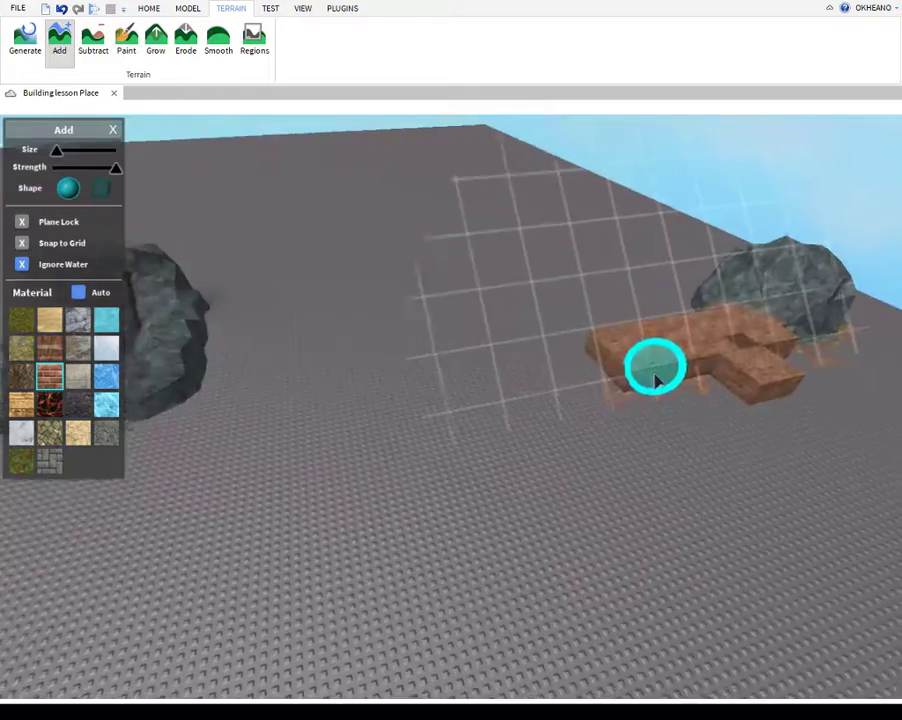
key("w")
key("d")
left_click(650, 405)
key("s")
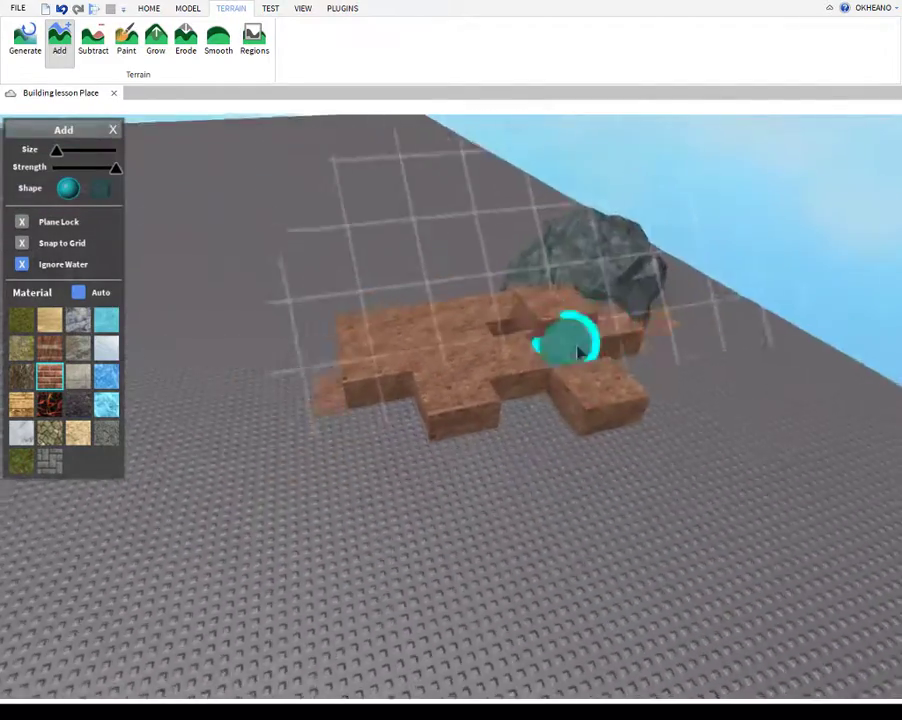
key("a")
right_click_drag(518, 470, 450, 448)
key("w")
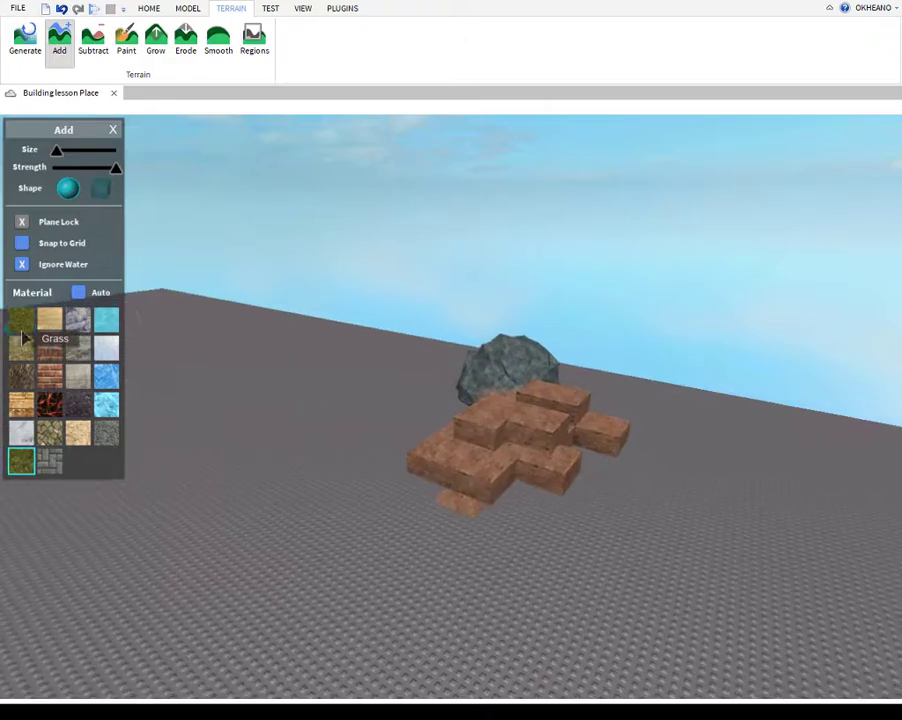
- Add a mound of Grass terrain near the brick blocks with Snap to Grid turned off
left_click_drag(441, 430, 490, 390)
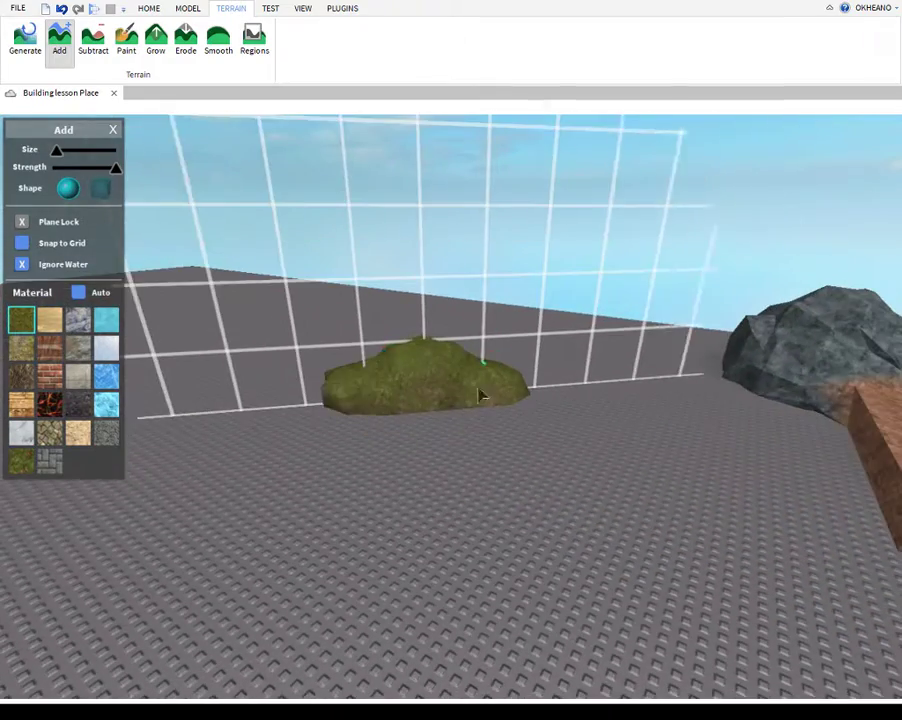
key("w")
right_click_drag(480, 378, 423, 392)
key("w")
key("w")
key("s")
key("w")
key("s")
key("w")
key("s")
- Open the terrain generation settings and review the available biome sizes
left_click(97, 58)
key("w")
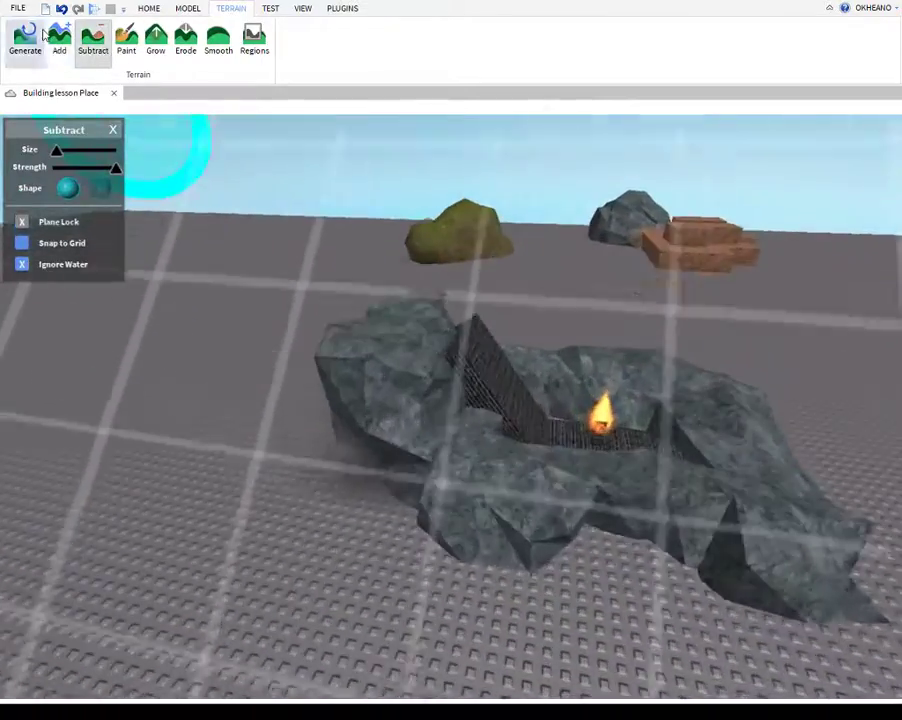
left_click(57, 42)
key("s")
left_click(14, 46)
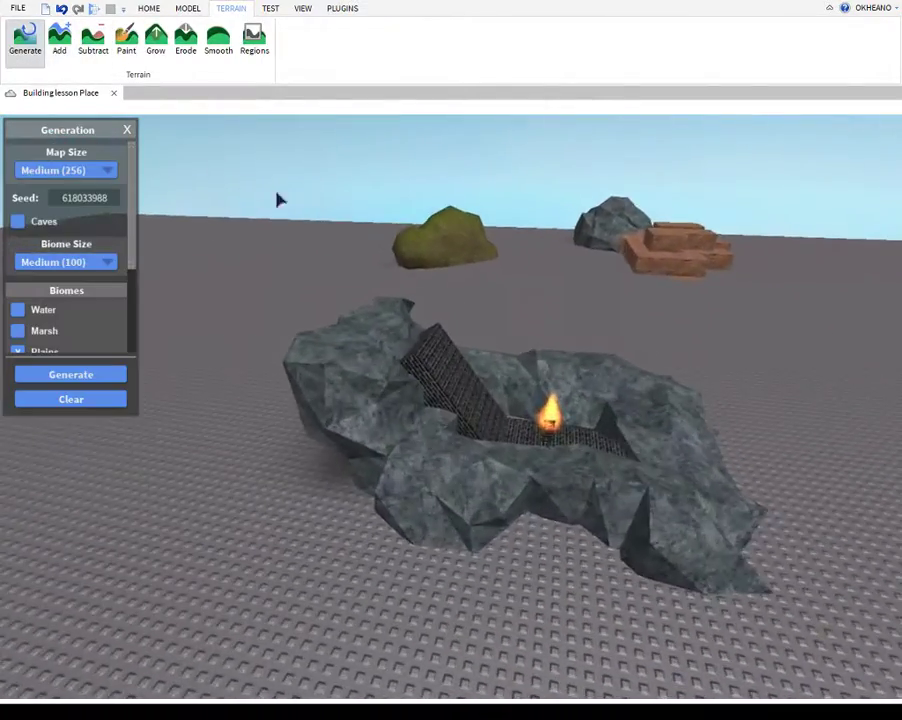
key("w")
right_click_drag(425, 299, 446, 326)
key("w")
key("s")
key("w")
key("s")
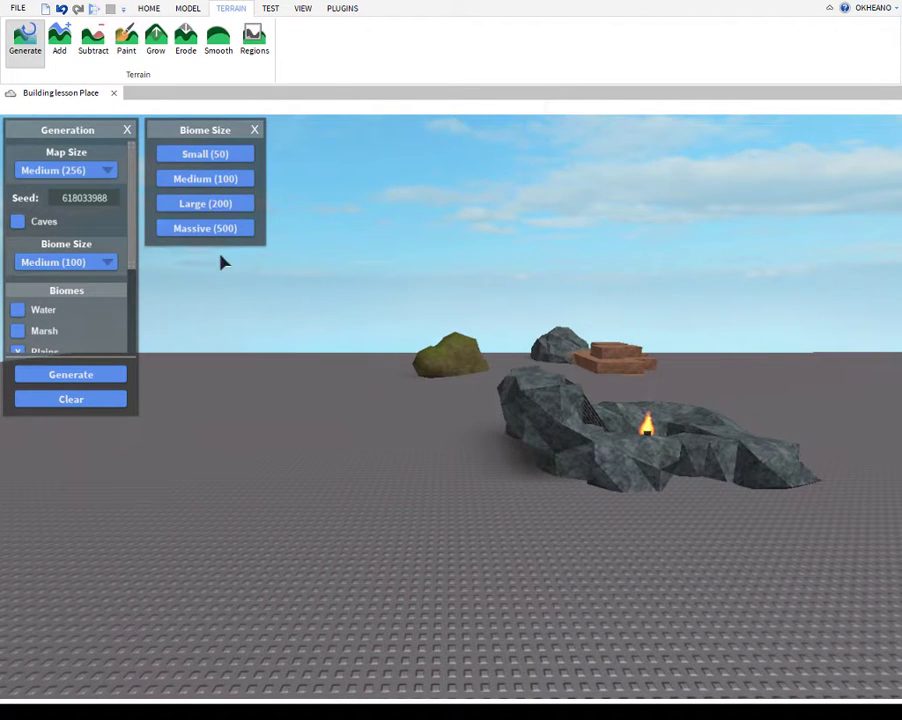
- Inspect the terrain pieces on the baseplate, moving in close to the brick blocks and boulder
key("w")
right_click_drag(343, 234, 450, 325)
key("w")
right_click_drag(352, 346, 352, 346)
key("s")
key("w")
key("w")
key("a")
right_click_drag(281, 246, 299, 270)
key("a")
key("s")
key("w")
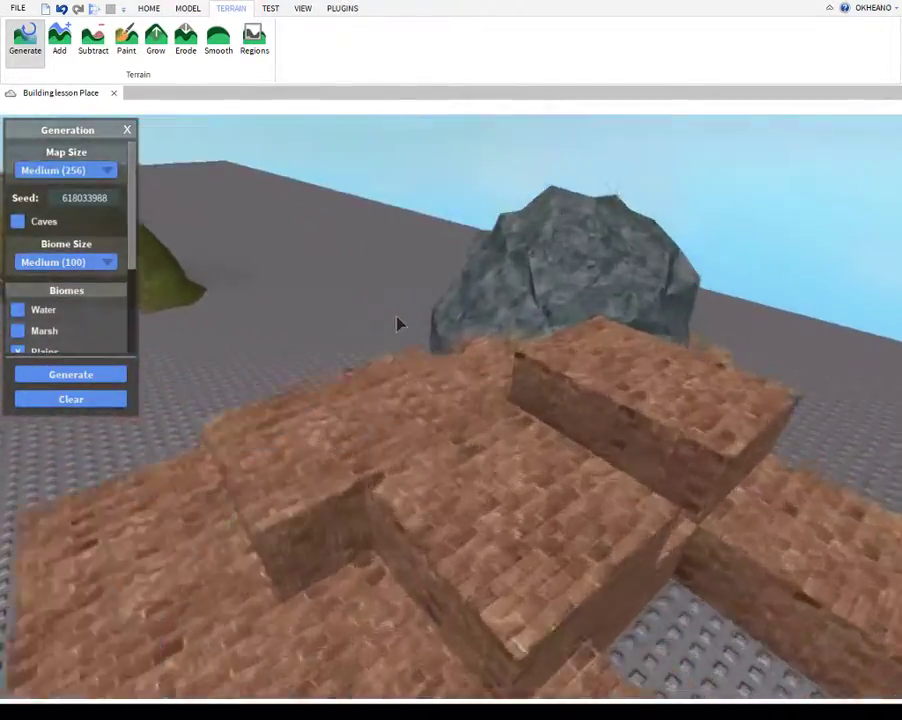
- Carve a hole through the grass mound with the terrain Subtract tool
right_click_drag(396, 317, 355, 337)
key("w")
left_click(93, 46)
key("s")
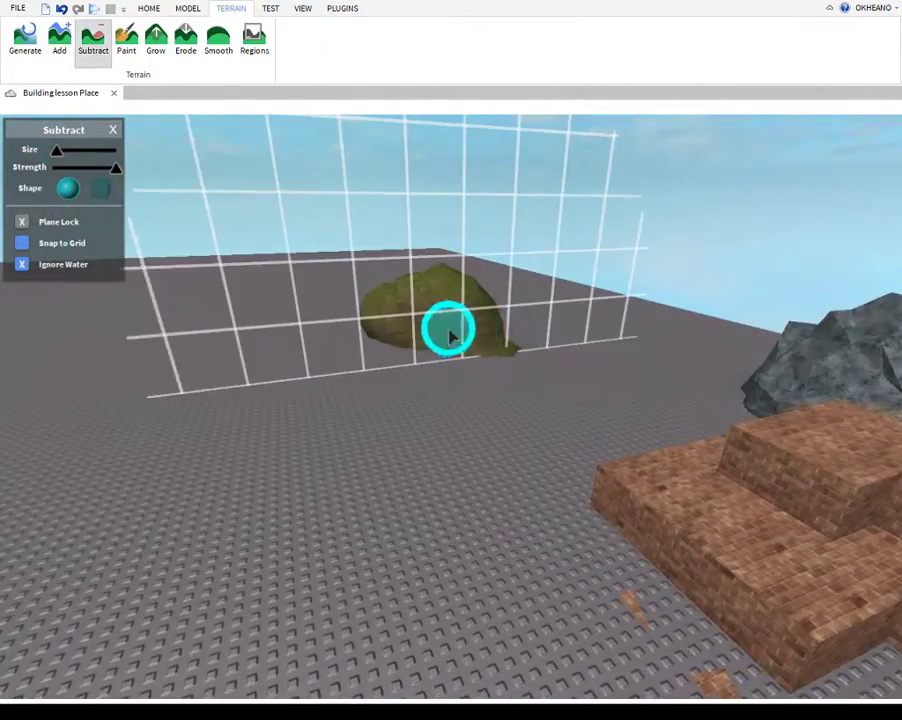
key("w")
right_click_drag(483, 382, 483, 382)
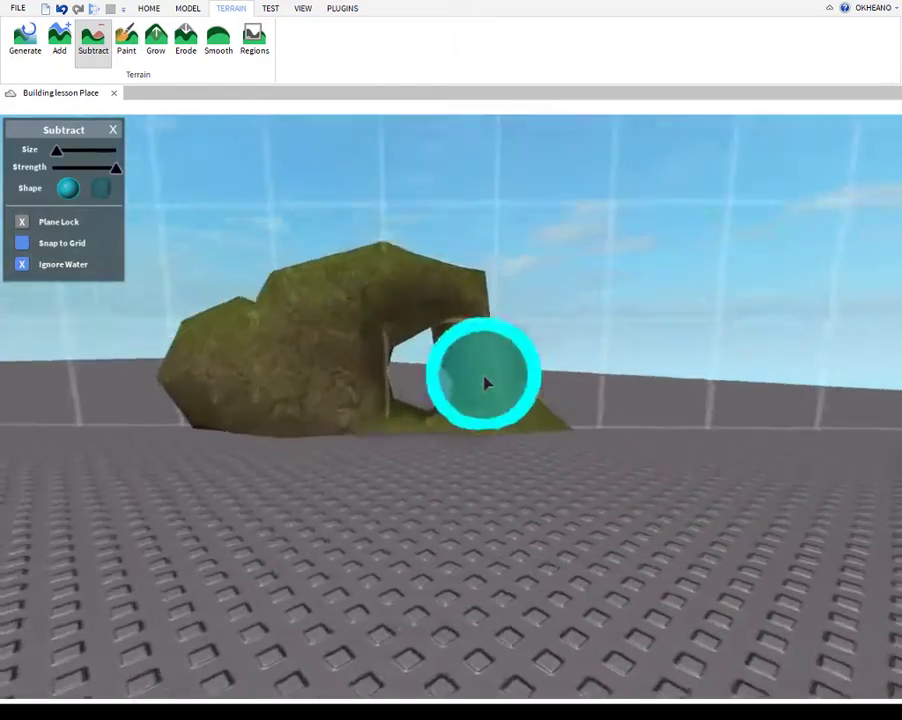
key("s")
- Paint the boulder beside the brick blocks with the cracked reddish-brown material using the terrain Paint tool
left_click(127, 40)
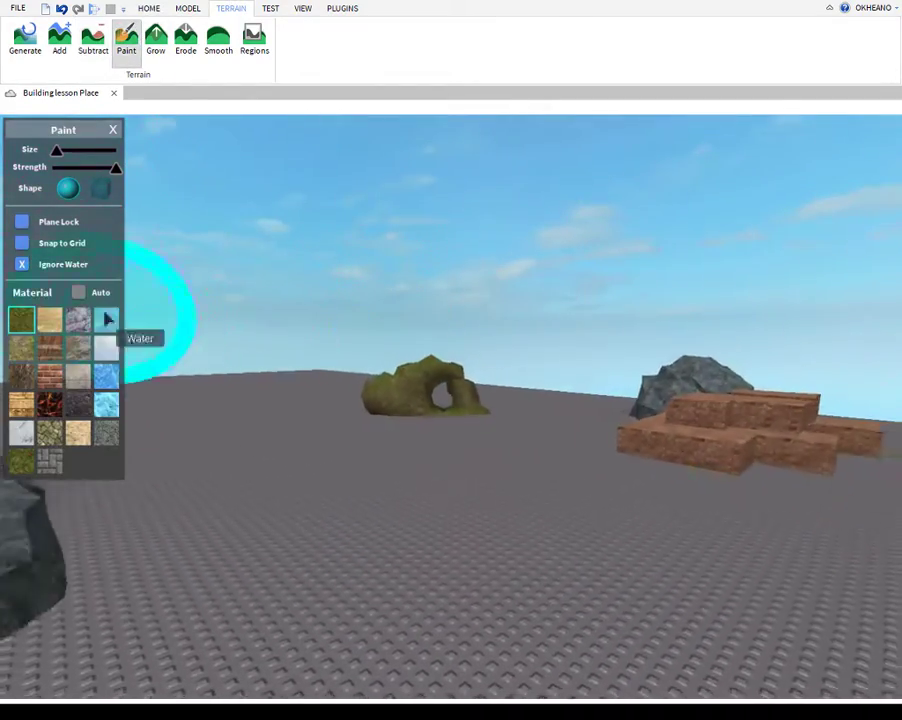
left_click(107, 320)
key("w")
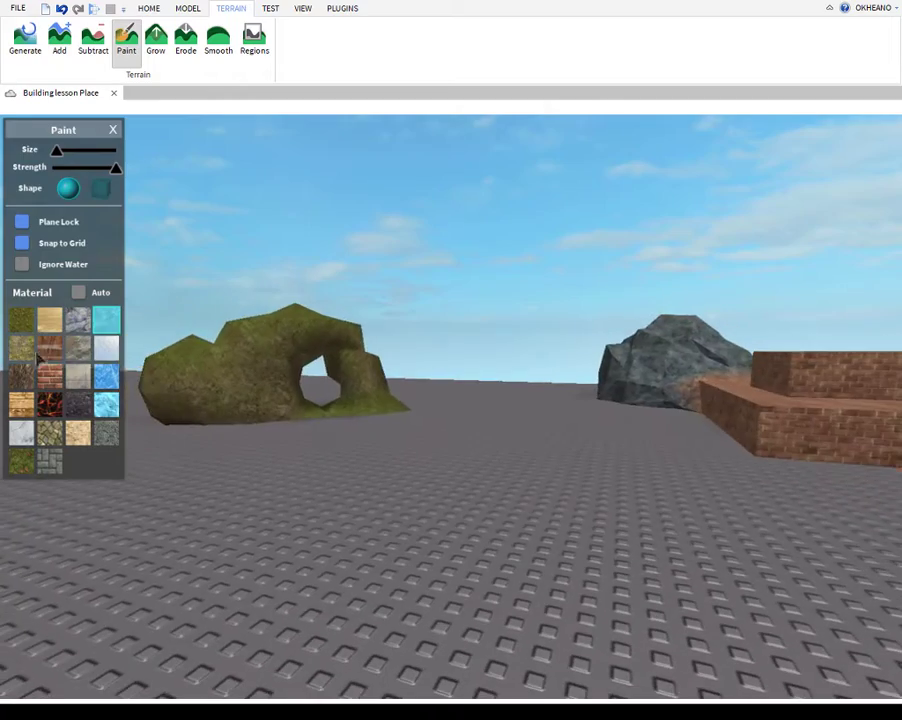
right_click_drag(356, 380, 350, 382)
key("w")
key("s")
left_click_drag(415, 346, 315, 325)
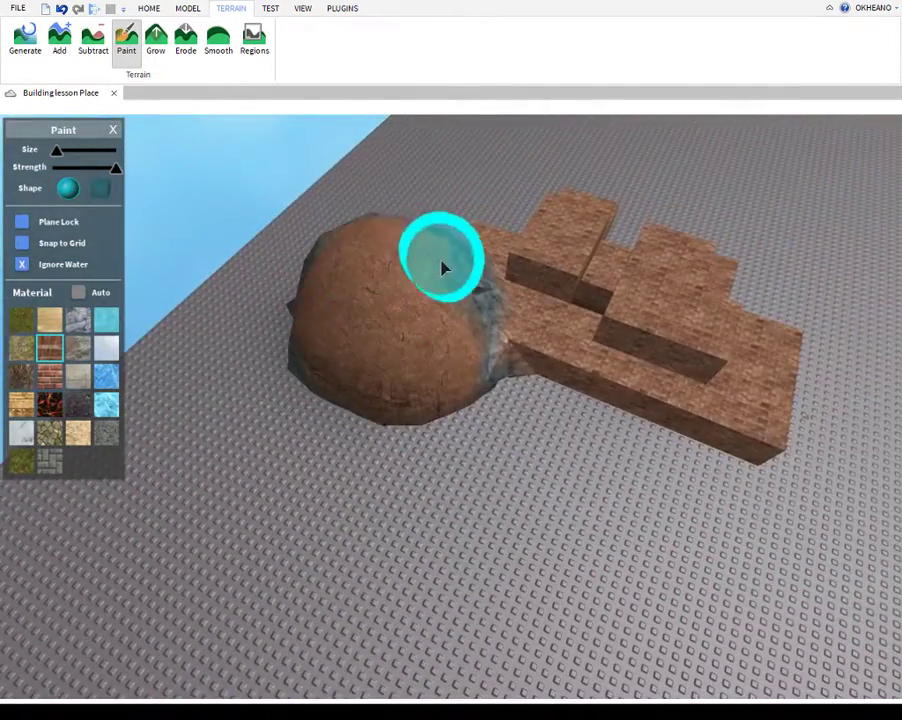
key("w")
right_click_drag(424, 270, 423, 270)
key("s")
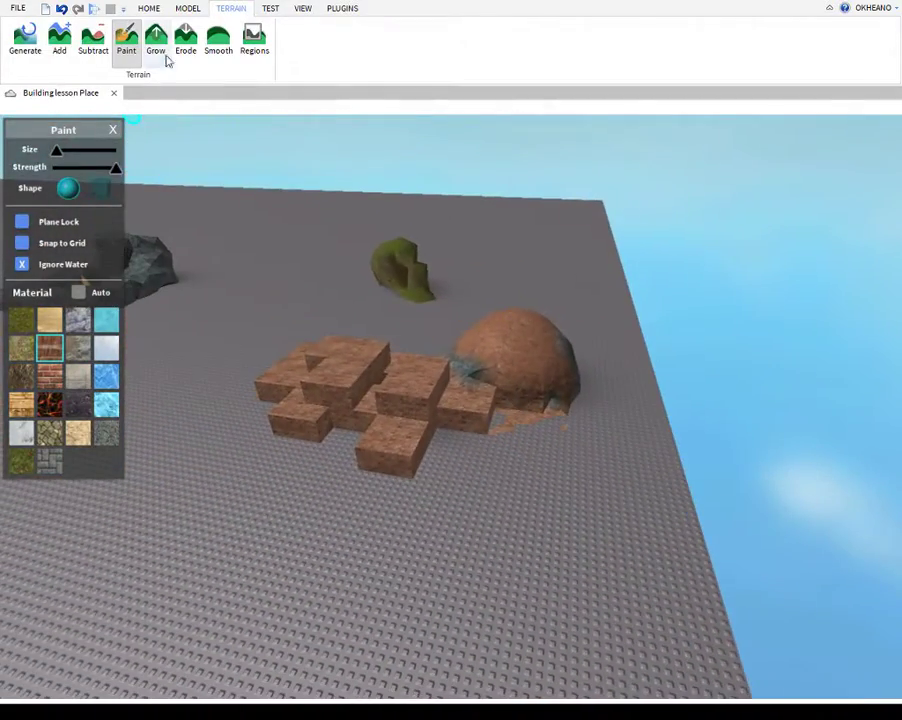
- Add a small patch of terrain on the baseplate beside the brick blocks with the Grow tool
left_click(157, 42)
key("w")
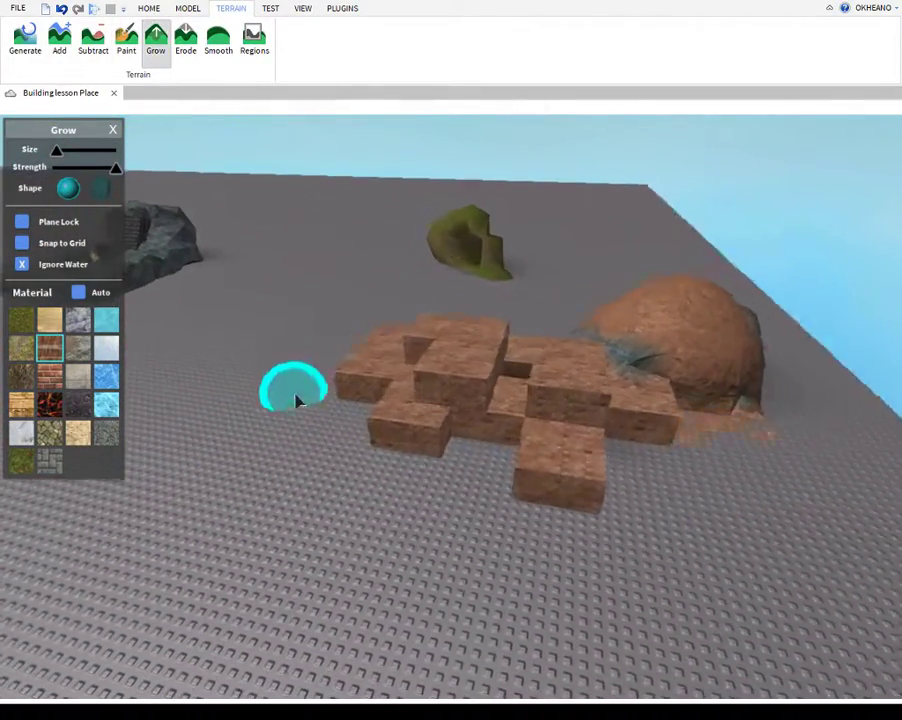
key("a")
right_click_drag(453, 439, 453, 439)
key("w")
left_click(453, 439)
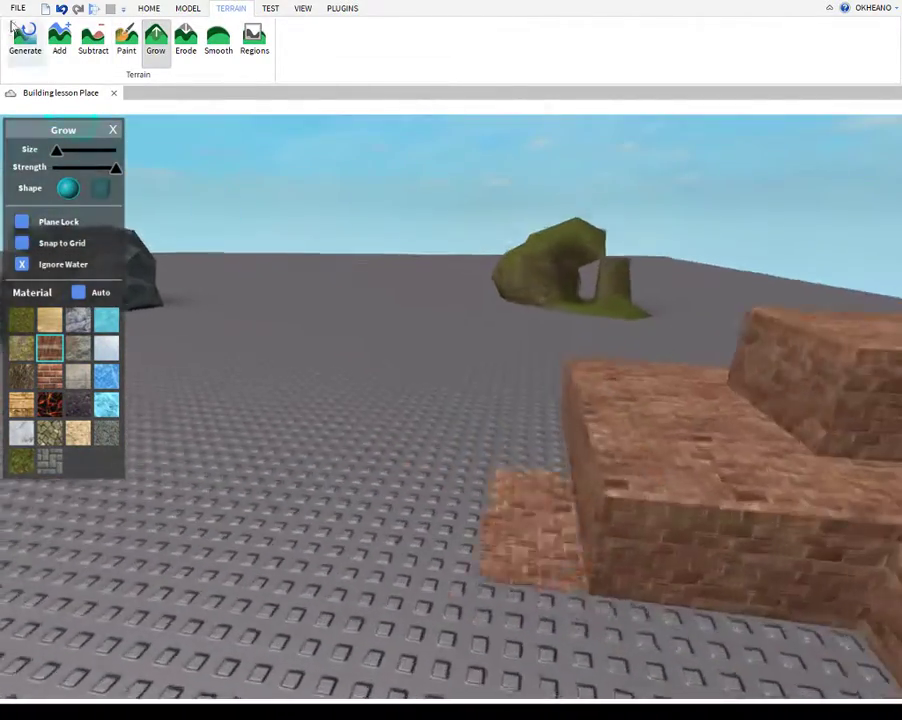
- Grow a tall reddish-brown mound on the end of the brick blocks farthest from the boulder
right_click_drag(384, 366, 387, 361)
key("w")
key("s")
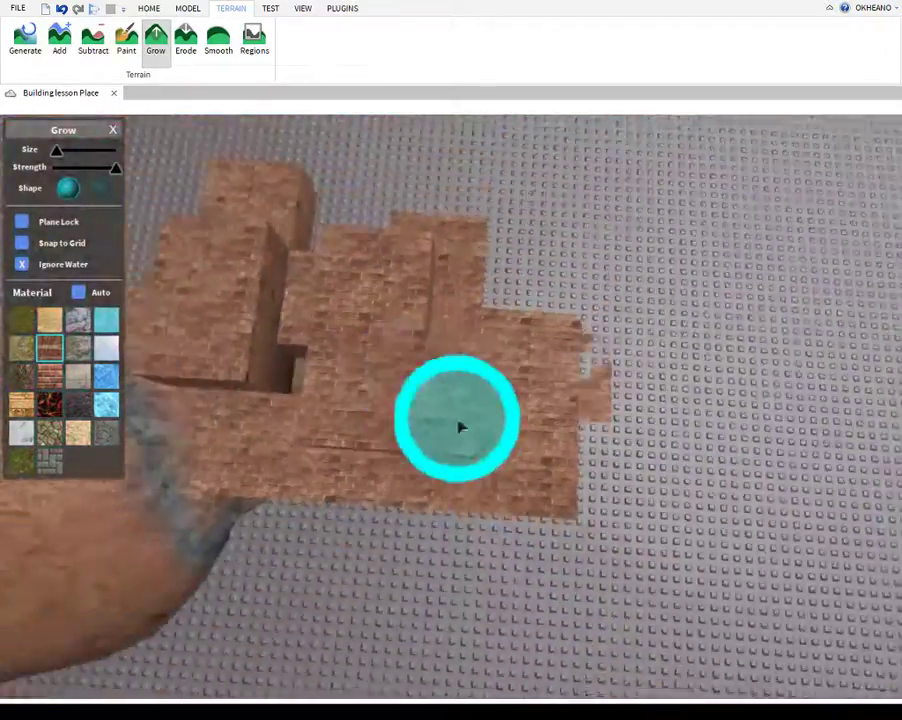
right_click_drag(459, 427, 466, 426)
key("w")
key("s")
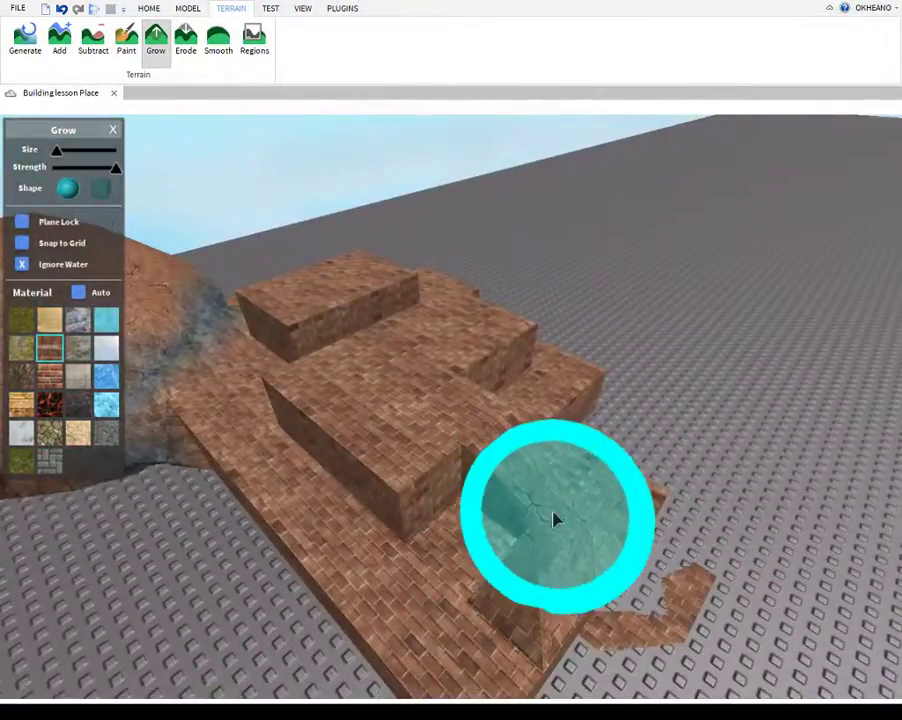
key("d")
mouse_move(564, 509)
left_mouse_down()
mouse_move(531, 521)
mouse_move(436, 504)
left_mouse_up()
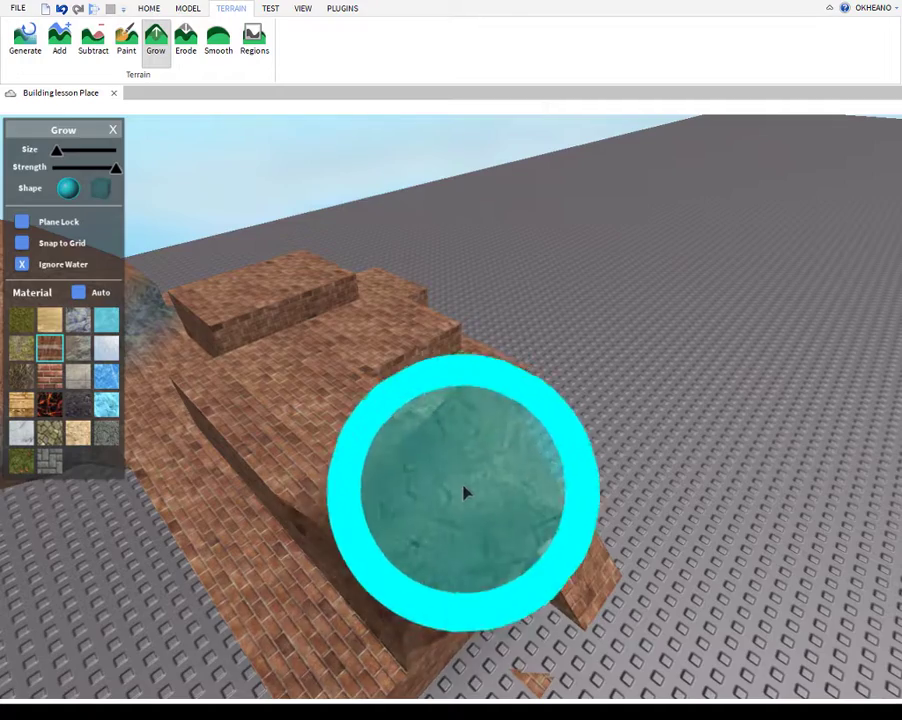
key("s")
right_click_drag(449, 491, 437, 491)
key("w")
key("s")
- Wear down the mound at the end of the brick blocks with the terrain Erode tool
left_click(163, 50)
left_click(184, 50)
key("w")
key("d")
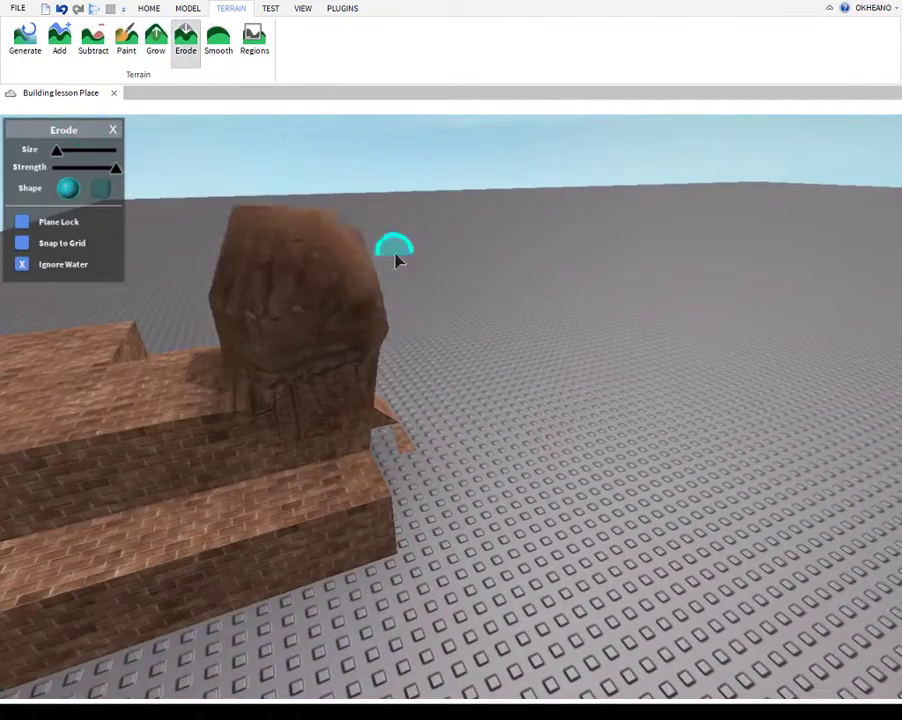
left_click_drag(390, 258, 307, 246)
key("s")
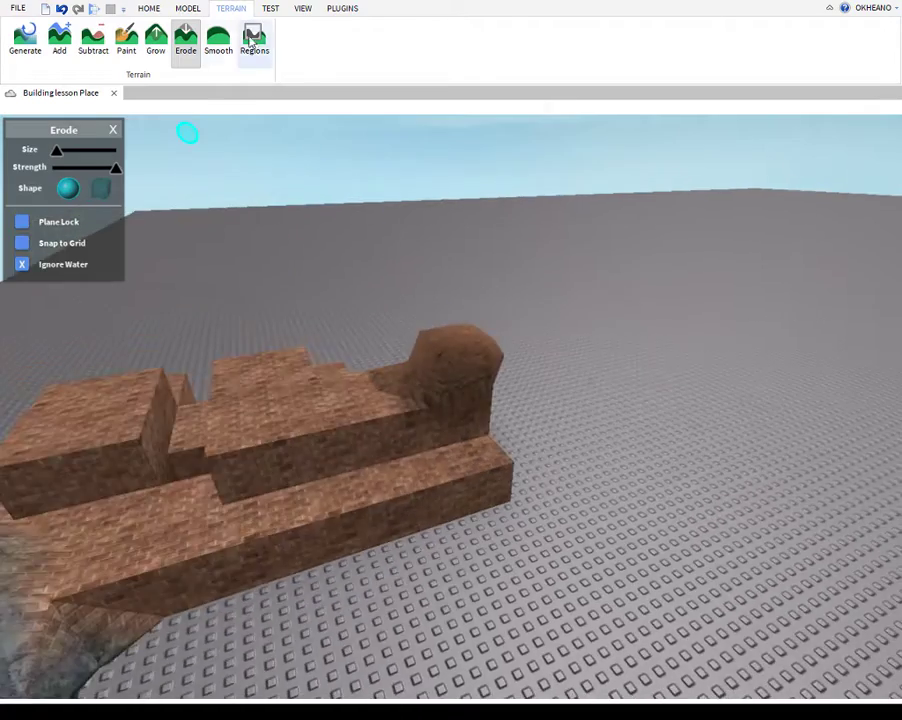
- Apply the terrain Smooth tool across the brick blocks and the reddish-brown boulder
left_click(229, 43)
key("w")
key("a")
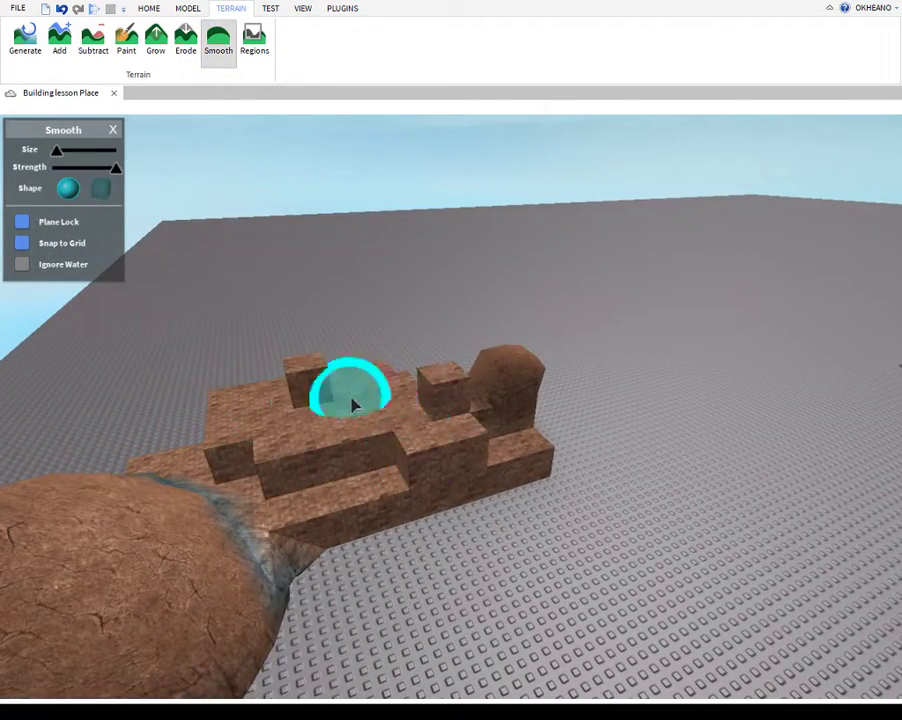
key("s")
key("a")
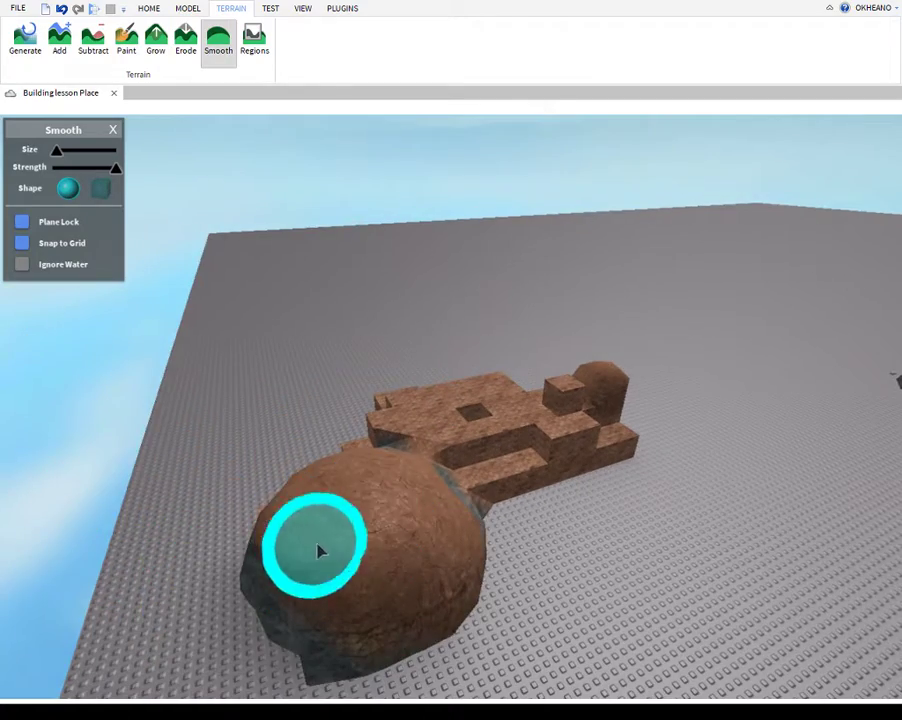
key("w")
right_click_drag(383, 473, 383, 473)
key("s")
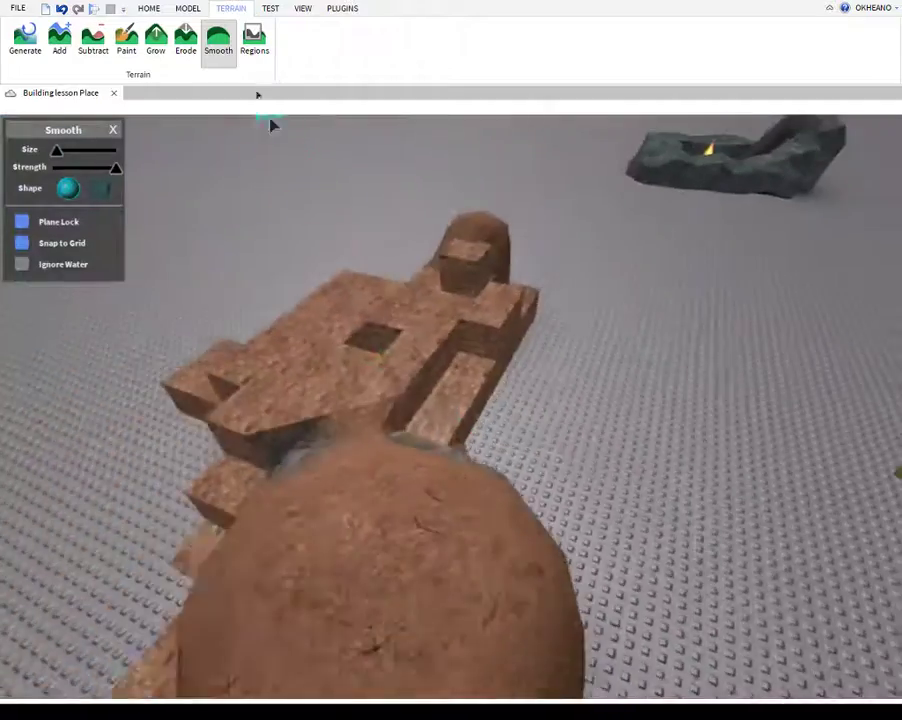
key("a")
- Select a terrain region with the Regions tool and stretch it upward at the side of the boulder
left_click(248, 60)
key("w")
right_click_drag(248, 310, 248, 310)
key("s")
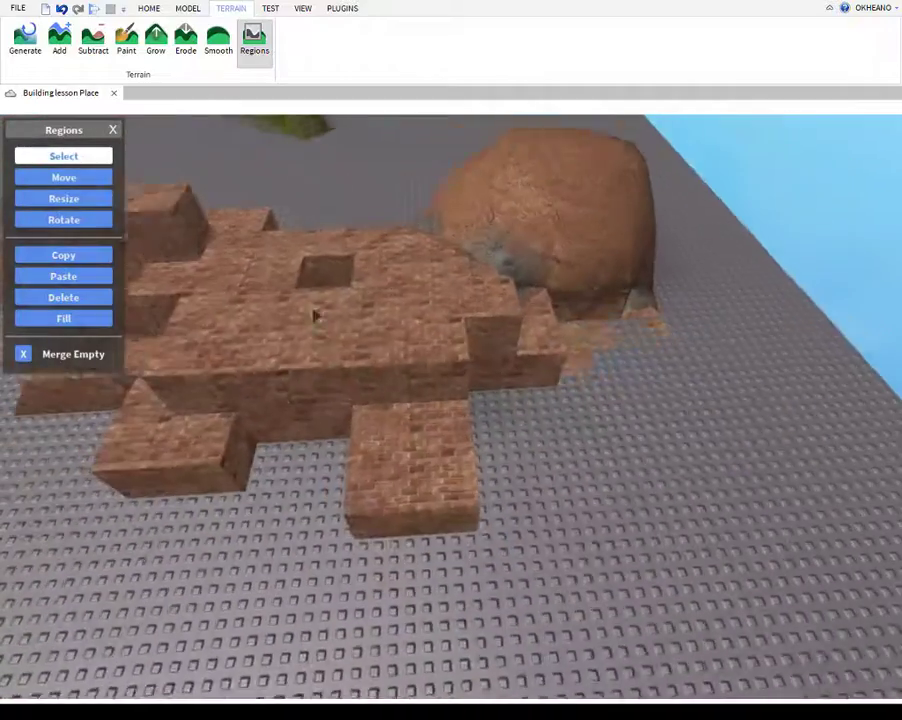
left_click(385, 360)
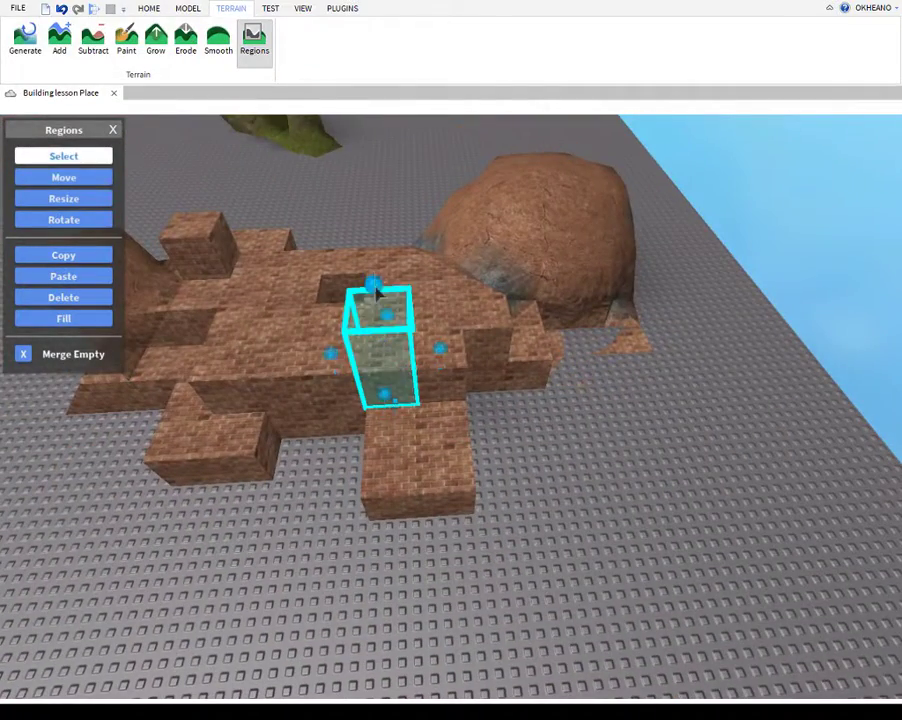
key("w")
left_click_drag(469, 146, 441, 100)
key("s")
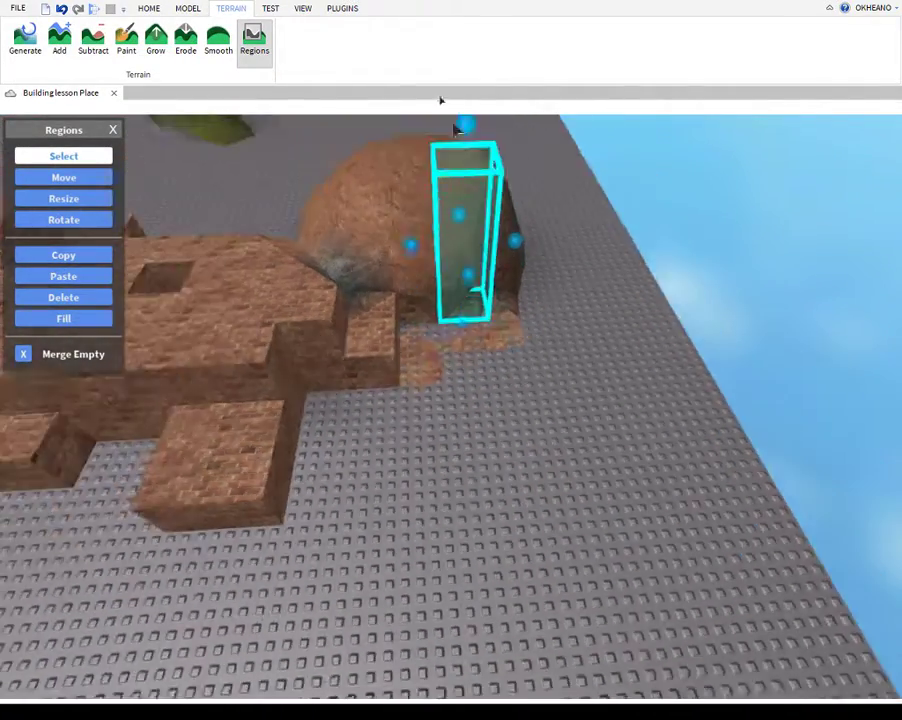
- Select other terrain regions on top of the boulder and on the baseplate, and exit the Regions tool
key("w")
right_click_drag(509, 232, 509, 232)
key("s")
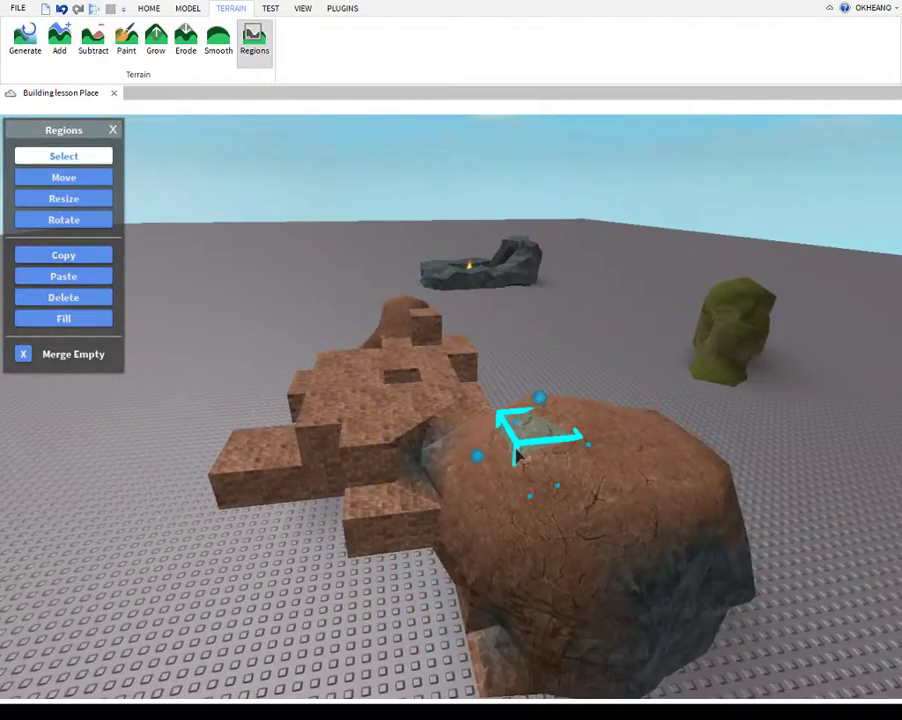
key("d")
left_click(598, 366)
left_click(512, 461)
key("a")
key("s")
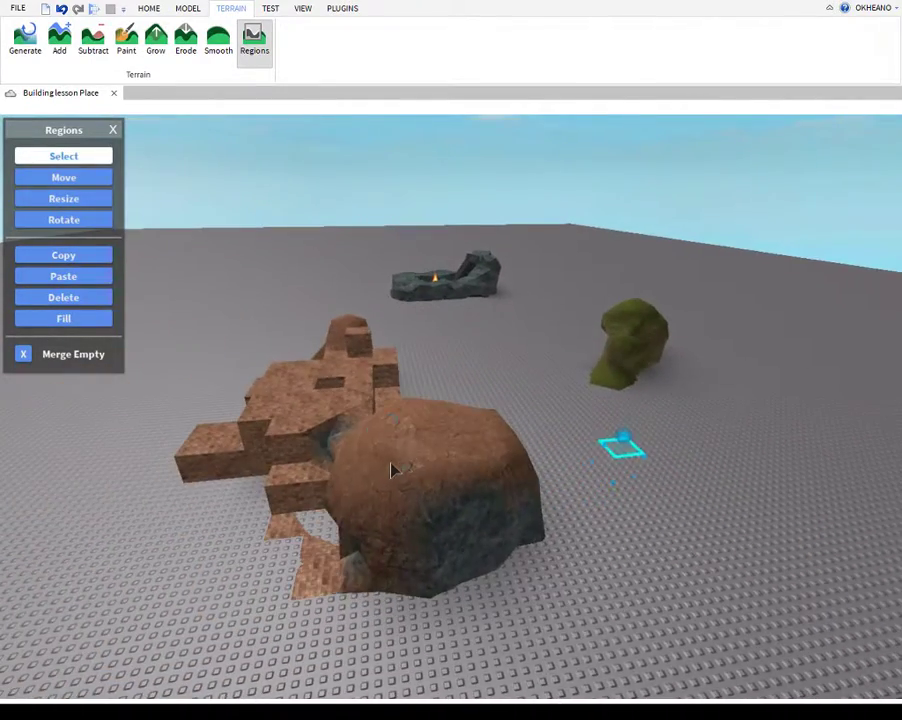
key("w")
key("a")
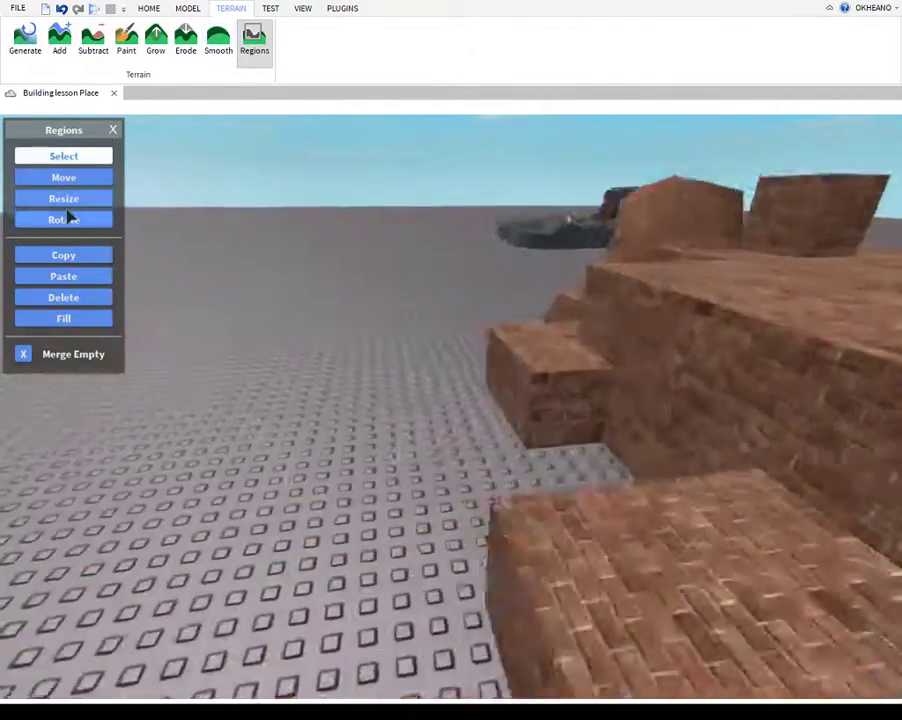
key("s")
key("d")
left_click(114, 131)
- Display the testing options and examine the rock pit with the burning fire and brick ramp
key("w")
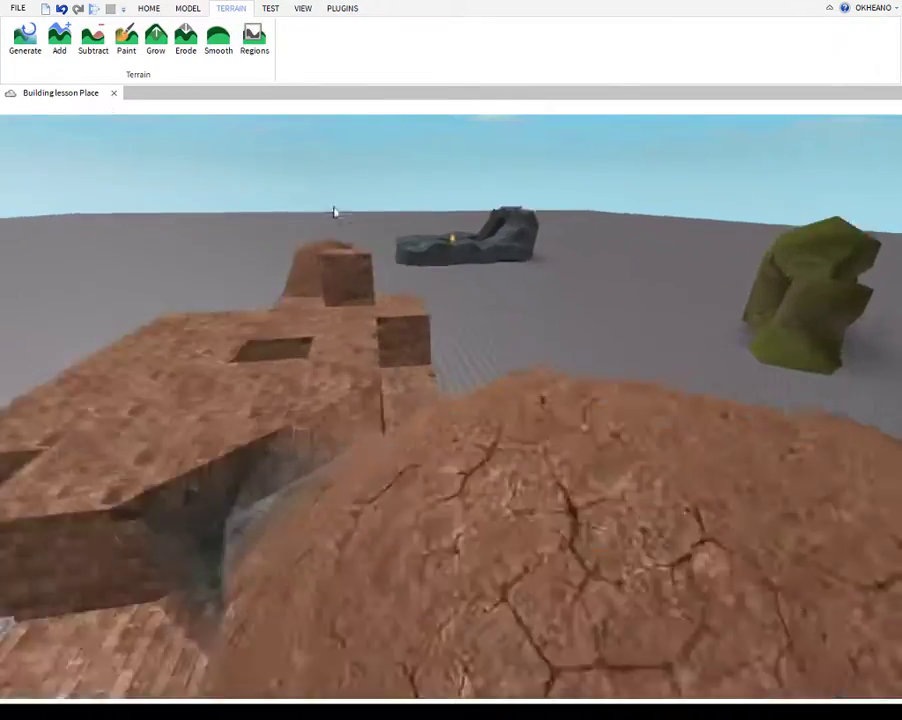
key("a")
key("s")
left_click(274, 8)
key("w")
right_click_drag(308, 262, 290, 270)
key("w")
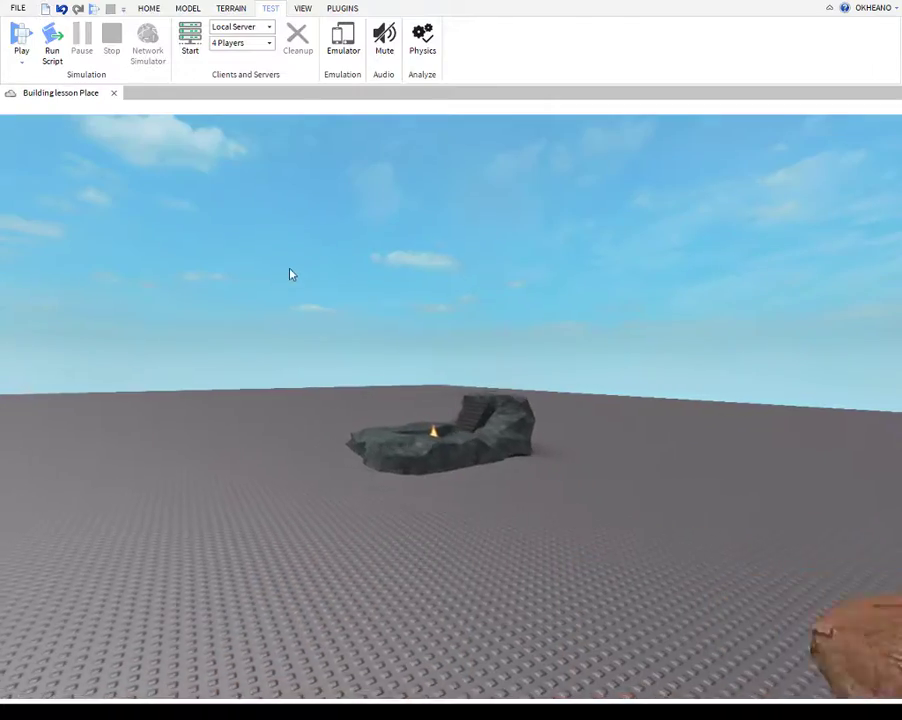
key("w")
right_click_drag(570, 528, 330, 335)
key("a")
key("s")
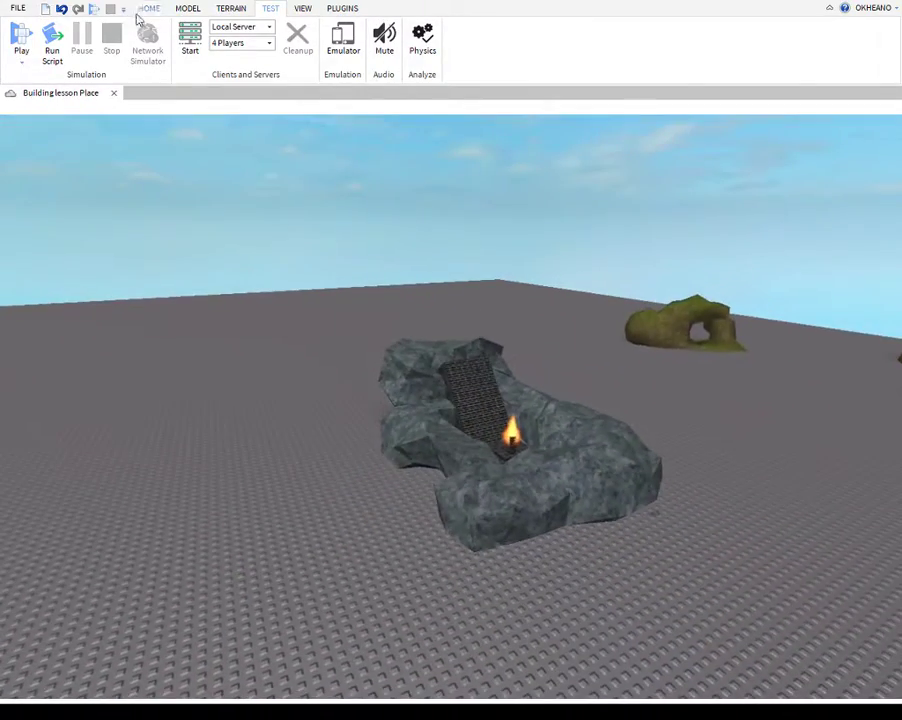
- Lengthen the sloped black brick ramp so its upper end extends above the rock rim
right_click_drag(380, 404, 430, 390)
left_click(410, 401)
key("w")
key("a")
left_click(78, 40)
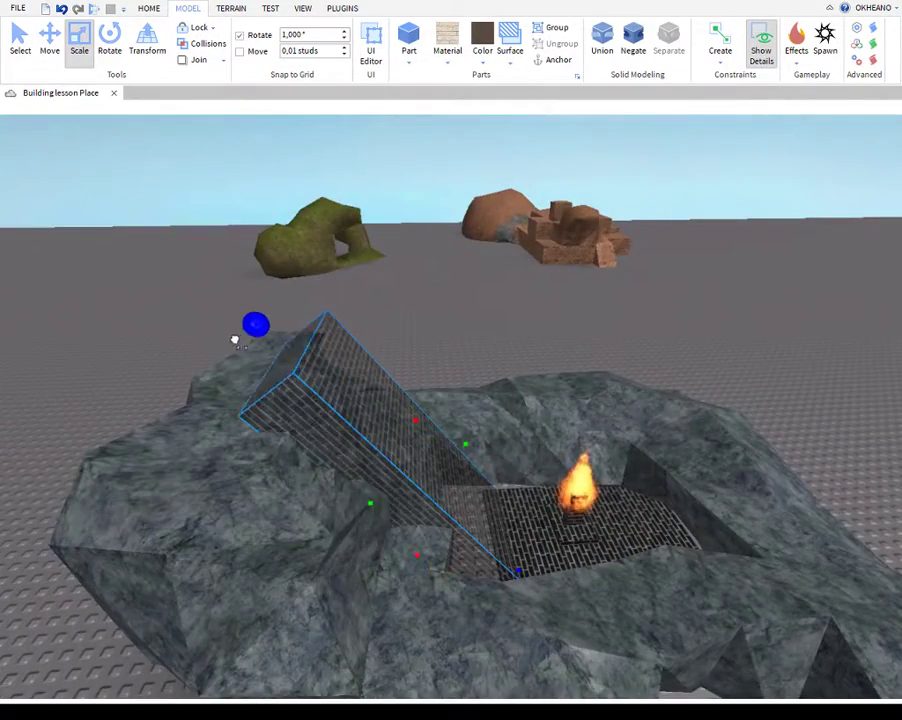
right_click_drag(518, 536, 495, 547)
- Duplicate the brick floor plate under the fire and move the copy up against the ramp's upper edge
key("d")
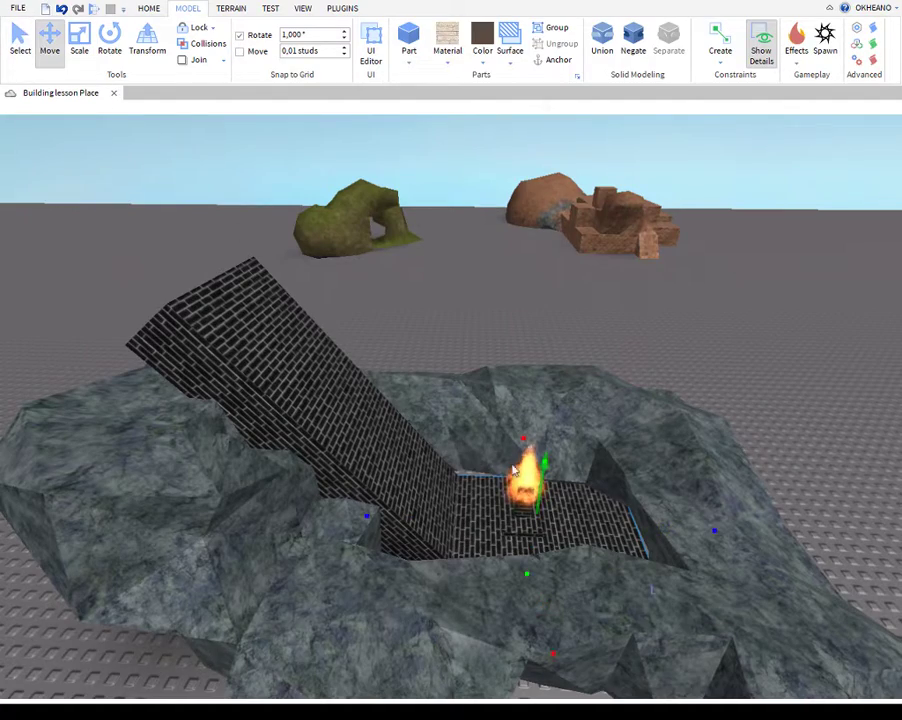
left_click_drag(544, 454, 546, 256)
scroll(705, 393, "down", 2)
left_click_drag(681, 343, 490, 324)
key("a")
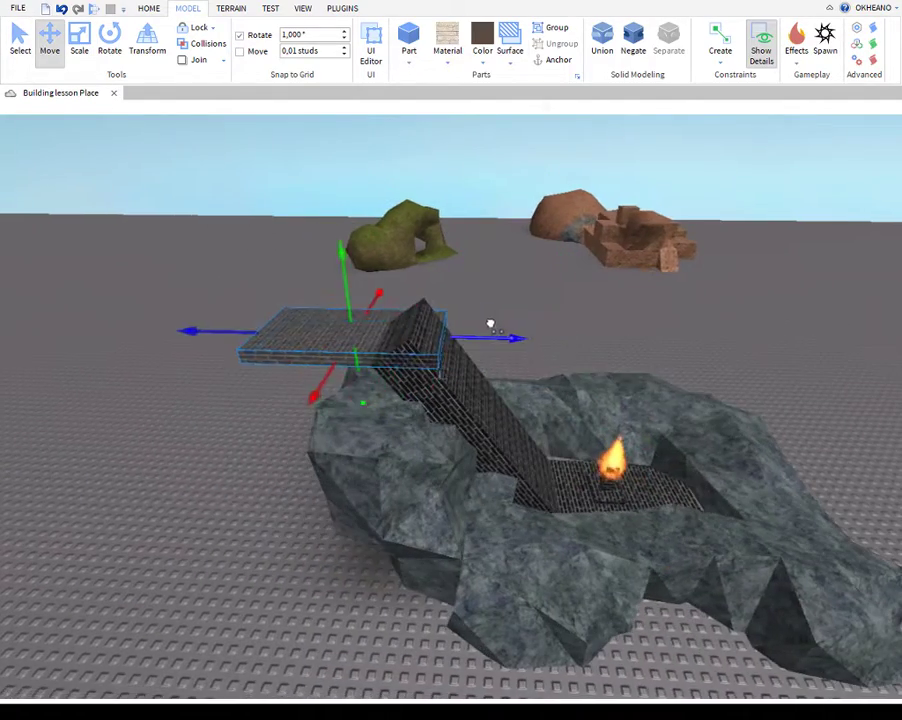
scroll(474, 321, "up", 3)
left_click_drag(233, 203, 254, 170)
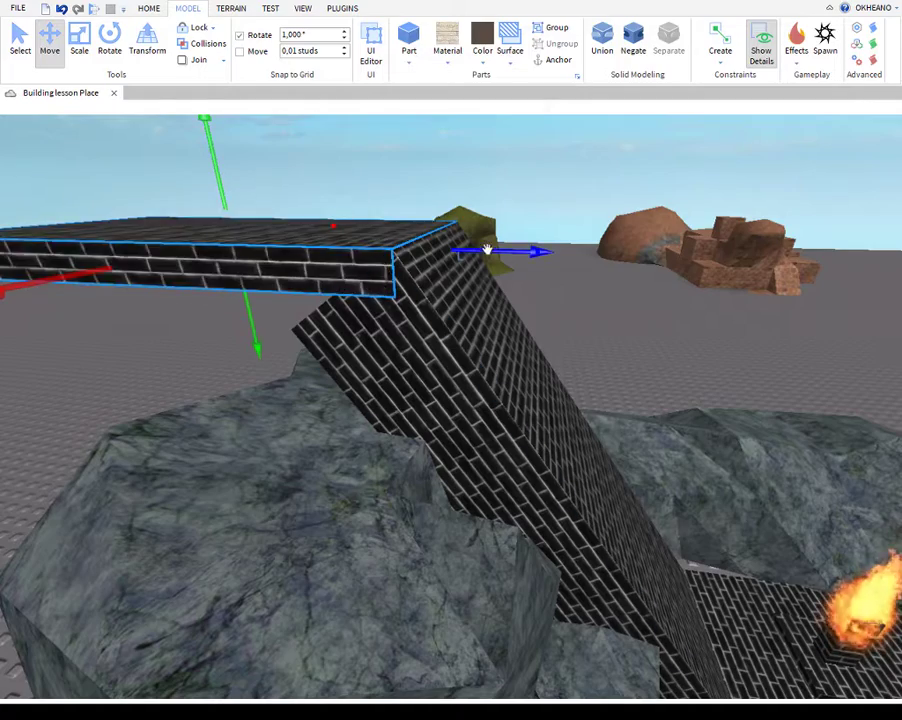
left_click(423, 205)
key("s")
key("a")
- Scale the raised brick plate thicker and stretch it outward from the ramp into a long walkway
left_click(507, 353)
key("w")
key("d")
left_click(80, 40)
key("d")
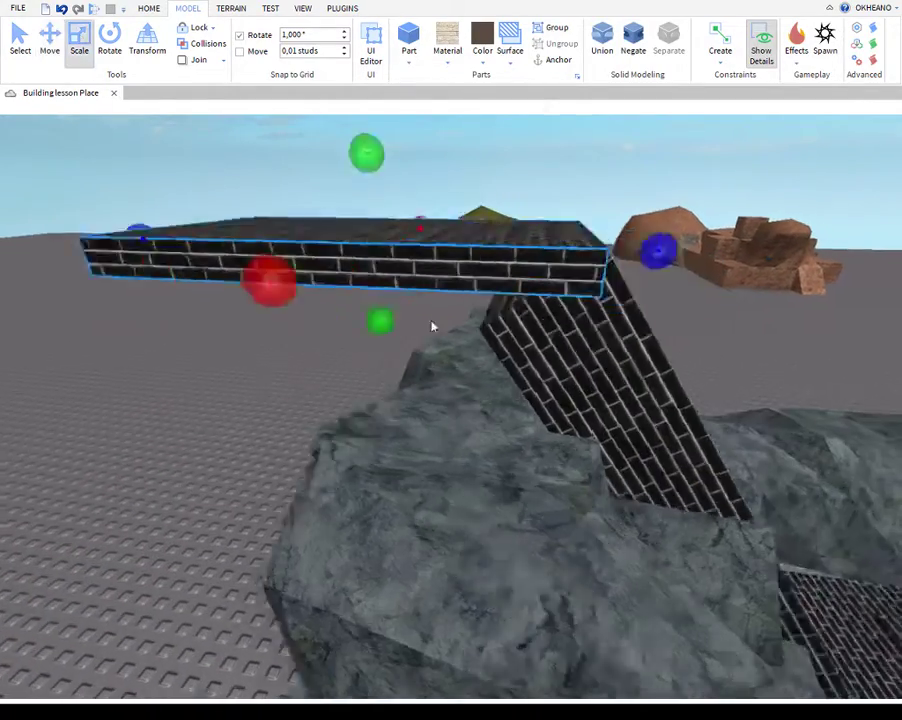
key("w")
key("s")
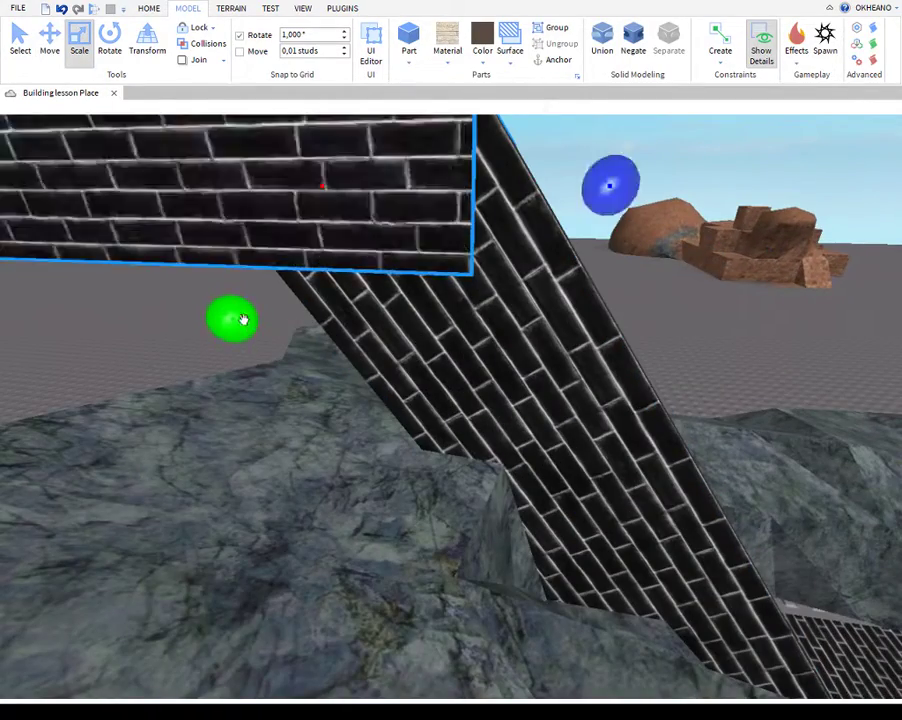
key("s")
left_click_drag(366, 315, 153, 326)
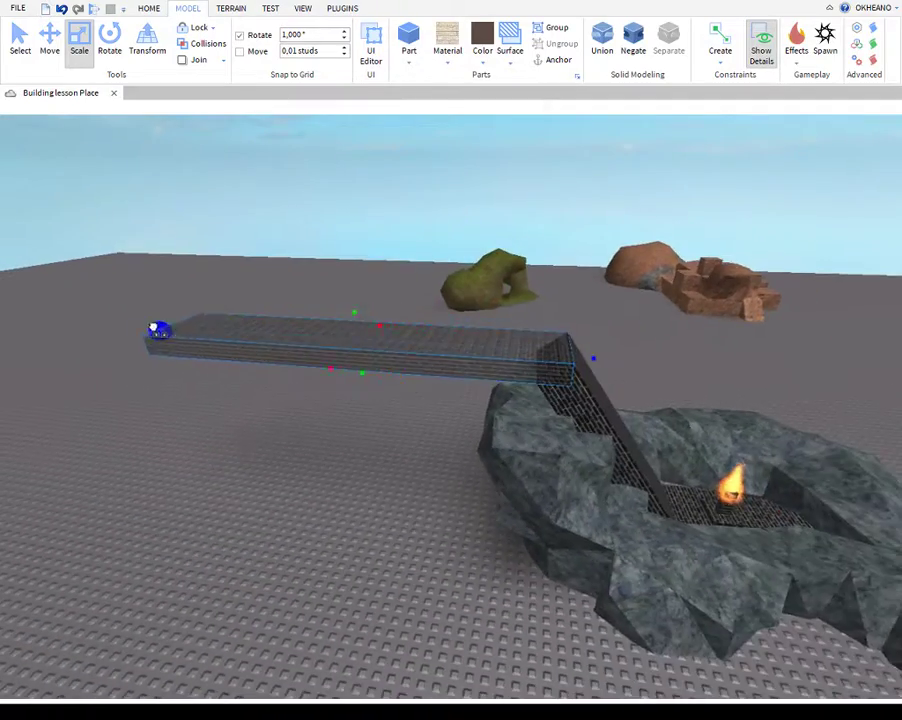
- Inspect the long brick walkway and its joint with the ramp from both sides of the rock
key("w")
key("d")
right_click_drag(428, 461, 426, 454)
key("s")
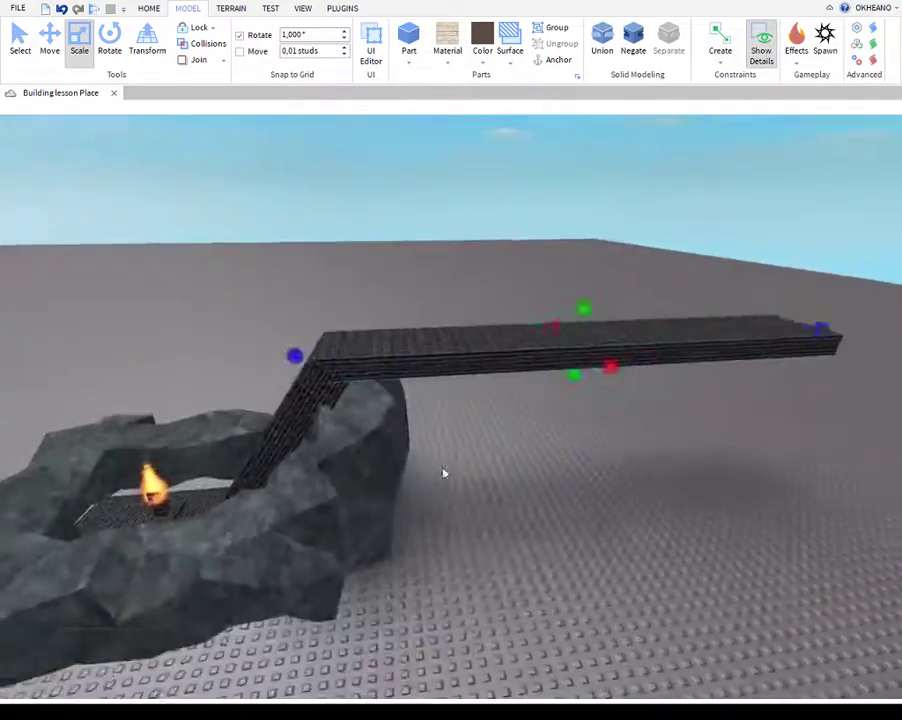
left_click(470, 471)
key("w")
key("w")
right_click_drag(490, 474, 425, 455)
key("s")
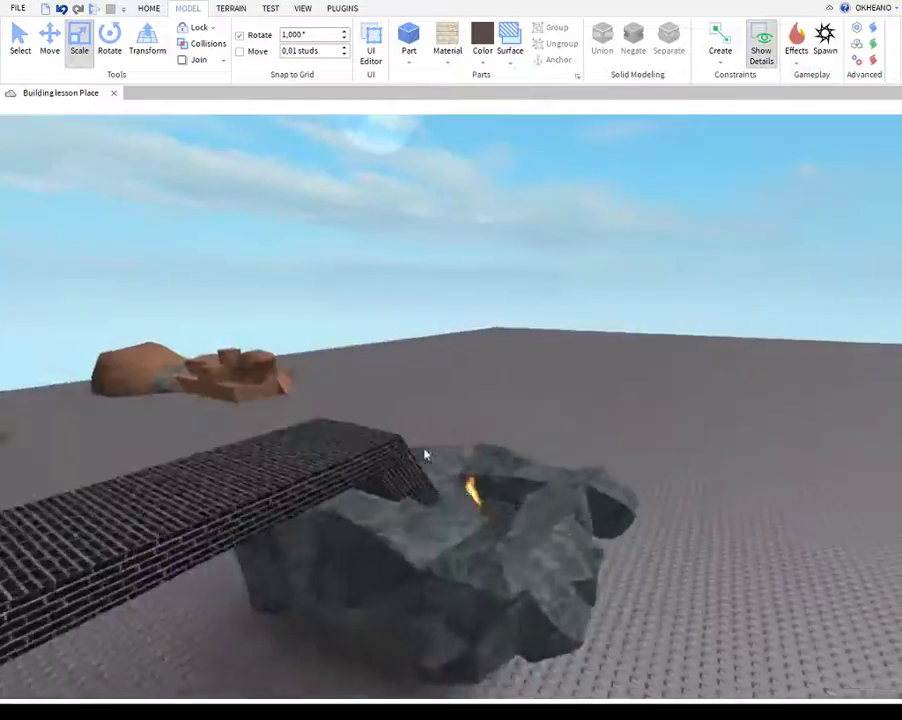
key("w")
right_click_drag(435, 364, 437, 366)
key("s")
- Insert a spawn location and move it from the rock rim down onto the brick floor beside the fire
left_click(826, 42)
key("w")
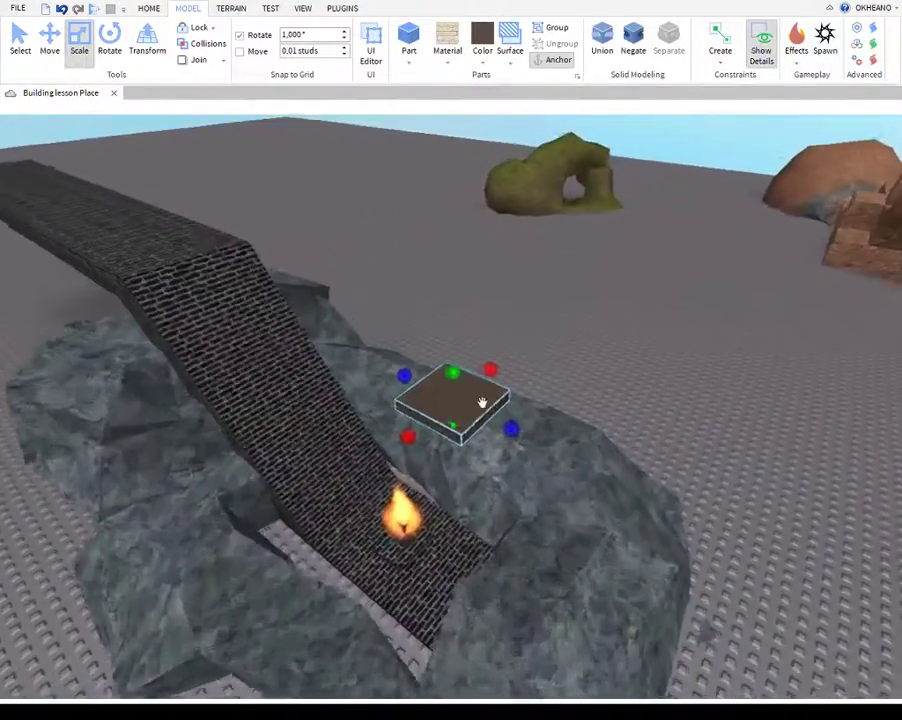
key("a")
right_click_drag(483, 402, 436, 388)
key("s")
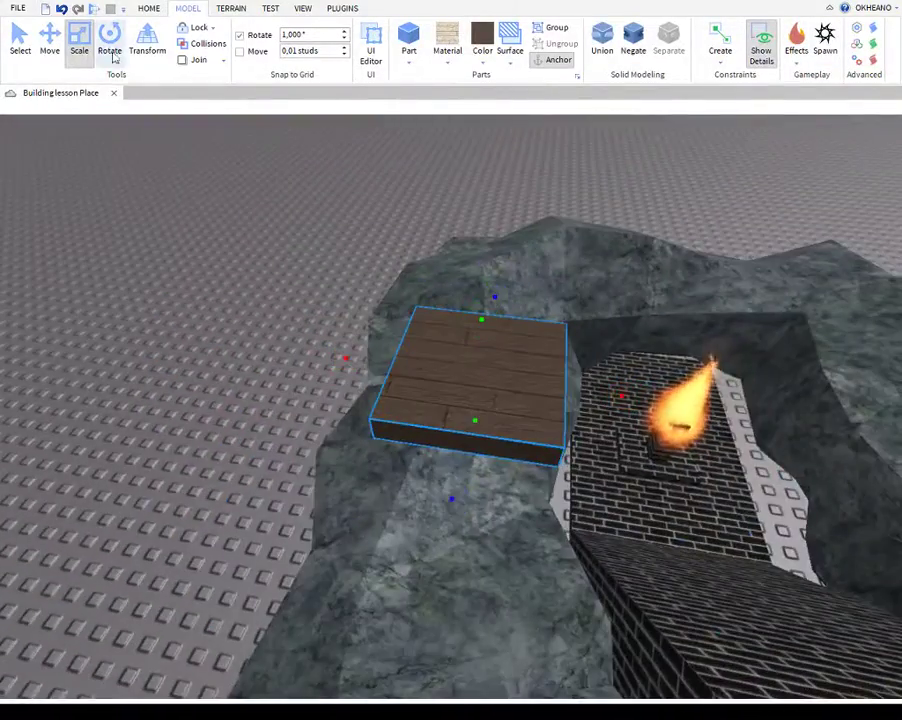
left_click_drag(584, 393, 591, 457)
key("d")
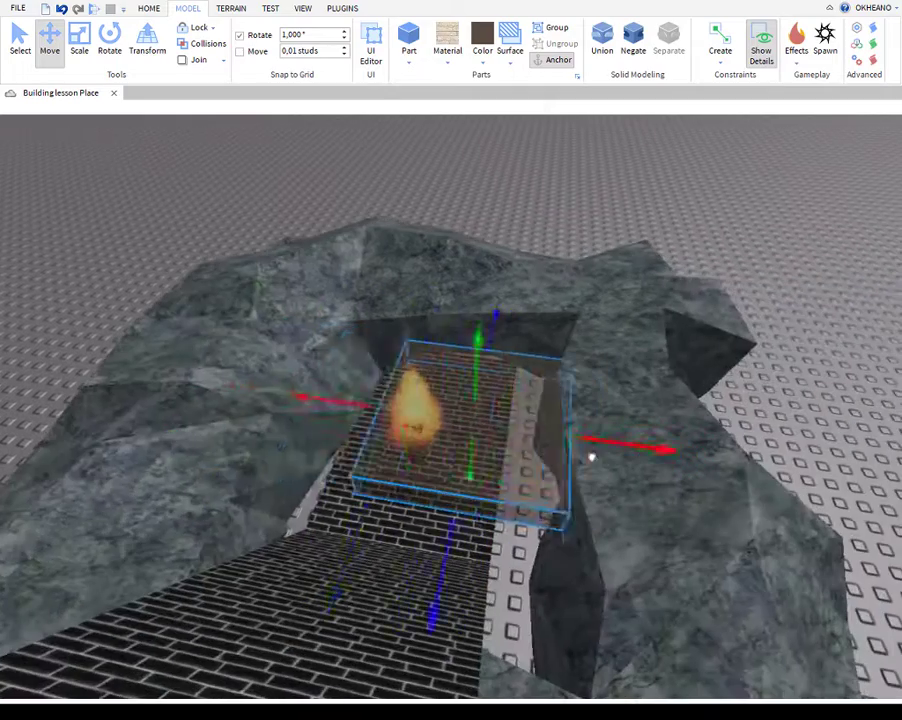
right_click_drag(517, 455, 360, 355)
key("d")
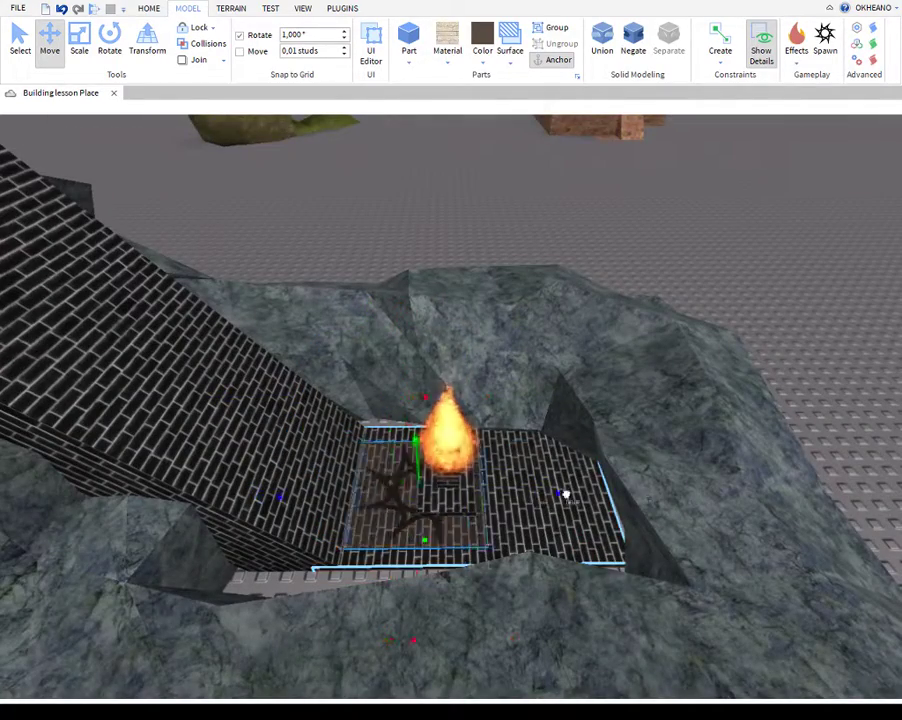
- Place the spawn plate behind the fire, color it black and give it the brick material
right_click_drag(573, 489, 501, 398)
scroll(501, 398, "up", 5)
scroll(501, 398, "down", 4)
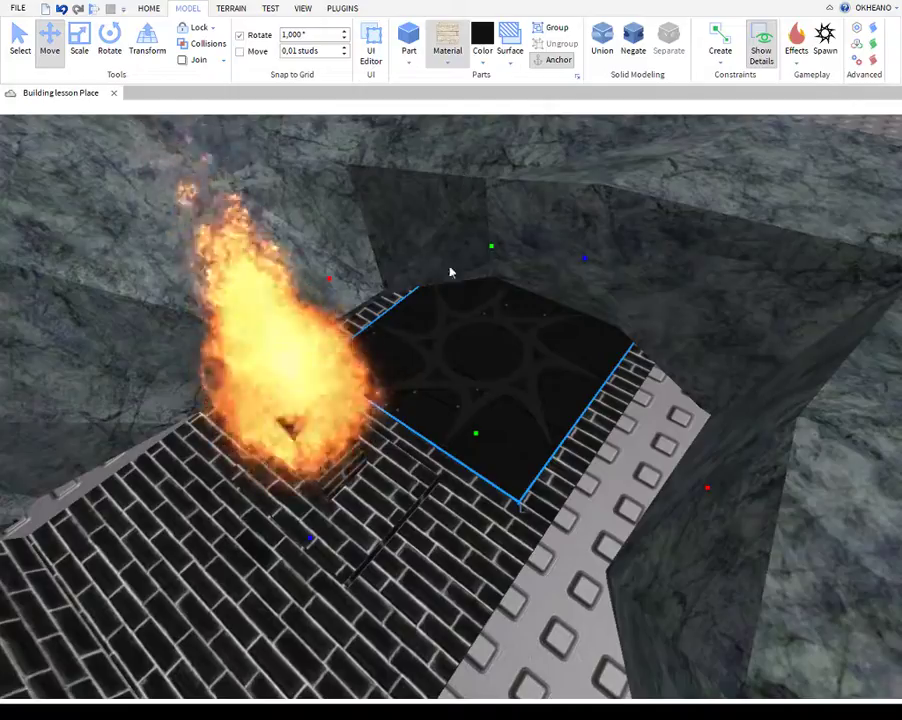
scroll(489, 263, "down", 6)
right_click_drag(489, 263, 509, 258)
left_click(501, 326)
scroll(501, 326, "up", 6)
right_click_drag(501, 326, 676, 546)
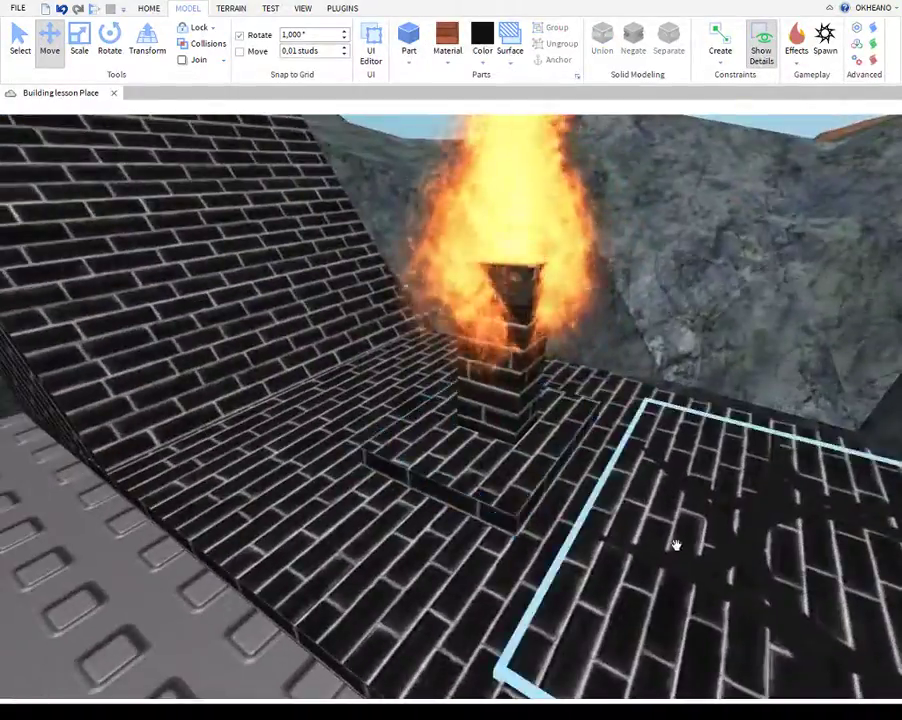
- Look over the brick walkway, run a play test of the build and stop it
scroll(593, 467, "down", 6)
scroll(593, 467, "up", 8)
right_click_drag(588, 461, 342, 370)
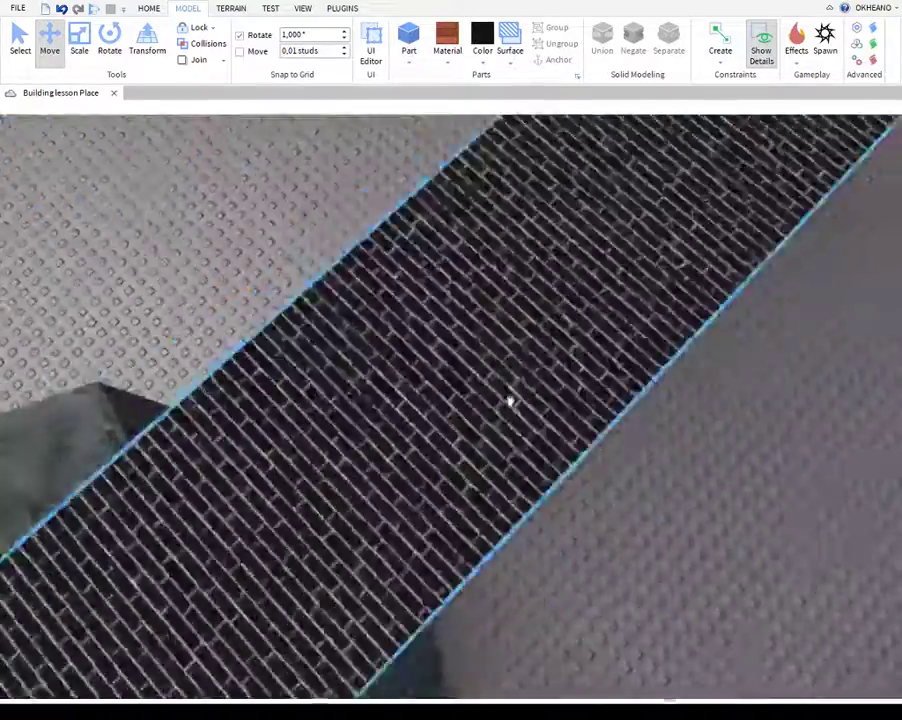
scroll(342, 370, "down", 4)
scroll(365, 362, "up", 1)
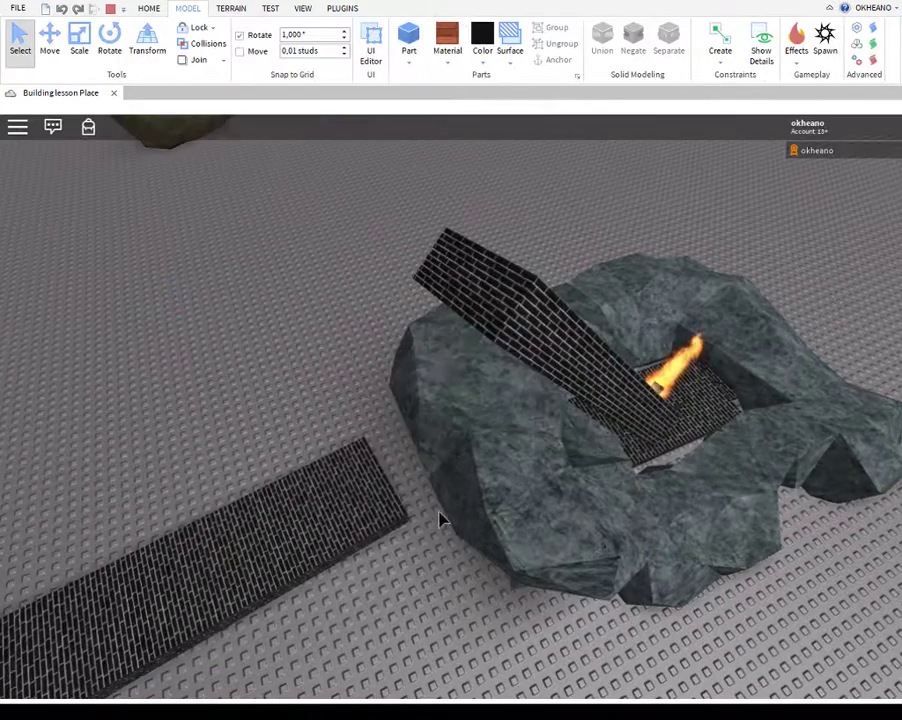
left_click(111, 9)
- Select the long walkway with the Move tool and examine its joint with the ramp
scroll(441, 378, "down", 4)
right_click_drag(441, 378, 546, 66)
scroll(413, 324, "up", 4)
scroll(546, 66, "down", 5)
scroll(490, 330, "up", 4)
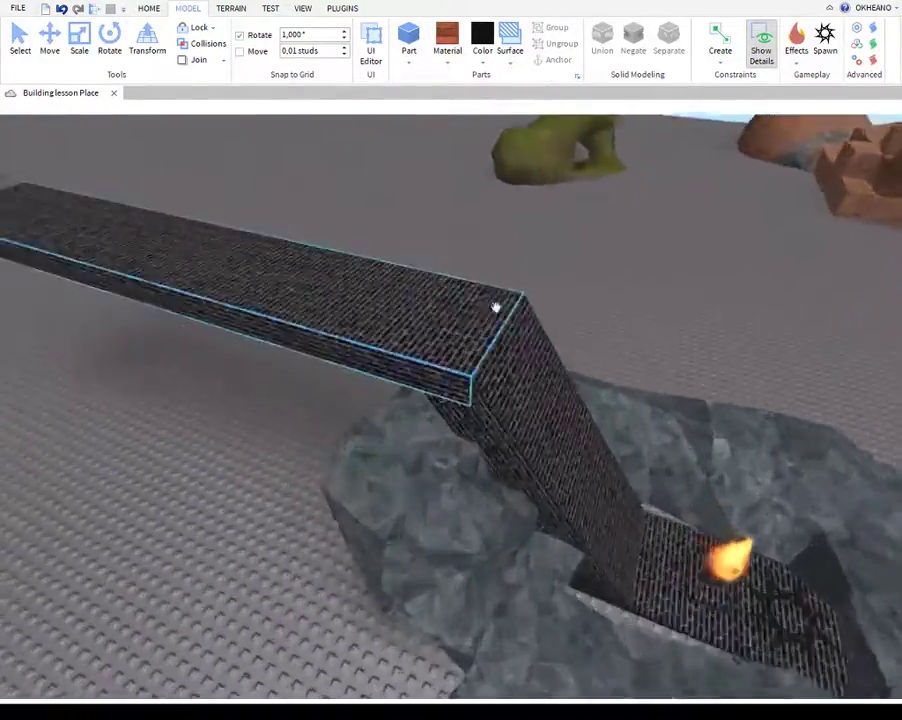
left_click(496, 307)
key("ctrl+2")
scroll(409, 372, "up", 3)
right_click_drag(409, 372, 402, 339)
scroll(402, 339, "down", 5)
scroll(476, 384, "up", 4)
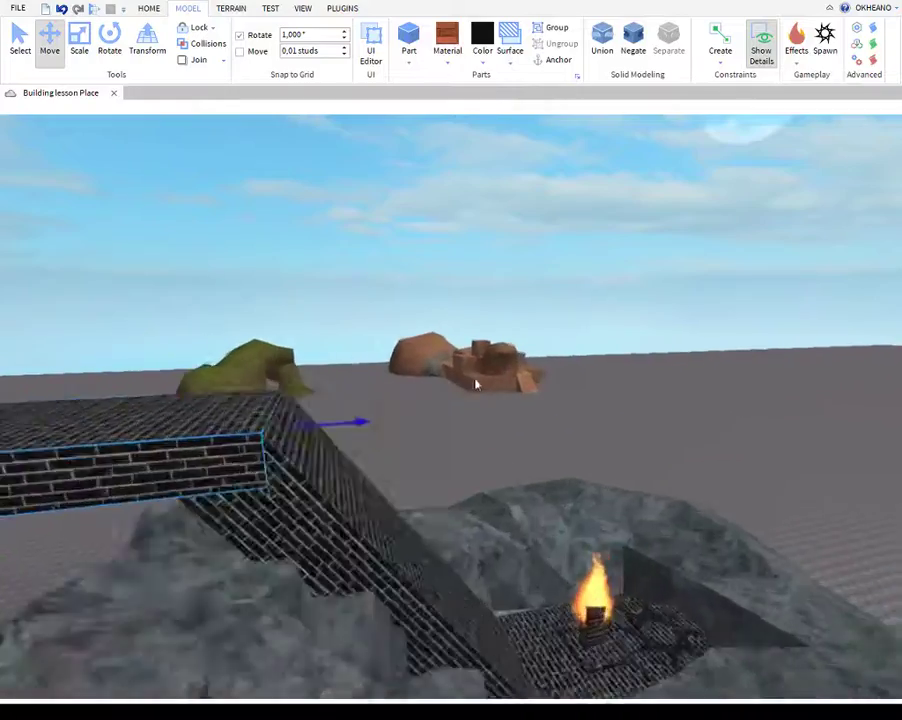
scroll(476, 384, "down", 4)
right_click_drag(475, 390, 537, 418)
- Box-select the walkway, ramp, floor and fire parts together and anchor them
left_click_drag(573, 371, 344, 518)
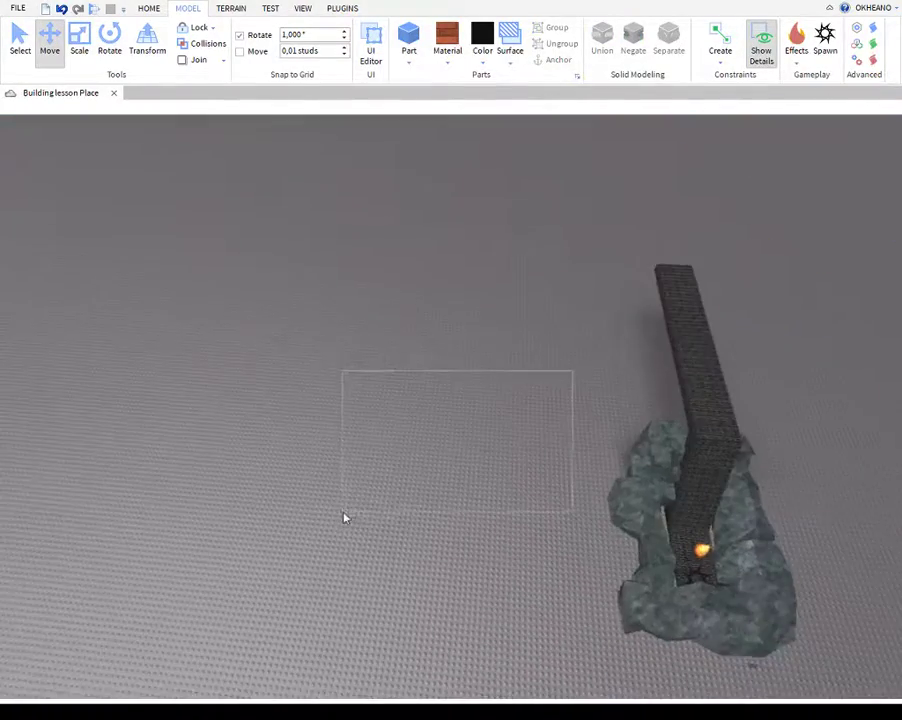
right_click_drag(492, 491, 570, 380)
left_click_drag(604, 297, 323, 703)
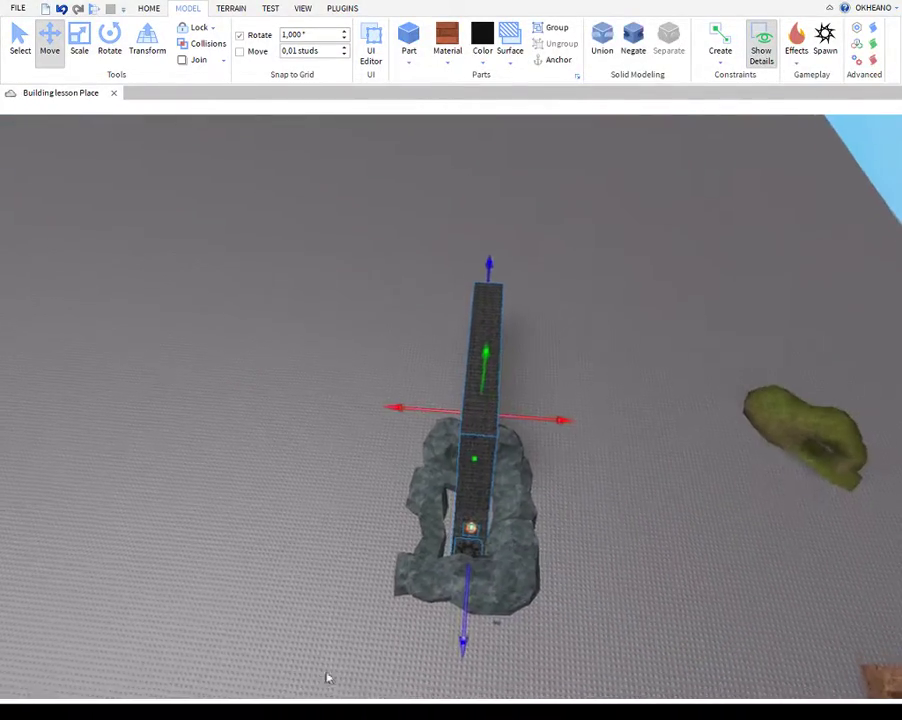
right_click_drag(346, 560, 346, 560)
scroll(383, 517, "up", 5)
right_click_drag(446, 478, 446, 478)
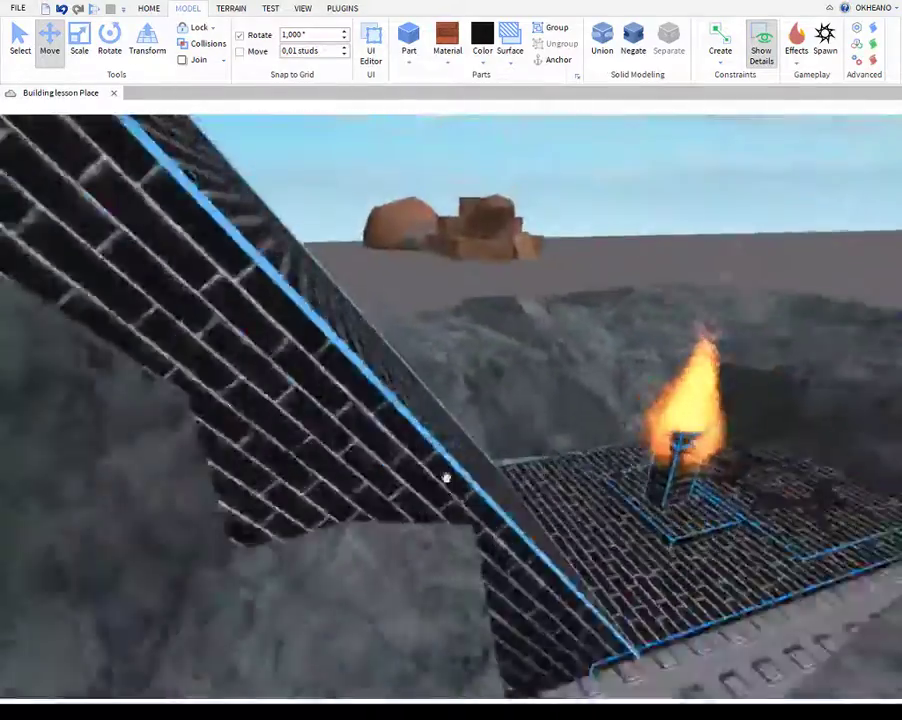
scroll(457, 476, "down", 6)
scroll(444, 462, "up", 3)
left_click(560, 65)
scroll(510, 191, "down", 2)
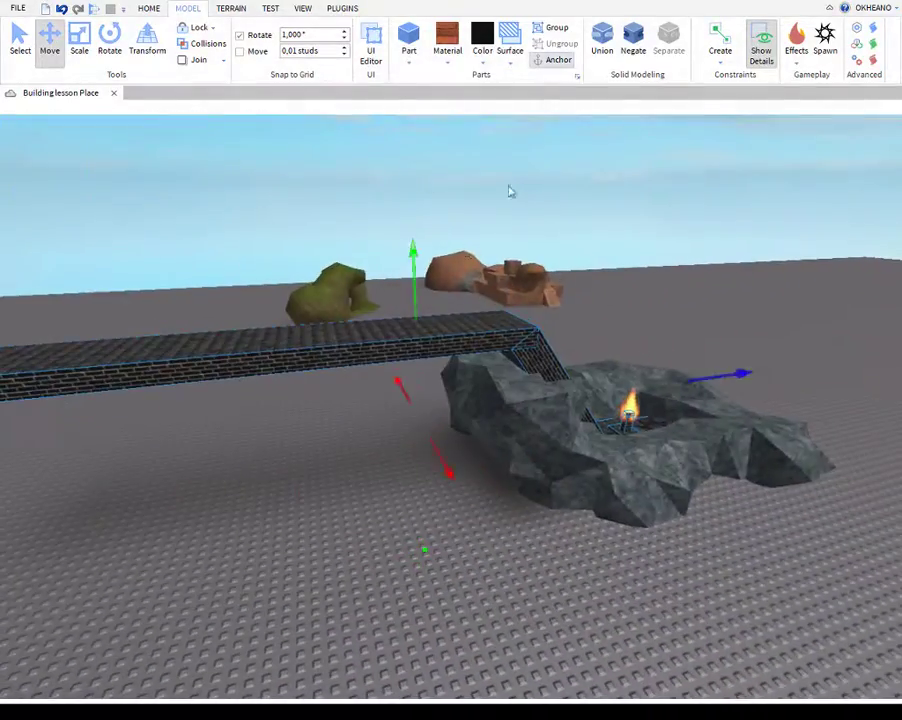
- Start a play test from the spawn in the pit and walk the character across the baseplate
scroll(463, 352, "down", 2)
scroll(463, 352, "up", 2)
scroll(463, 380, "down", 2)
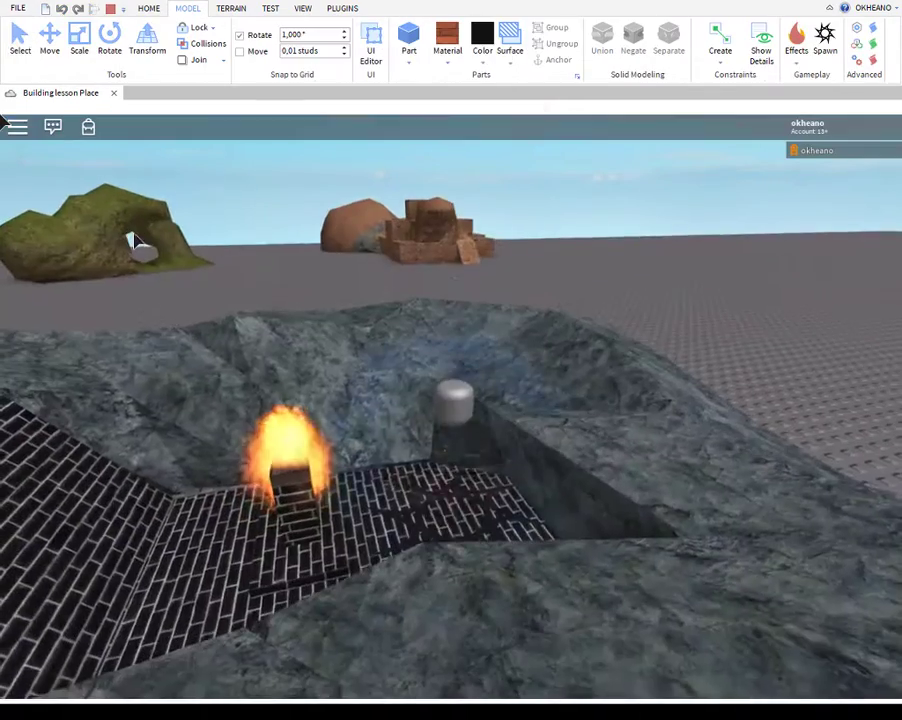
right_click_drag(135, 241, 463, 354)
key("w")
key("s")
key("w")
key("s")
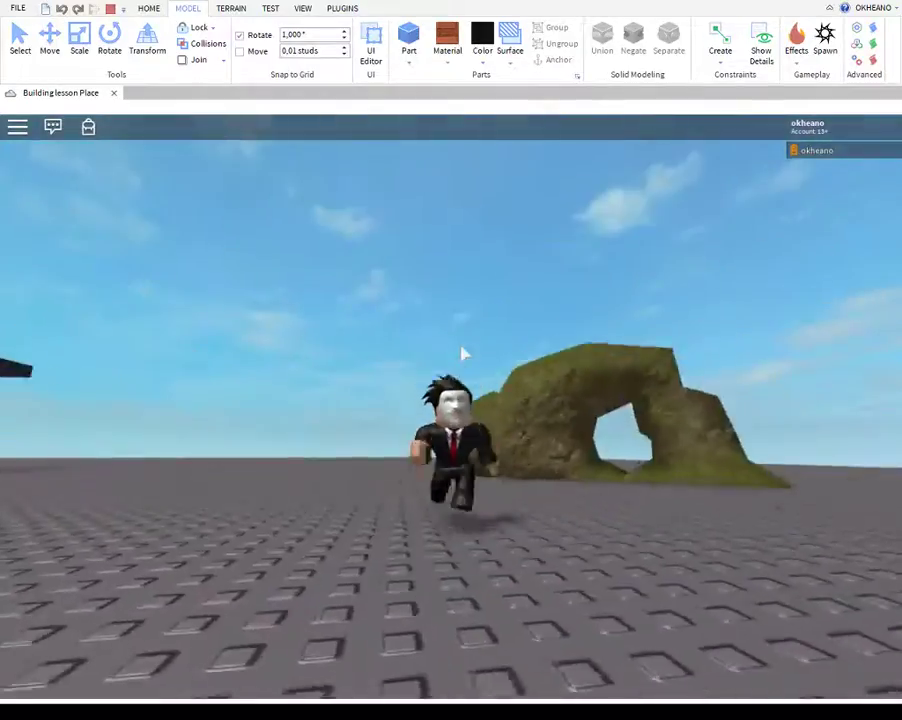
key("d")
key("w")
- Run and jump the character back to the rock pit and its fire, and end the play test
right_click_drag(560, 466, 485, 390)
key("w")
key("space")
key("space")
key("a")
key("w")
key("w")
key("space")
key("space")
key("w")
key("space")
key("space")
key("w")
key("space")
key("space")
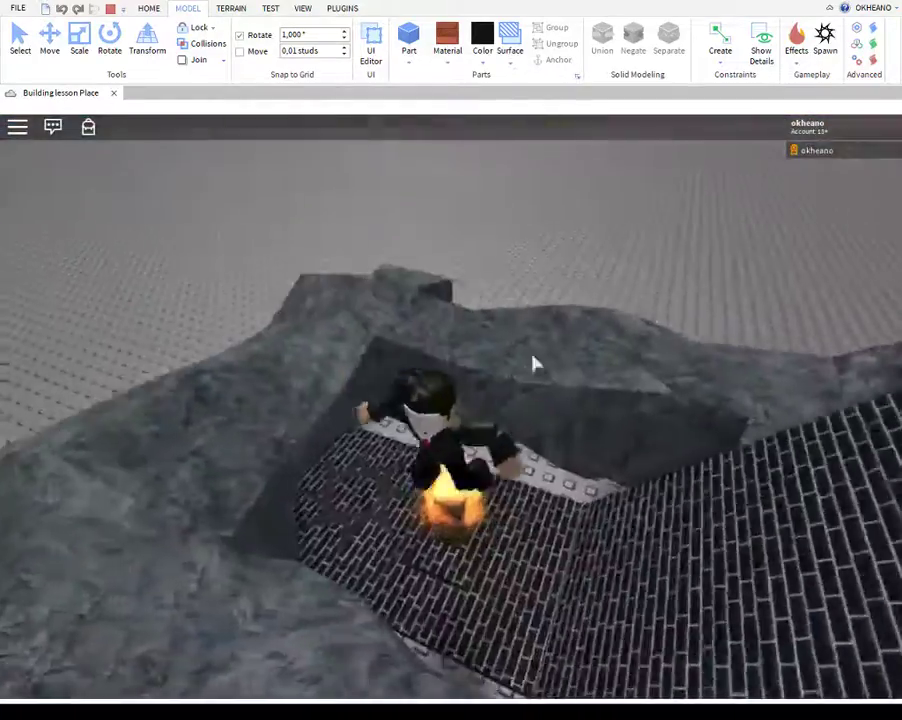
key("a")
left_click(111, 9)
- Insert a new black brick block on the empty baseplate in front of the rock pit
left_click(50, 42)
left_click(604, 336)
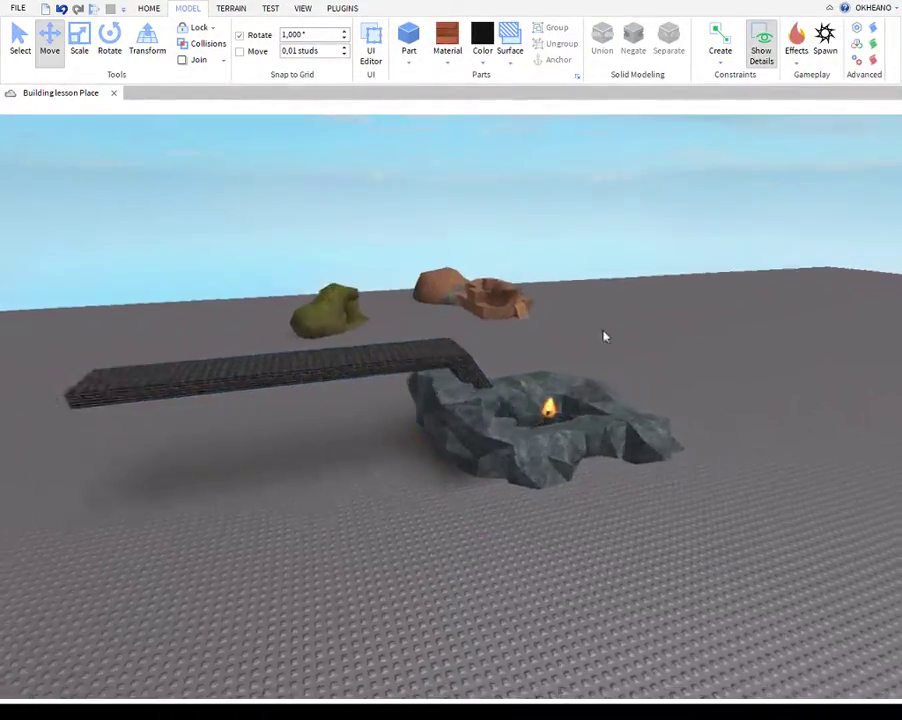
scroll(563, 369, "up", 5)
right_click_drag(604, 336, 565, 369)
scroll(563, 369, "down", 4)
scroll(565, 369, "up", 3)
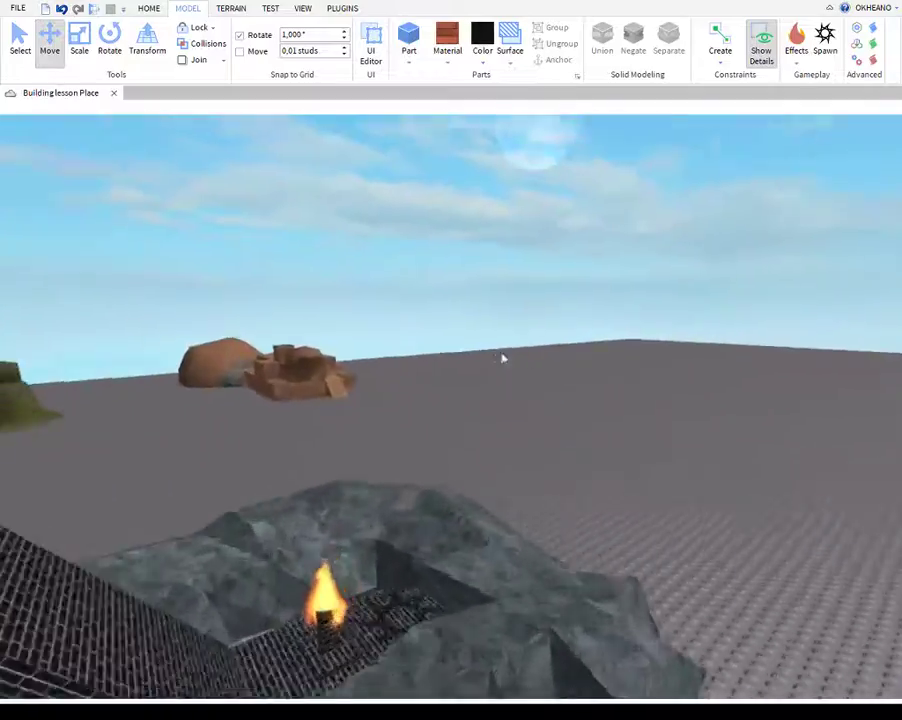
right_click_drag(505, 357, 505, 357)
key("w")
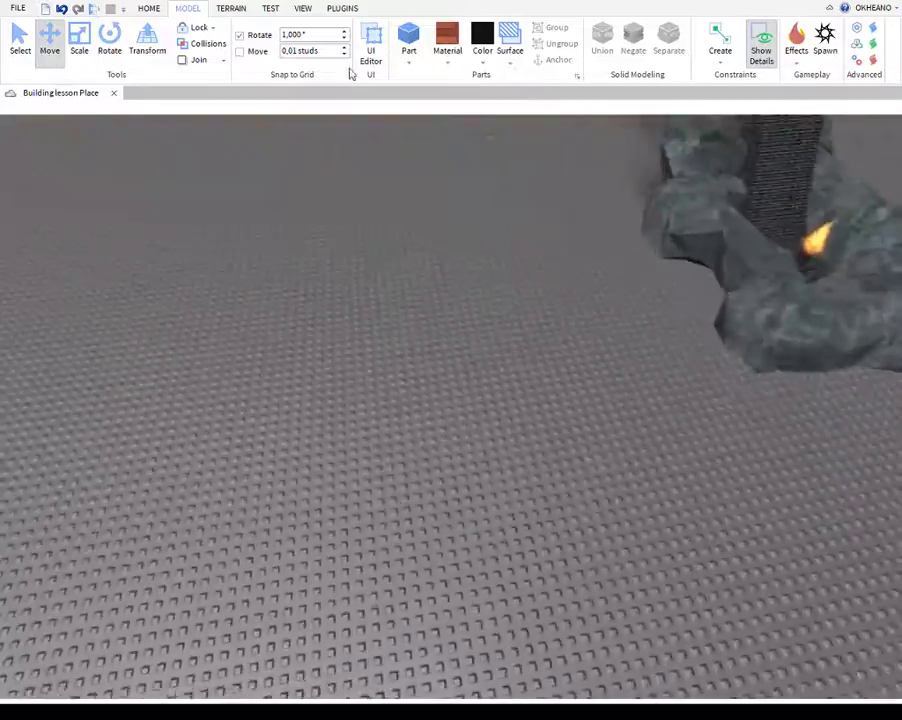
left_click(409, 38)
scroll(308, 366, "up", 5)
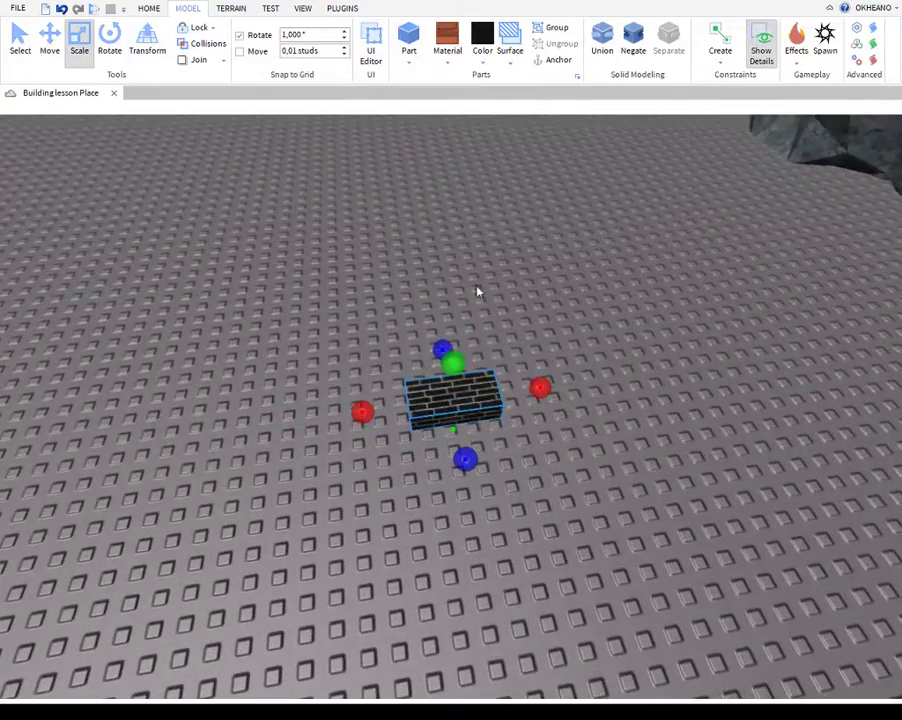
scroll(376, 203, "down", 3)
- Scale the new brick block into a long strip and widen it into a large rectangular floor
left_click_drag(437, 343, 344, 149)
key("w")
right_click_drag(399, 336, 398, 335)
key("s")
right_click_drag(520, 450, 513, 440)
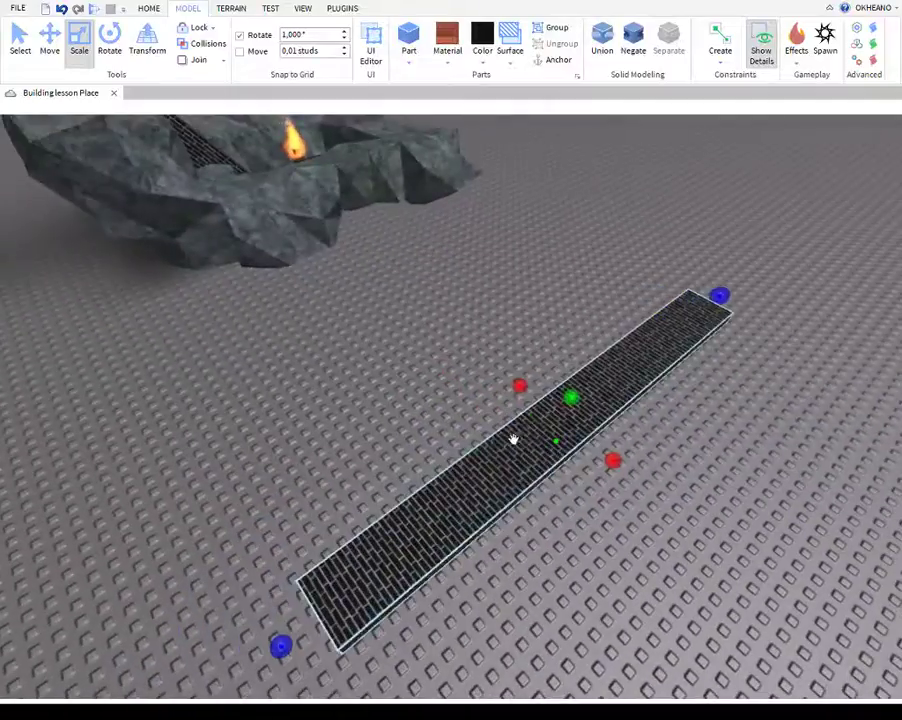
left_click_drag(615, 460, 674, 613)
right_click_drag(540, 465, 540, 464)
key("w")
key("s")
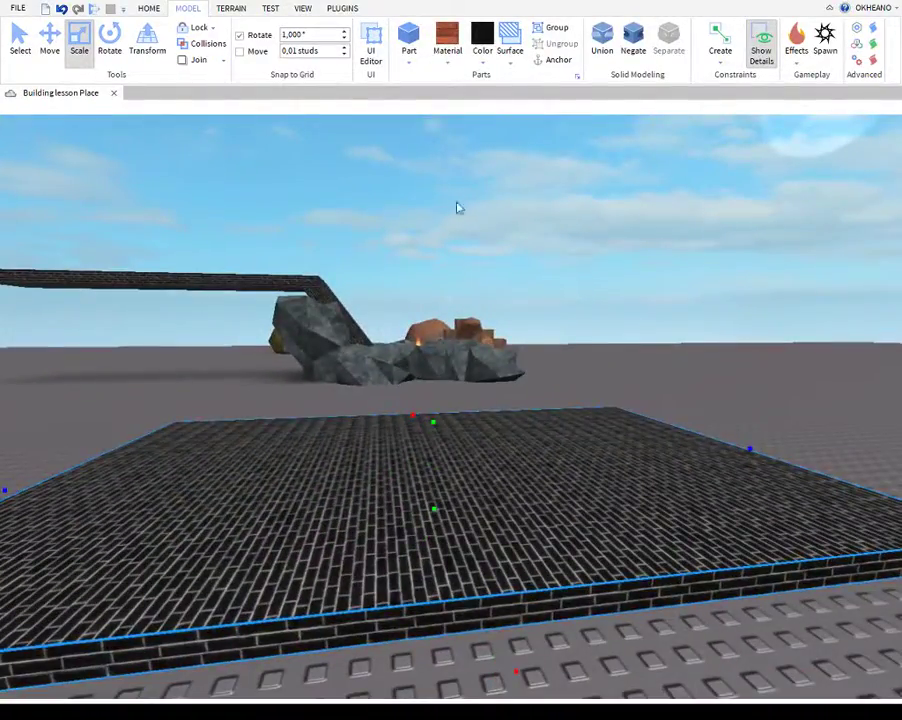
- Narrow a copy of the floor to a strip along one long edge and raise it into a tall wall
key("s")
left_click_drag(409, 415, 459, 530)
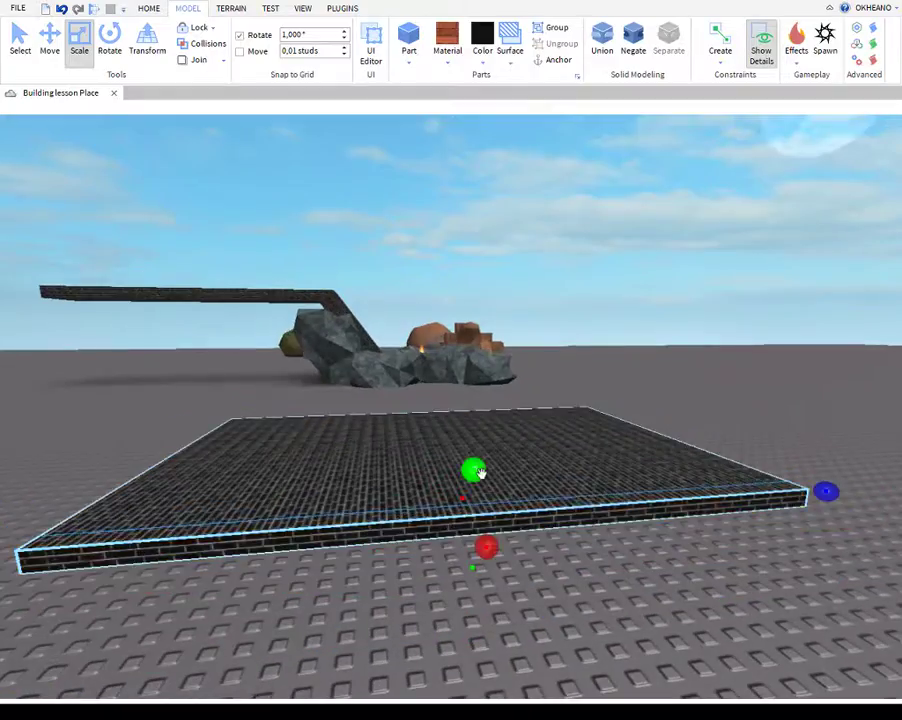
key("s")
left_click_drag(480, 473, 458, 150)
key("w")
right_click_drag(378, 243, 443, 297)
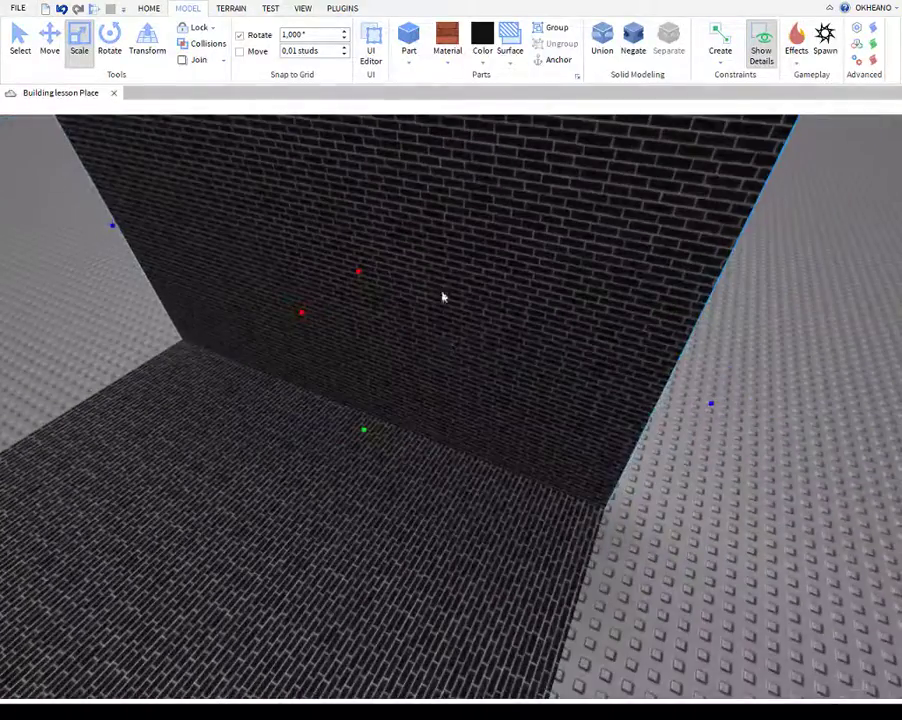
- Duplicate the tall brick wall and move the copy to the floor's opposite long edge
left_click(61, 52)
key("s")
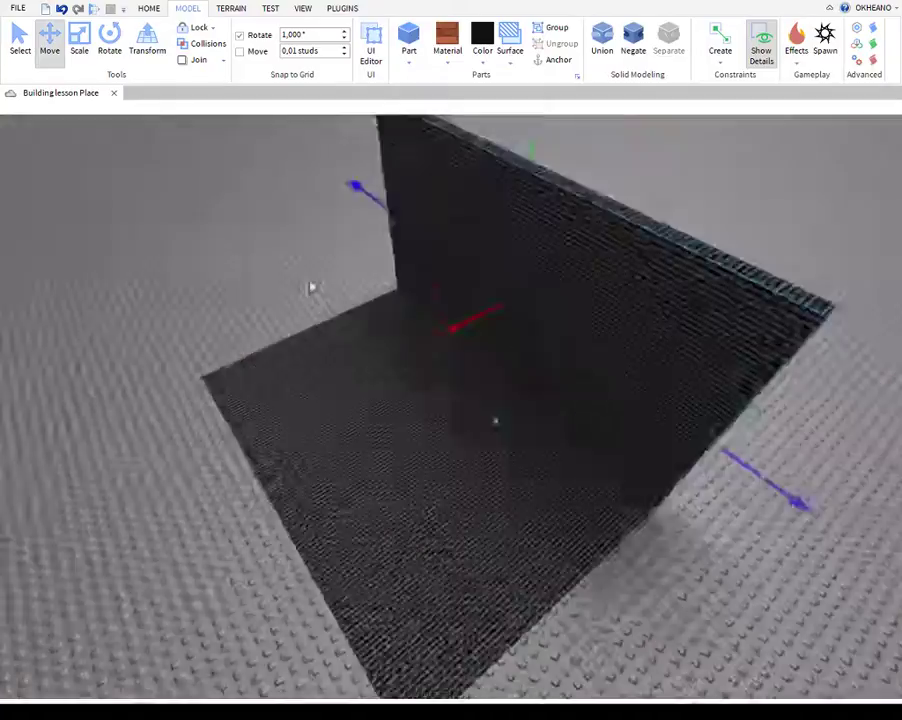
key("ctrl+d")
key("w")
left_click_drag(457, 350, 174, 458)
key("s")
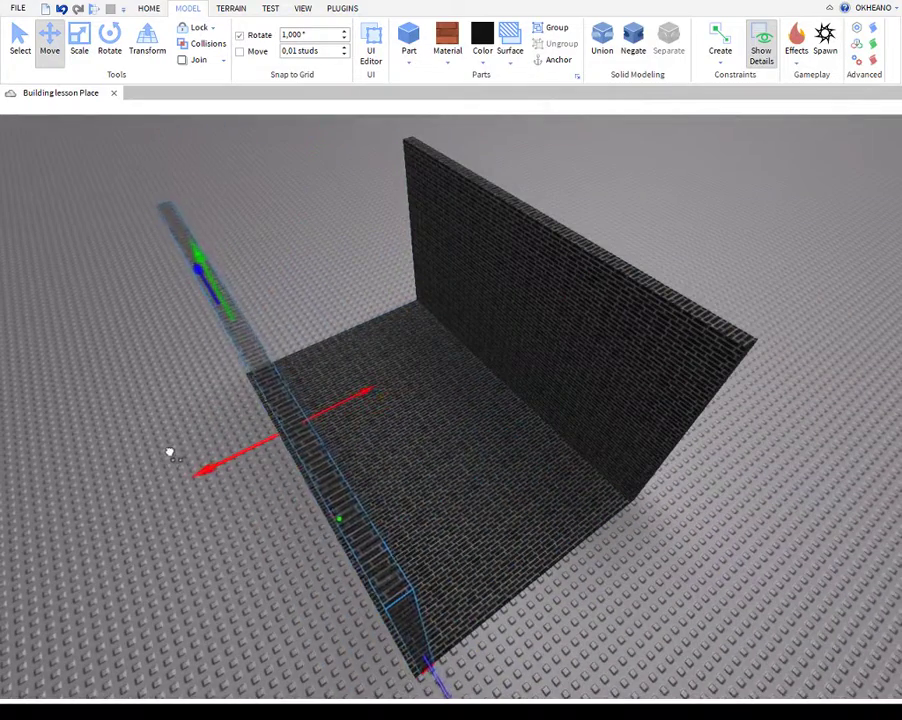
key("w")
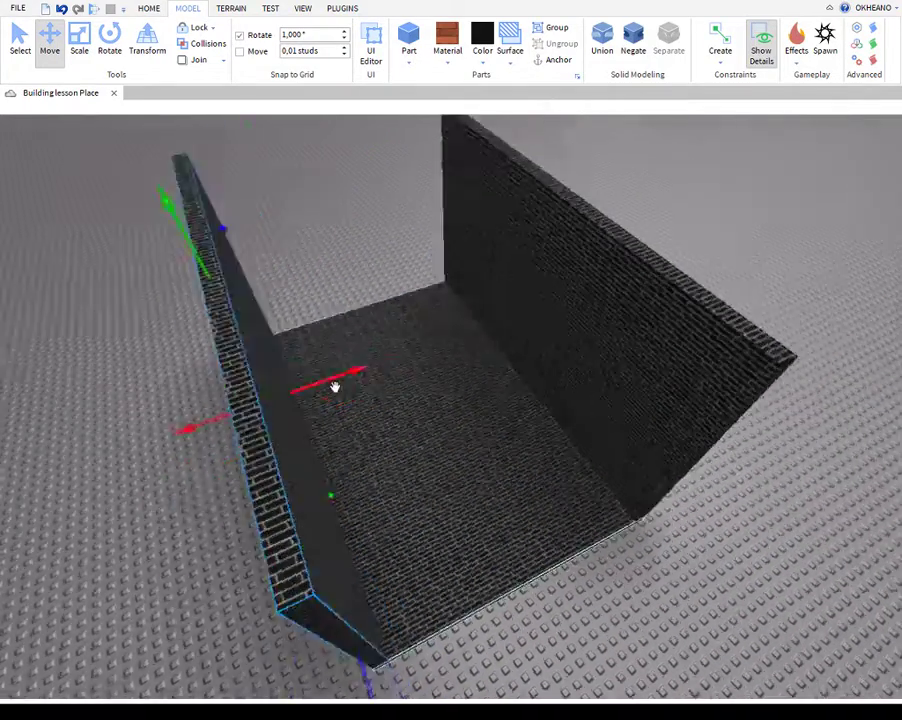
- Shorten a copy of the side wall to its corner and stretch it across the floor's open end as an end wall
right_click_drag(336, 388, 333, 386)
left_click(79, 45)
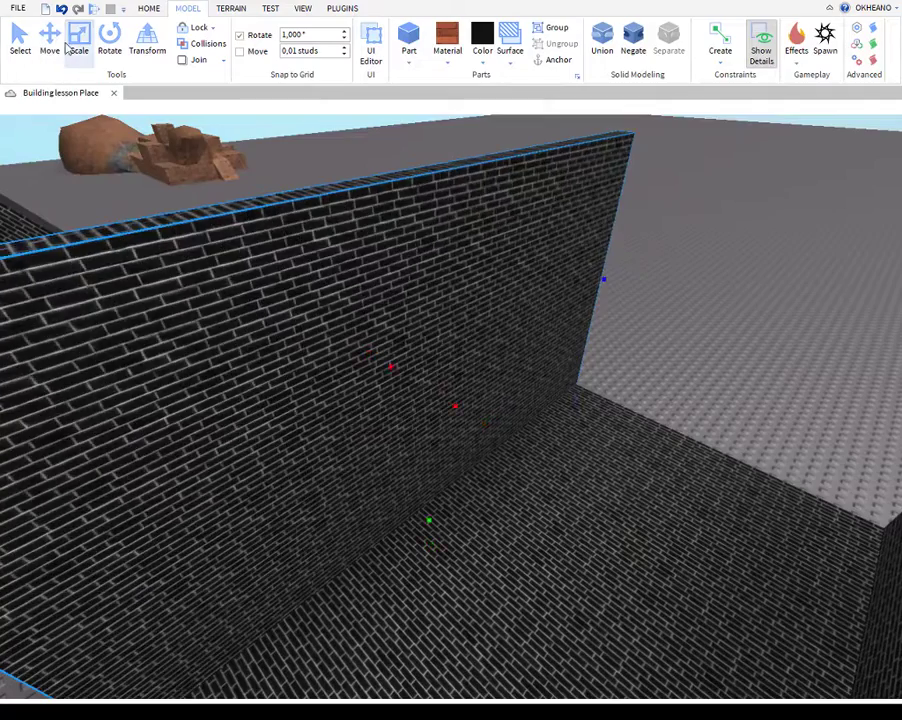
key("s")
key("w")
key("d")
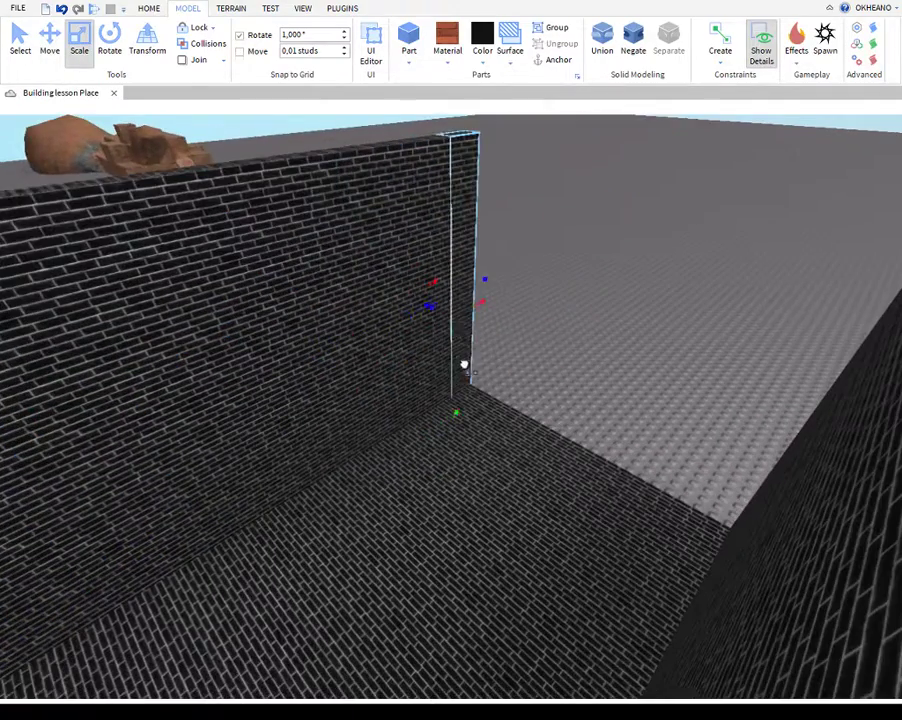
left_click_drag(487, 297, 566, 452)
key("s")
key("d")
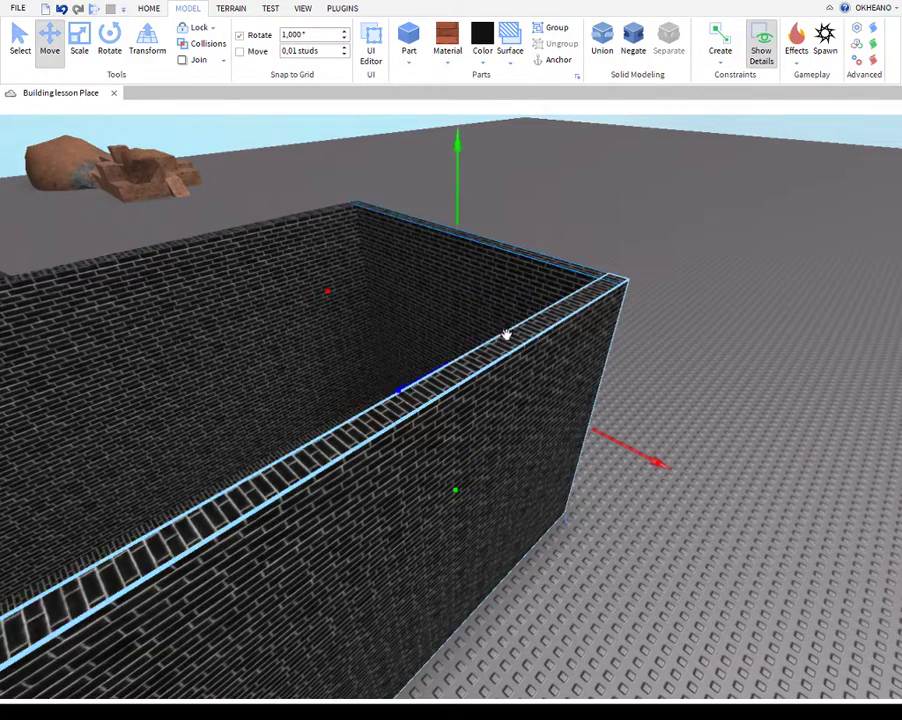
- Move a copy of the end wall to the opposite open end to enclose the brick room
key("s")
key("a")
left_click_drag(511, 330, 366, 441)
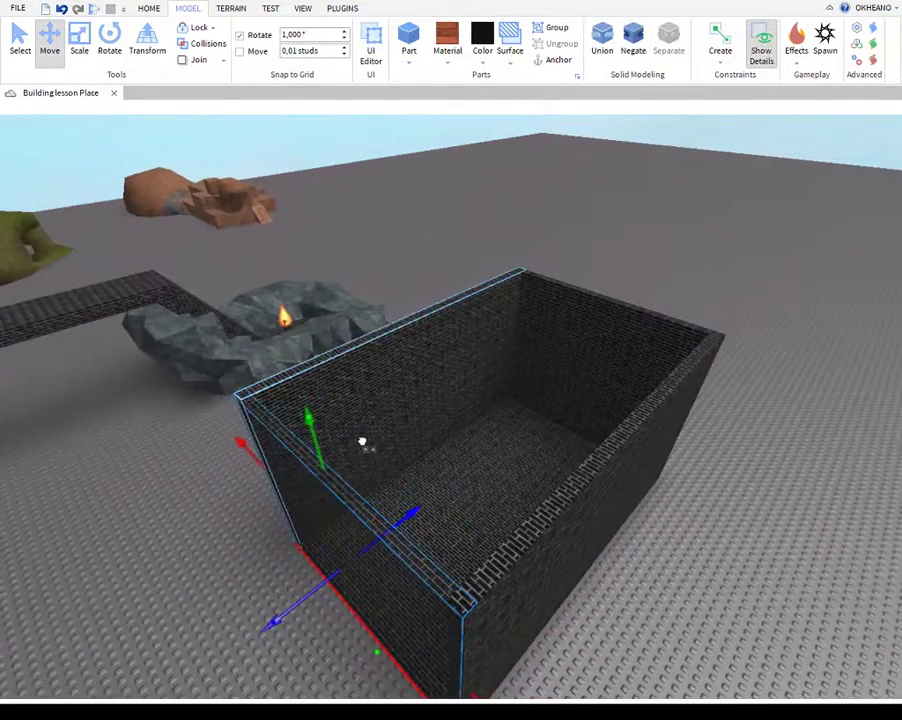
key("w")
right_click_drag(439, 369, 409, 375)
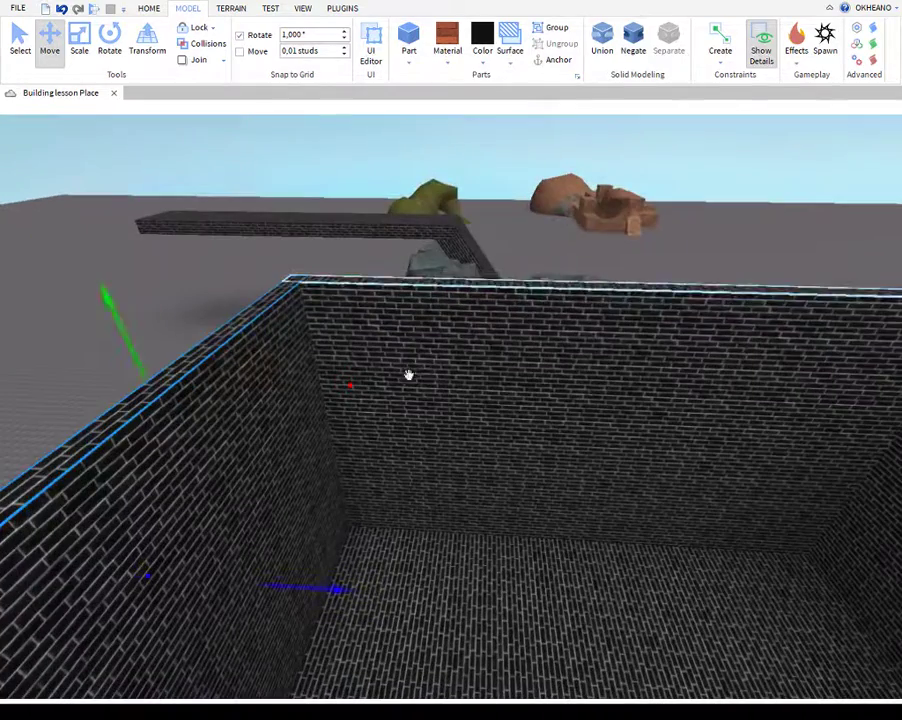
- Scale a brick copy from the end wall across the top of the room to form a roof
left_click(79, 42)
key("s")
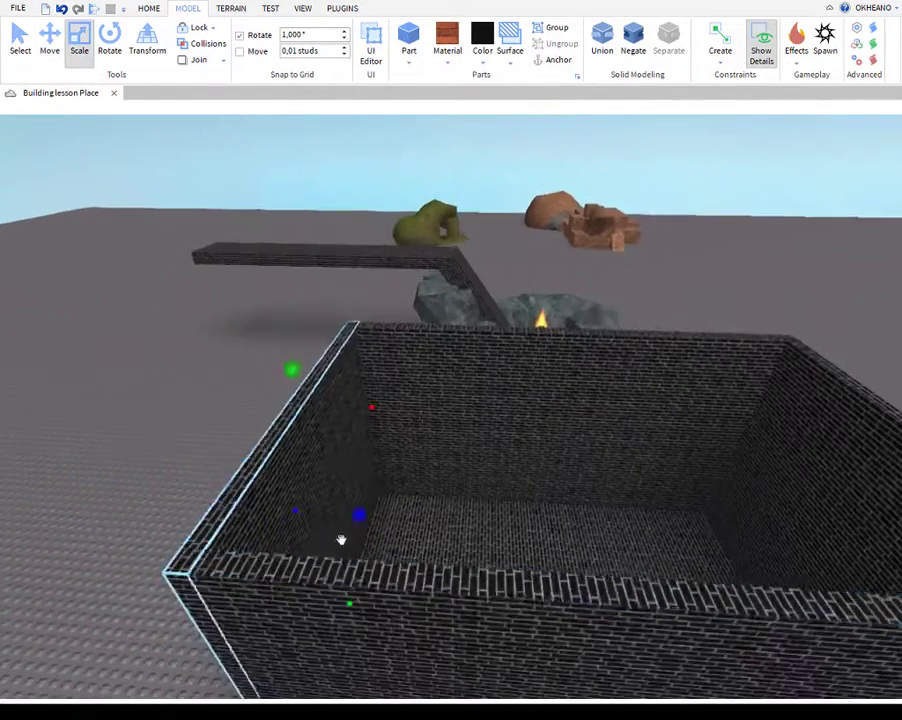
key("d")
left_click_drag(338, 399, 576, 470)
left_click(583, 476)
key("w")
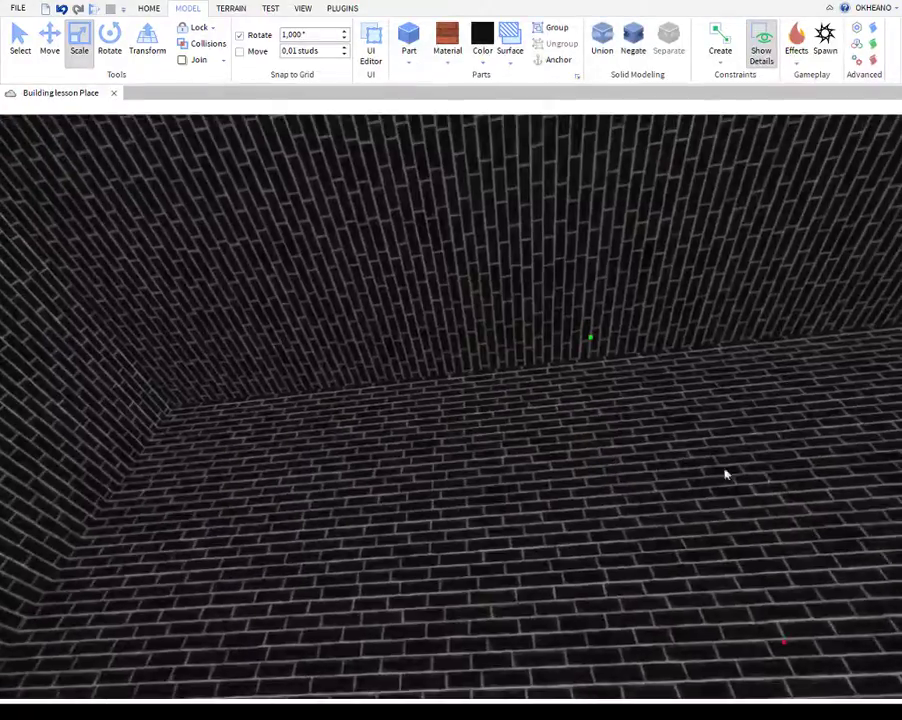
- Stretch one long brick side wall lengthwise so it extends past the room's corners
right_click_drag(530, 448, 530, 448)
key("w")
left_click(502, 402)
key("s")
right_click_drag(502, 402, 511, 366)
key("w")
key("s")
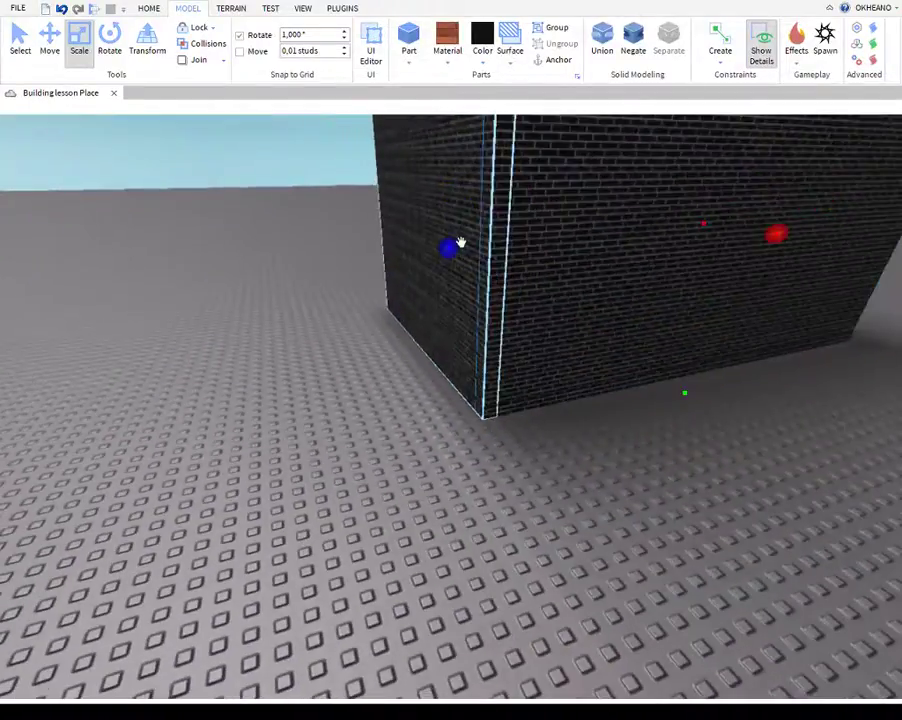
left_click_drag(453, 247, 398, 256)
key("d")
right_click_drag(398, 256, 588, 286)
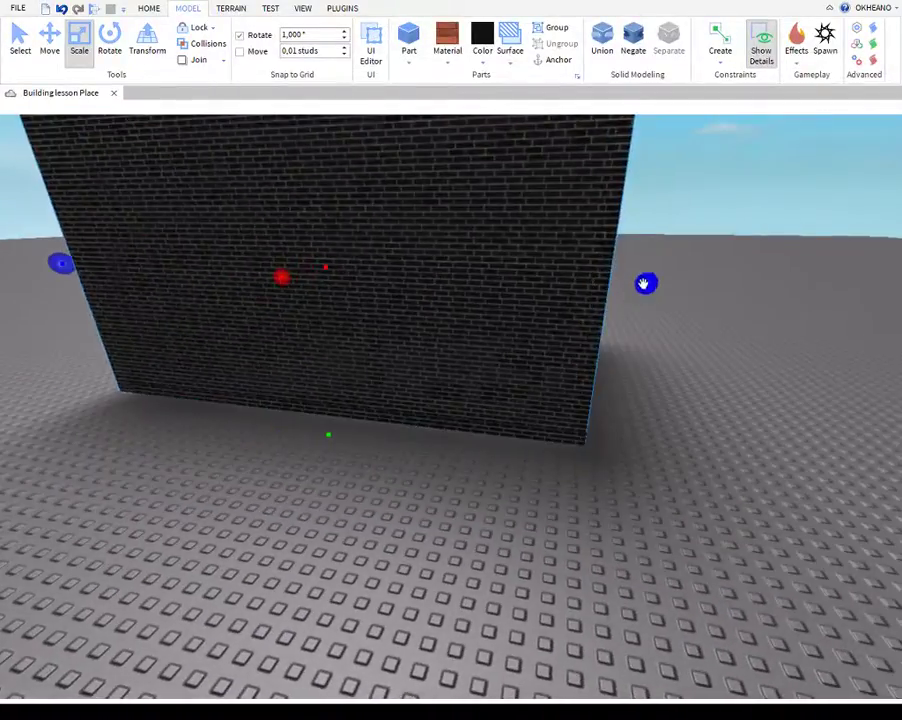
key("d")
right_click_drag(645, 284, 694, 380)
- Stretch the adjoining brick end wall sideways so it extends slightly beyond the side wall
left_click(694, 380)
key("s")
left_click_drag(435, 386, 415, 389)
key("d")
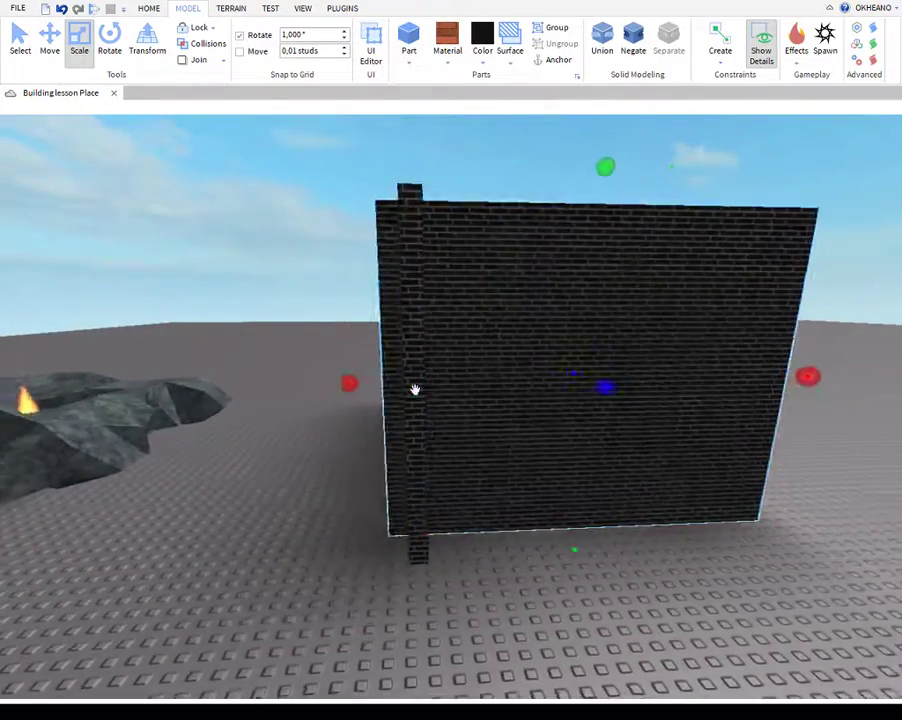
key("d")
key("d")
- Stretch the opposite long side wall lengthwise so it extends past the room's corners
right_click_drag(529, 387, 507, 389)
left_click(507, 389)
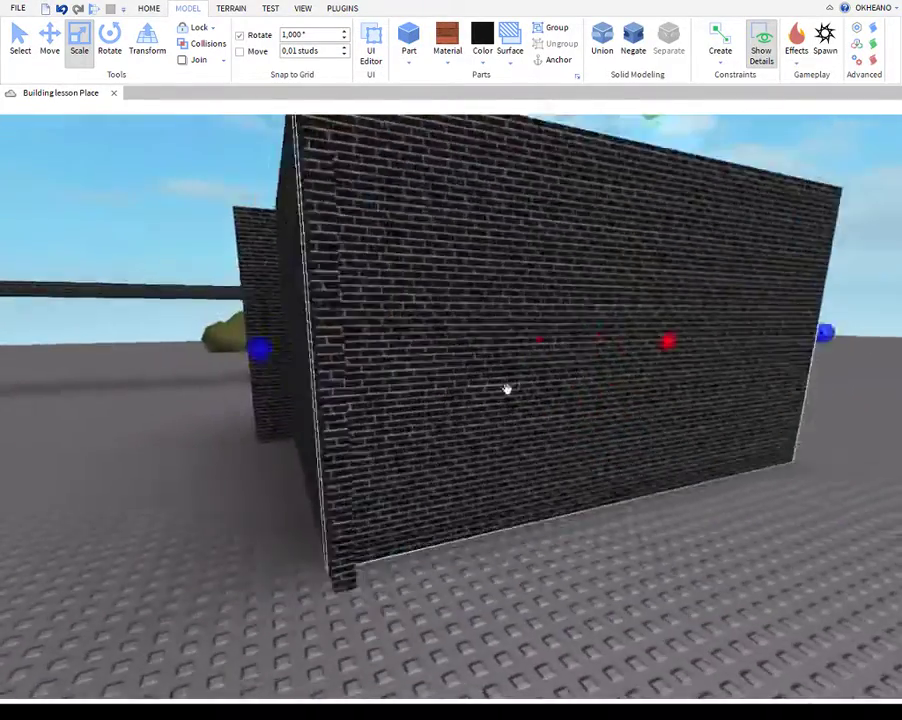
key("s")
left_click_drag(325, 374, 294, 376)
key("d")
right_click_drag(445, 376, 430, 378)
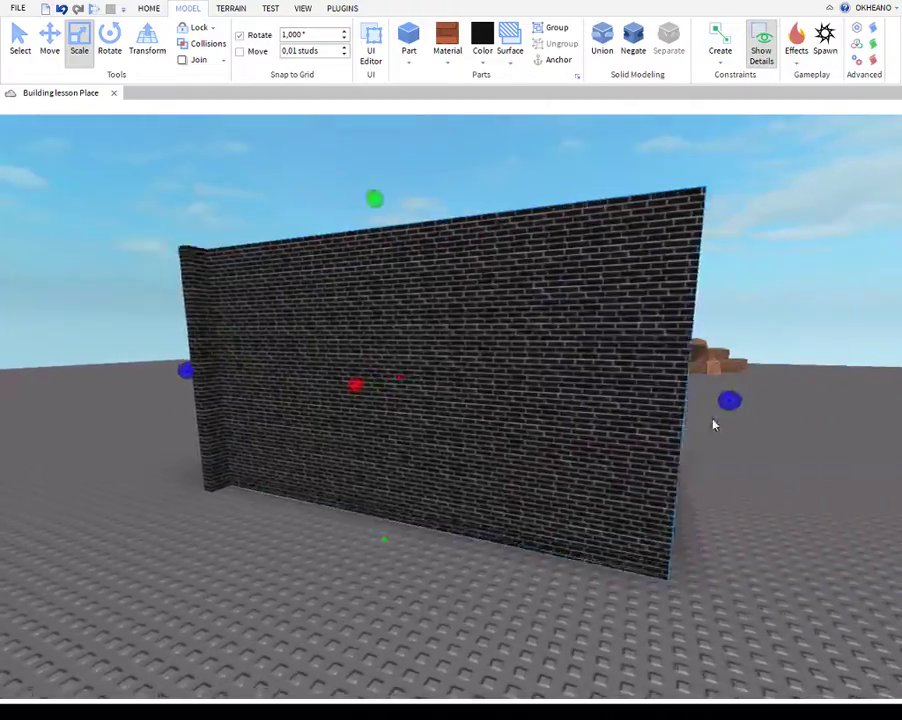
key("d")
right_click_drag(672, 399, 501, 437)
key("d")
- Adjust the width of the other brick end wall where it meets the side walls
left_click(501, 437)
key("s")
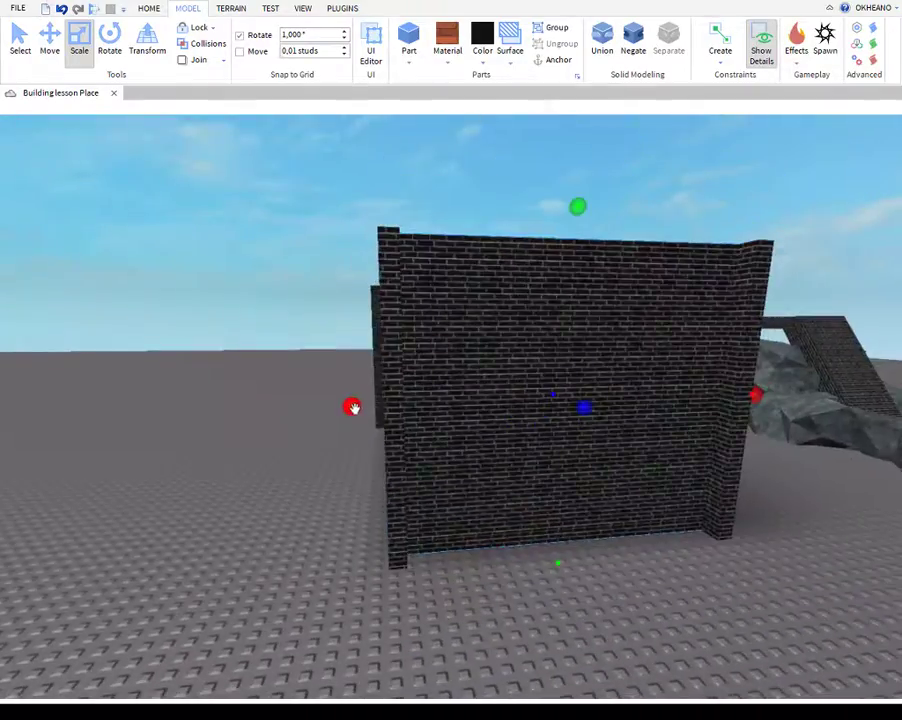
left_click_drag(352, 409, 368, 408)
key("d")
left_click_drag(556, 397, 567, 399)
- Scale the roof slab strongly upward into a tall, thick brick block above the room
key("w")
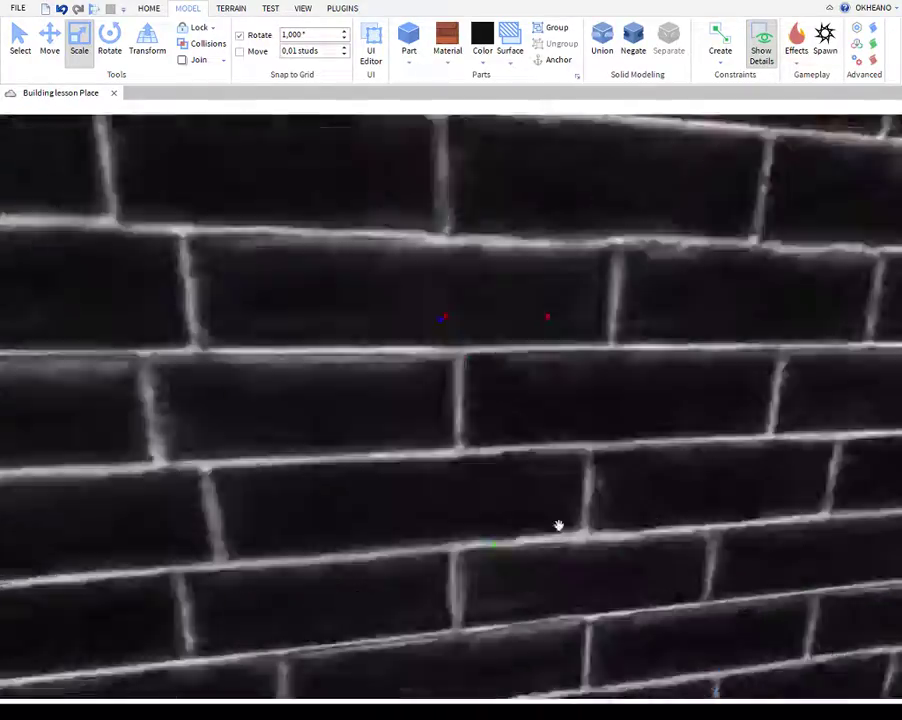
right_click_drag(558, 525, 427, 247)
key("s")
key("w")
left_click(465, 411)
key("s")
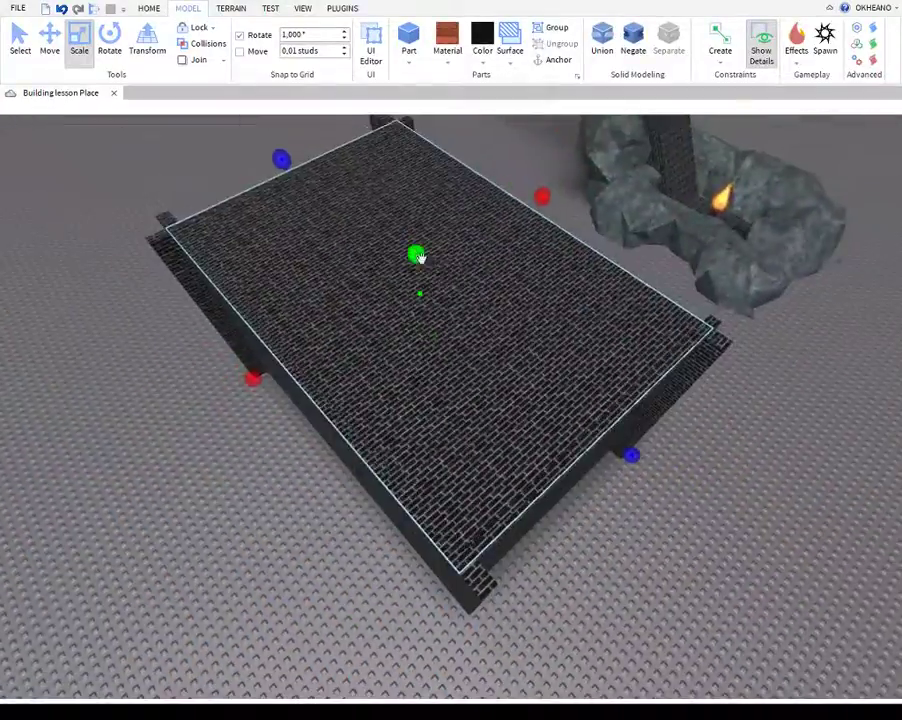
left_click_drag(421, 258, 425, 213)
key("w")
key("w")
right_click_drag(427, 329, 427, 329)
key("s")
key("s")
left_click_drag(441, 356, 413, 89)
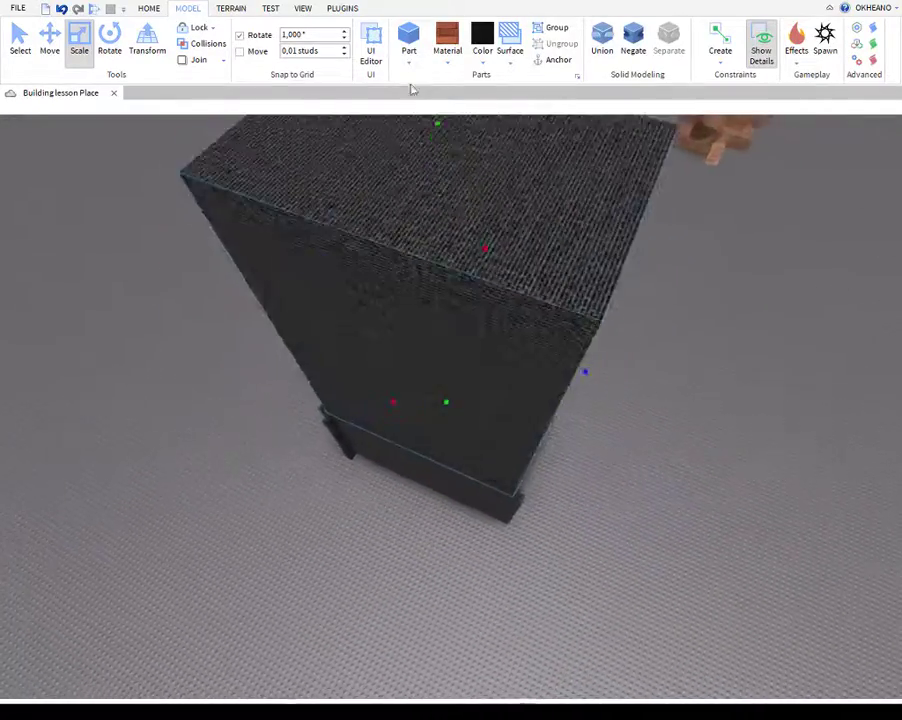
- Widen the tall roof block so it overhangs the long side walls
left_click(684, 491)
key("w")
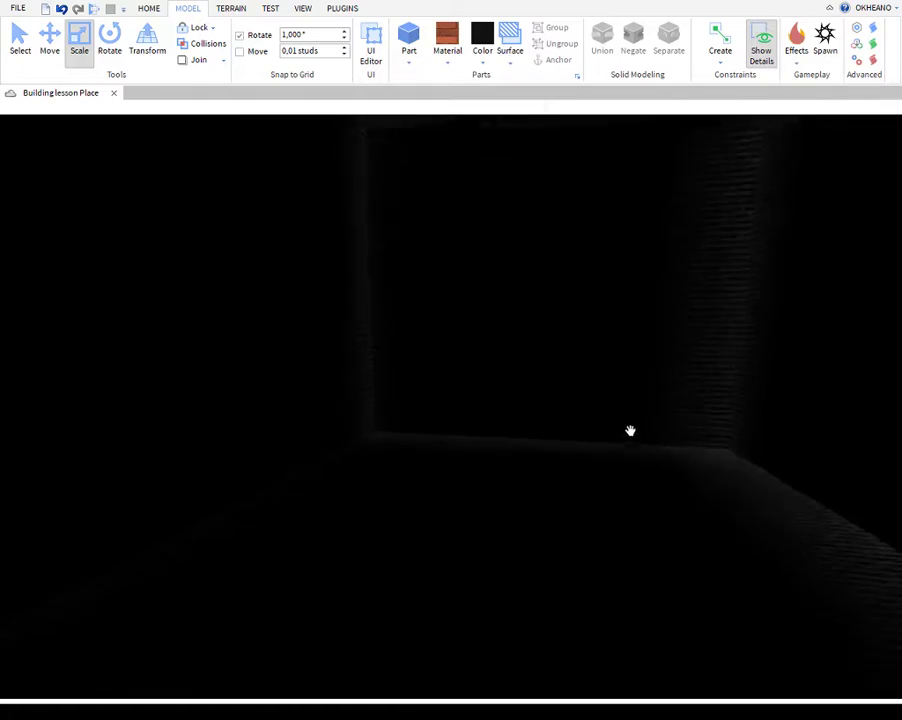
key("s")
mouse_move(612, 475)
right_mouse_down()
mouse_move(612, 453)
mouse_move(606, 473)
right_mouse_up()
left_click(612, 453)
key("s")
left_click(435, 409)
left_click_drag(564, 154, 587, 160)
right_click_drag(489, 284, 415, 298)
left_click_drag(425, 268, 406, 267)
- Lengthen the tall roof block so it overhangs both end walls
left_click_drag(600, 363, 621, 397)
key("w")
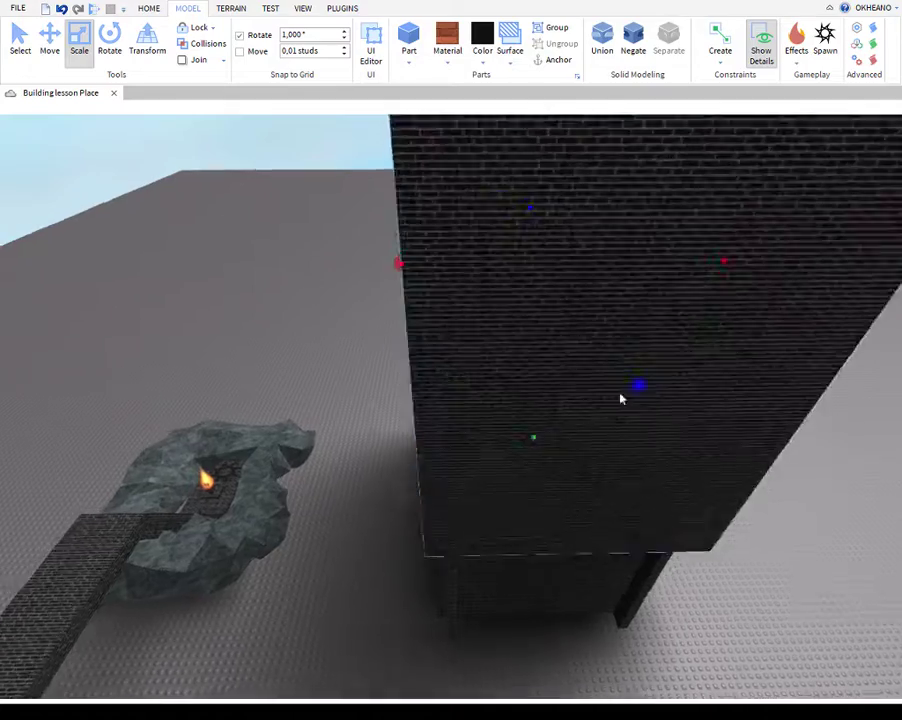
right_click_drag(499, 383, 499, 383)
key("s")
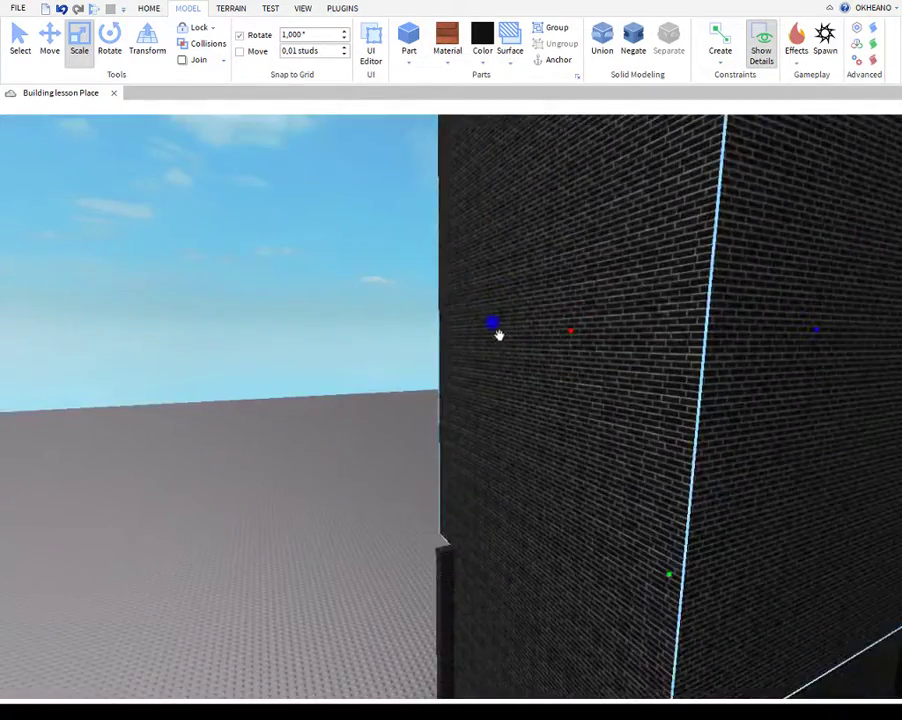
left_click_drag(493, 330, 477, 332)
- Move the spawn location out of the rock pit and toward the brick room
left_click(295, 441)
key("d")
key("w")
right_click_drag(467, 520, 456, 525)
key("s")
key("w")
left_click(485, 401)
key("s")
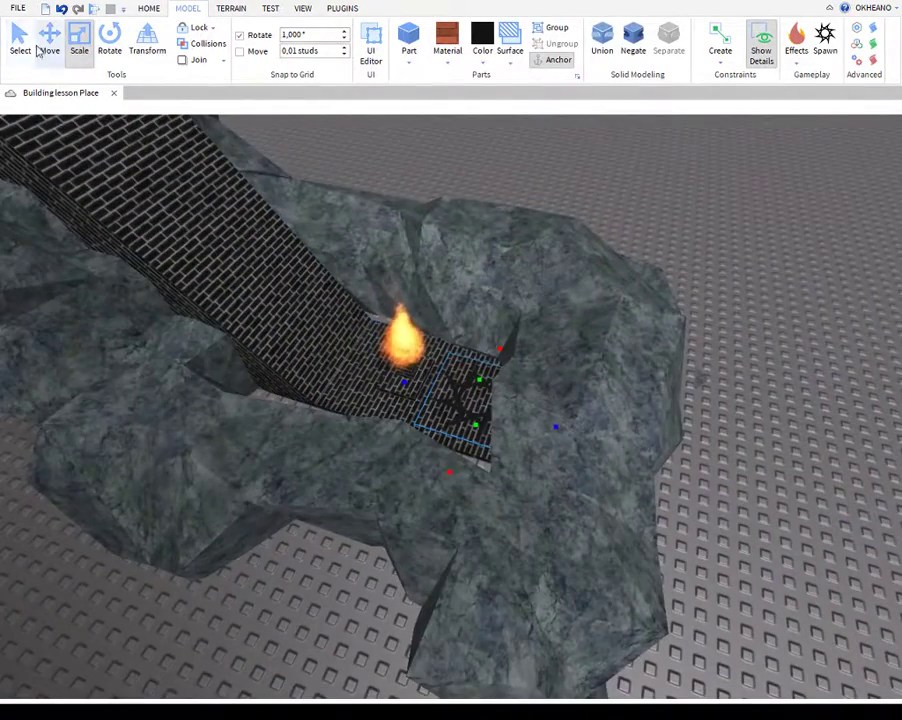
left_click_drag(513, 318, 485, 405)
right_click_drag(485, 405, 485, 405)
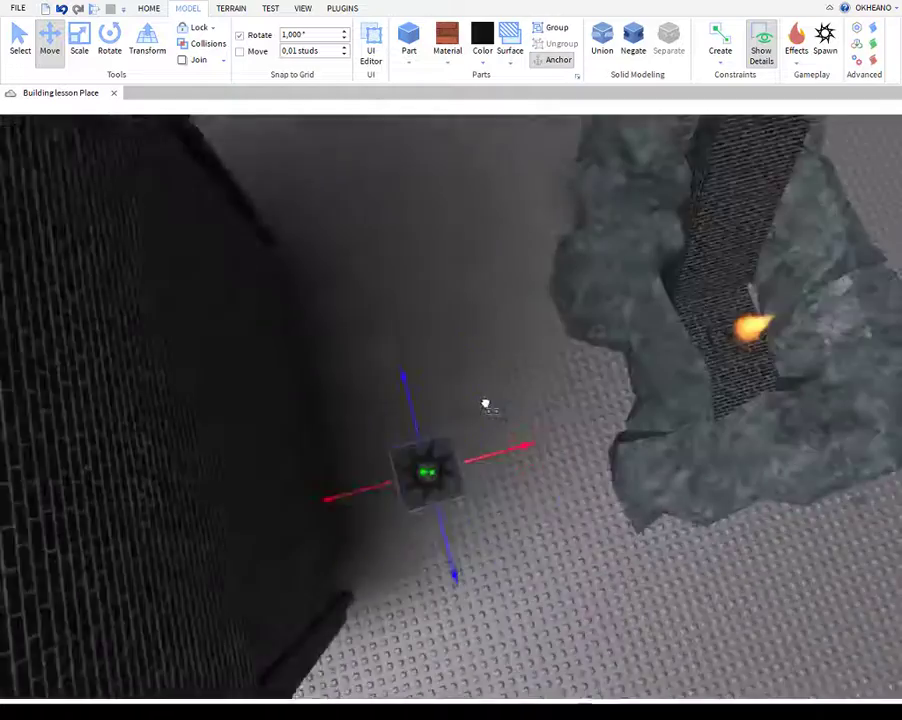
left_click_drag(485, 405, 477, 427)
key("a")
key("w")
right_click_drag(525, 405, 525, 405)
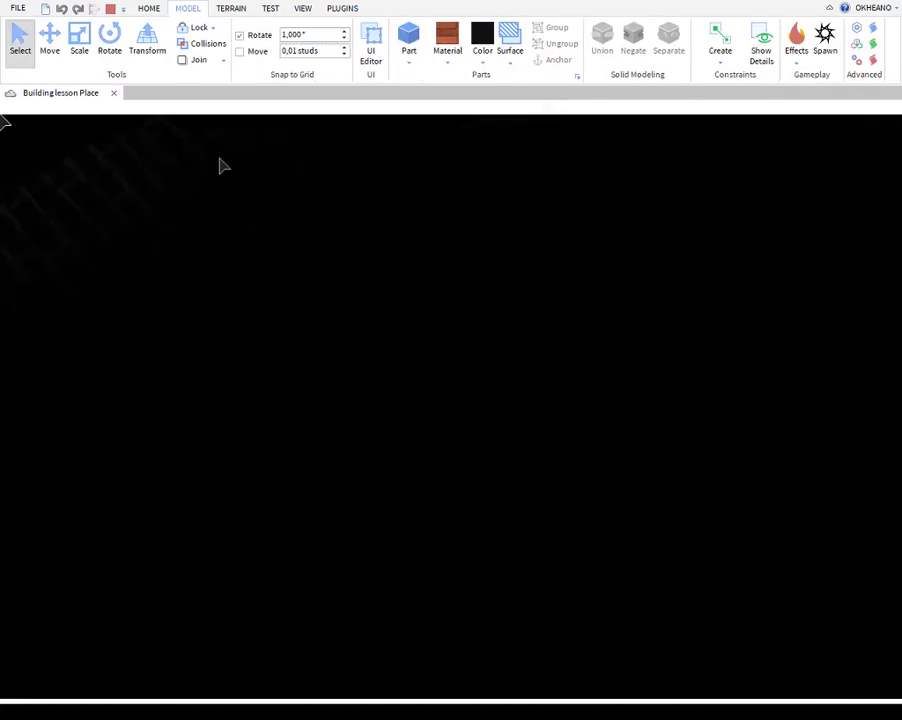
- Playtest the place to check where the character spawns, and stop the test
key("w")
right_click_drag(440, 368, 440, 368)
key("s")
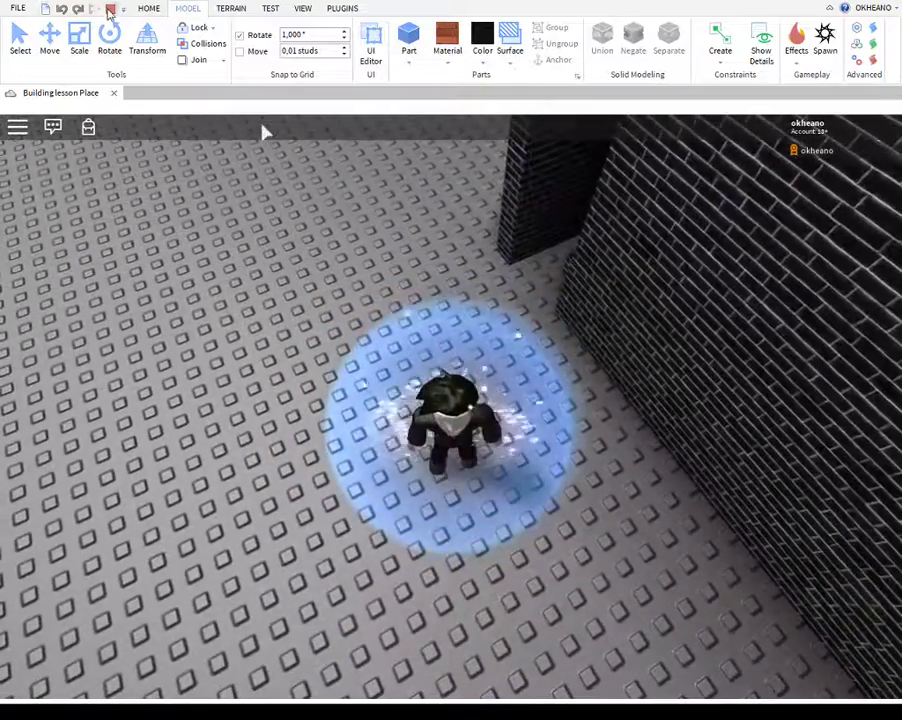
key("shift+F5")
- Reposition the spawn location inside the brick room and run a short playtest there
right_click_drag(575, 318, 654, 236)
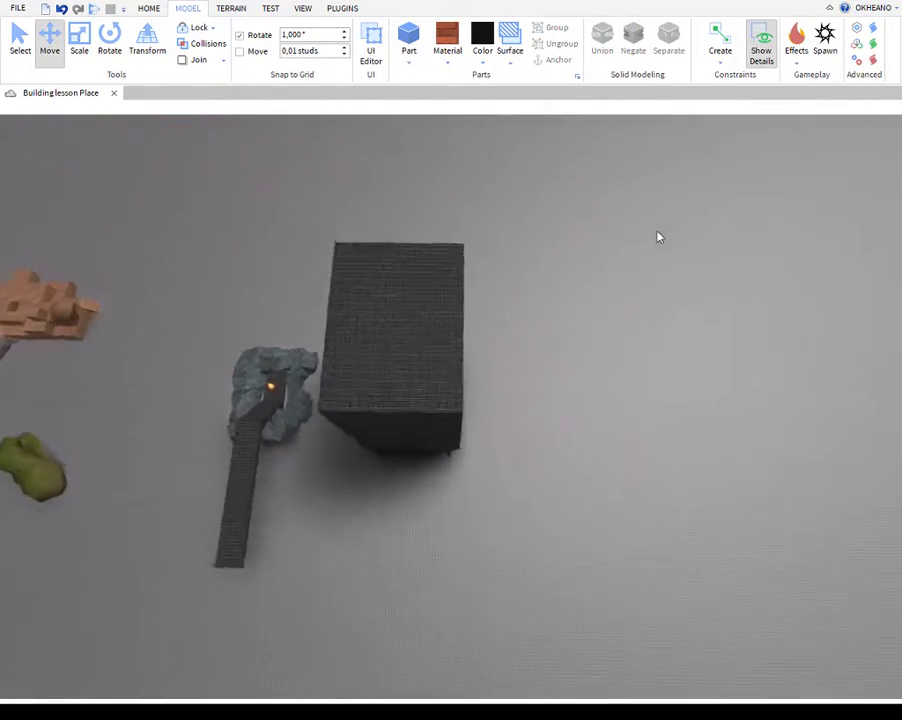
left_click_drag(654, 236, 353, 514)
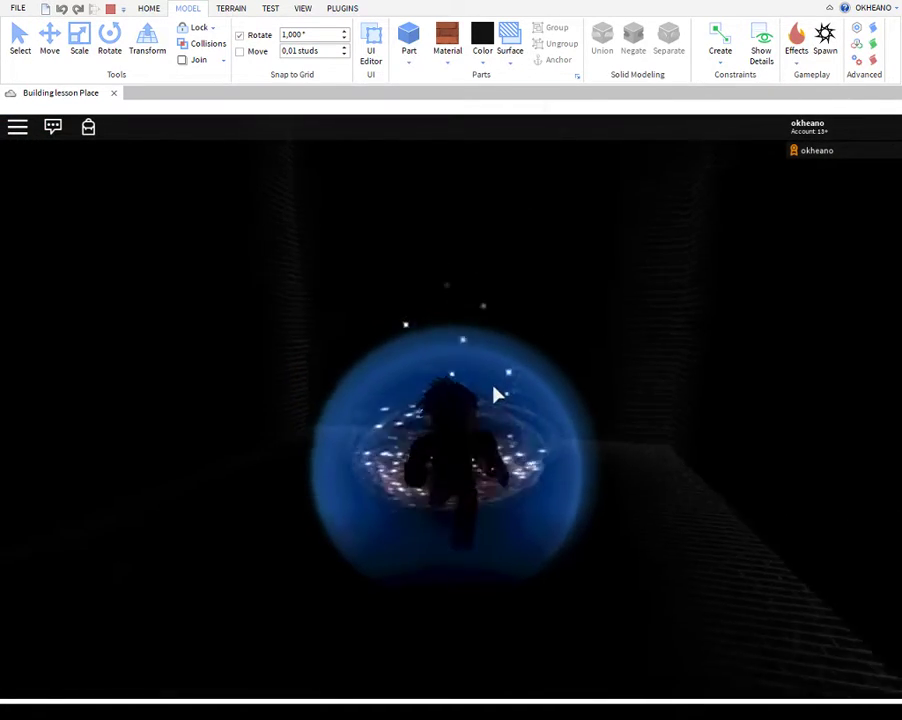
key("shift+F5")
- Add a block part inside the dark room and make it neon yellow
scroll(505, 290, "up", 10)
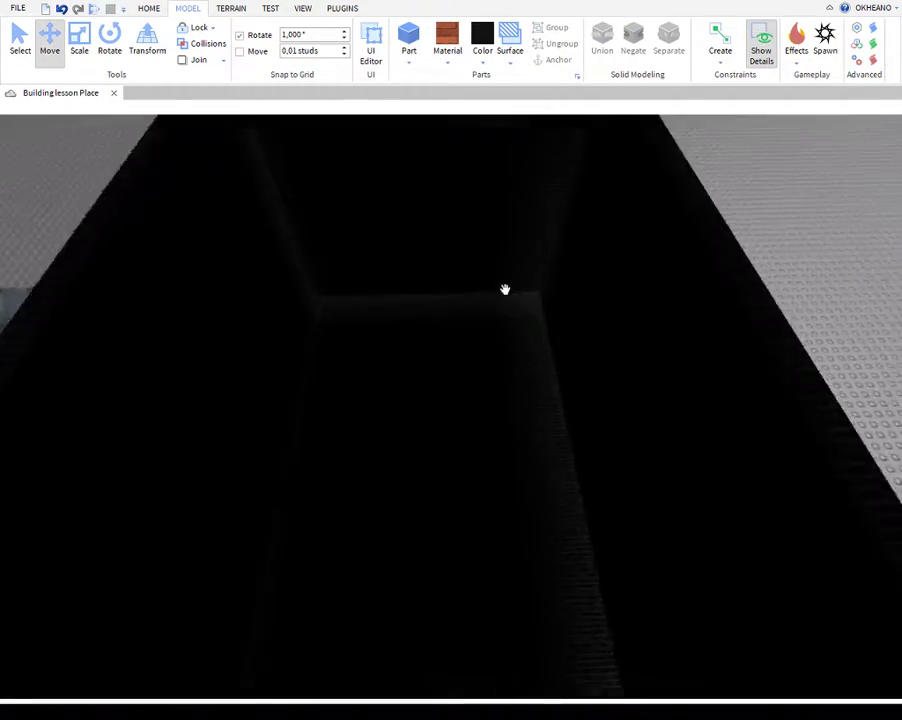
right_click_drag(505, 290, 503, 288)
right_click_drag(502, 416, 503, 416)
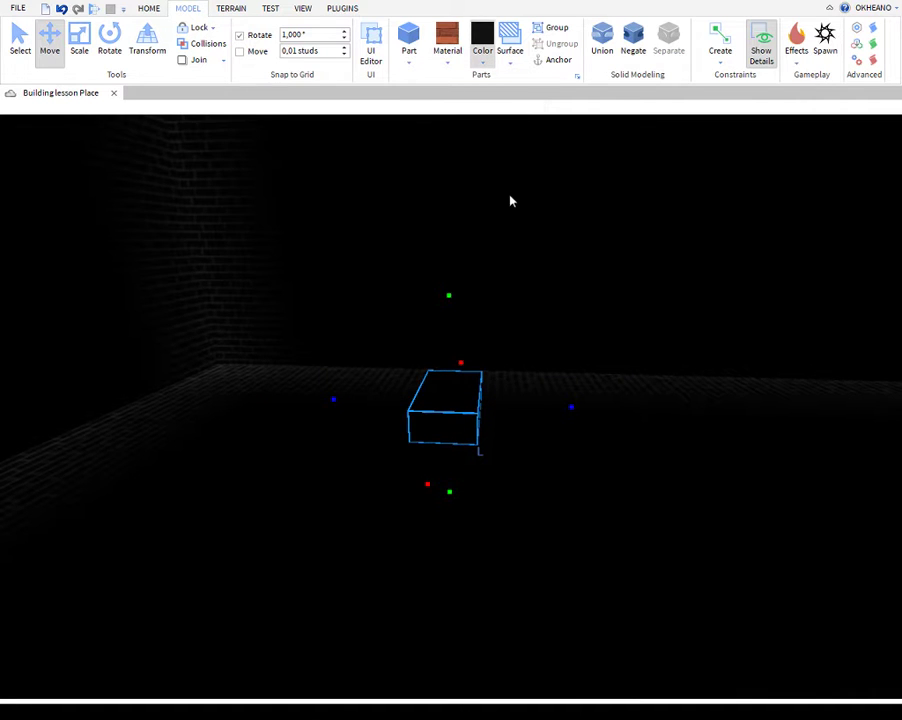
scroll(463, 173, "up", 2)
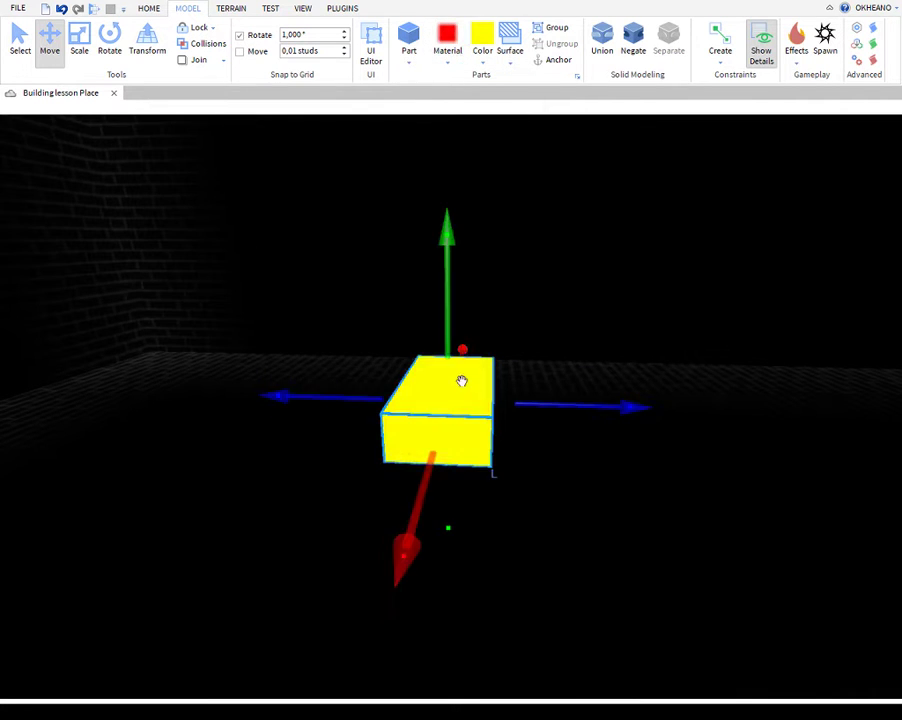
- Move the yellow block toward the room's side wall and anchor it
right_click_drag(461, 381, 483, 347)
scroll(483, 347, "down", 2)
left_click_drag(497, 425, 530, 401)
scroll(497, 396, "up", 1)
key("a")
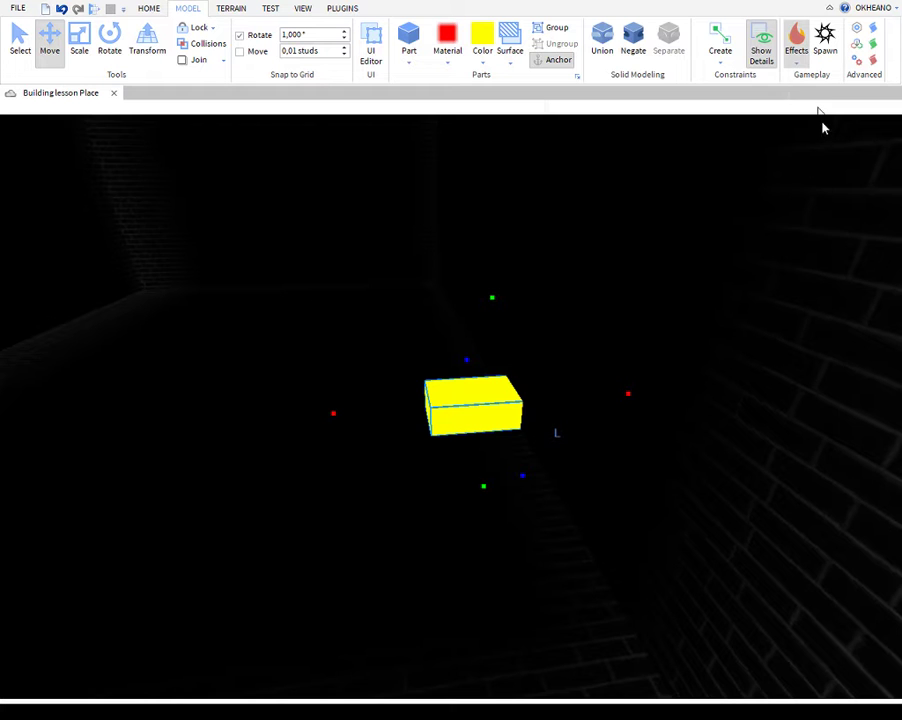
- Give the yellow block a light effect and place copies of it in the room's other three corners
key("a")
right_click_drag(453, 252, 453, 252)
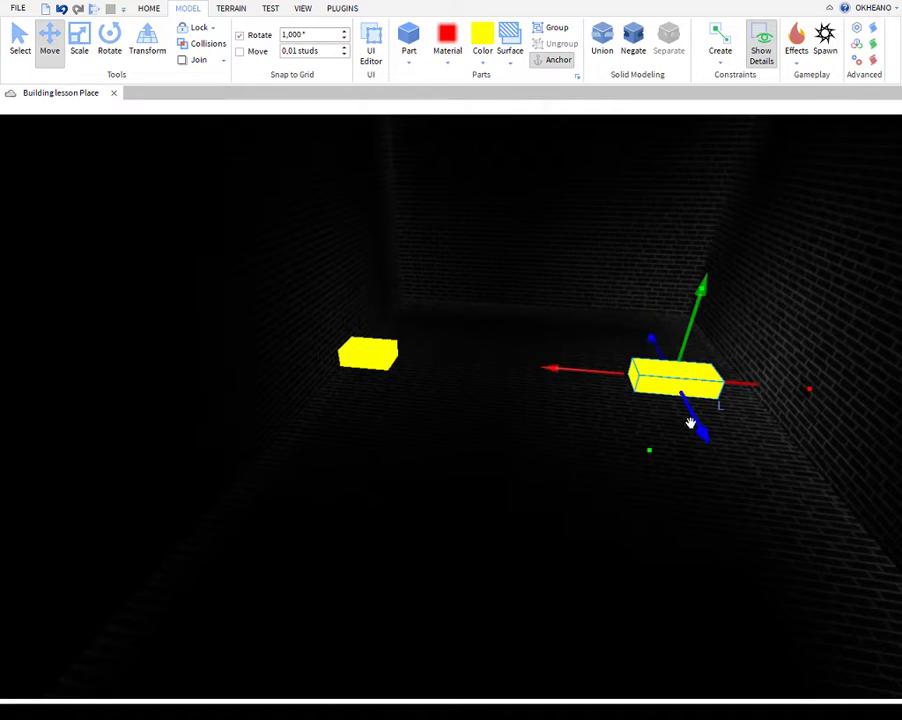
left_click_drag(690, 423, 632, 638)
right_click_drag(632, 638, 632, 638)
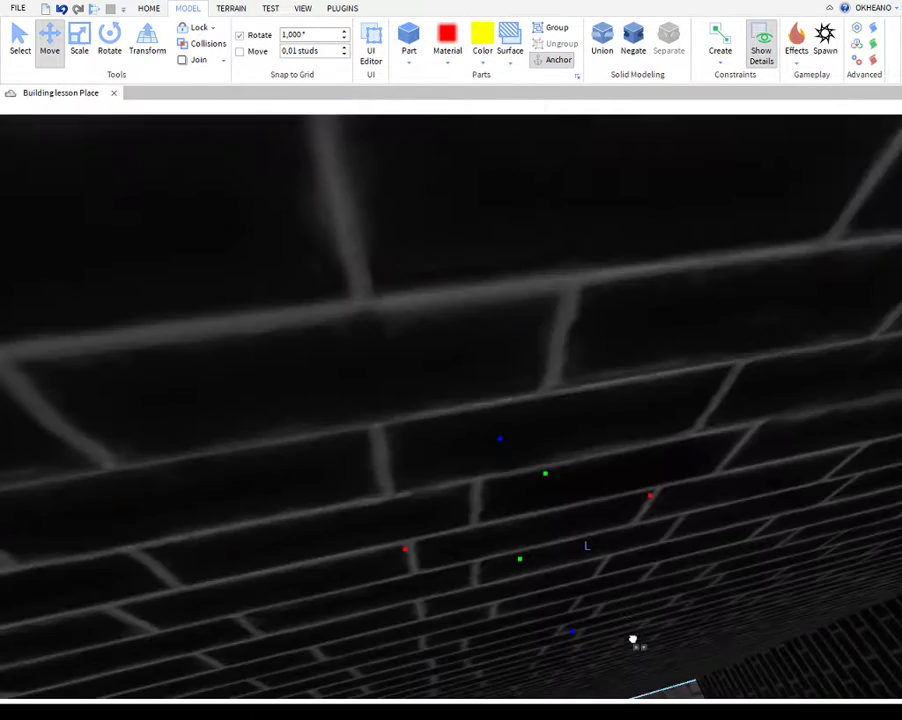
scroll(536, 503, "up", 4)
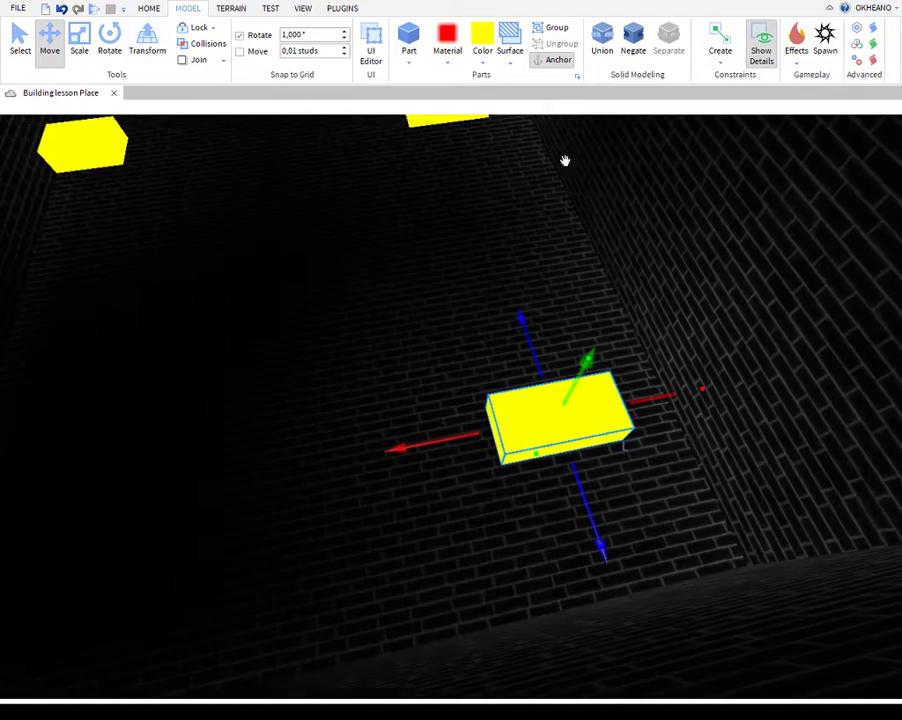
right_click_drag(674, 412, 553, 423)
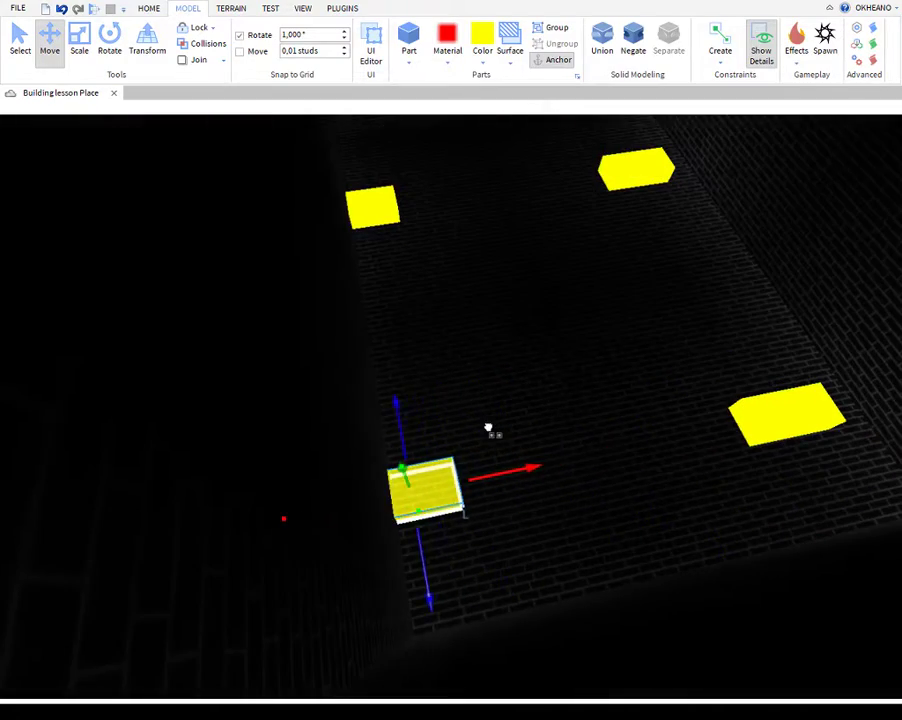
right_click_drag(474, 424, 610, 440)
left_click(678, 403)
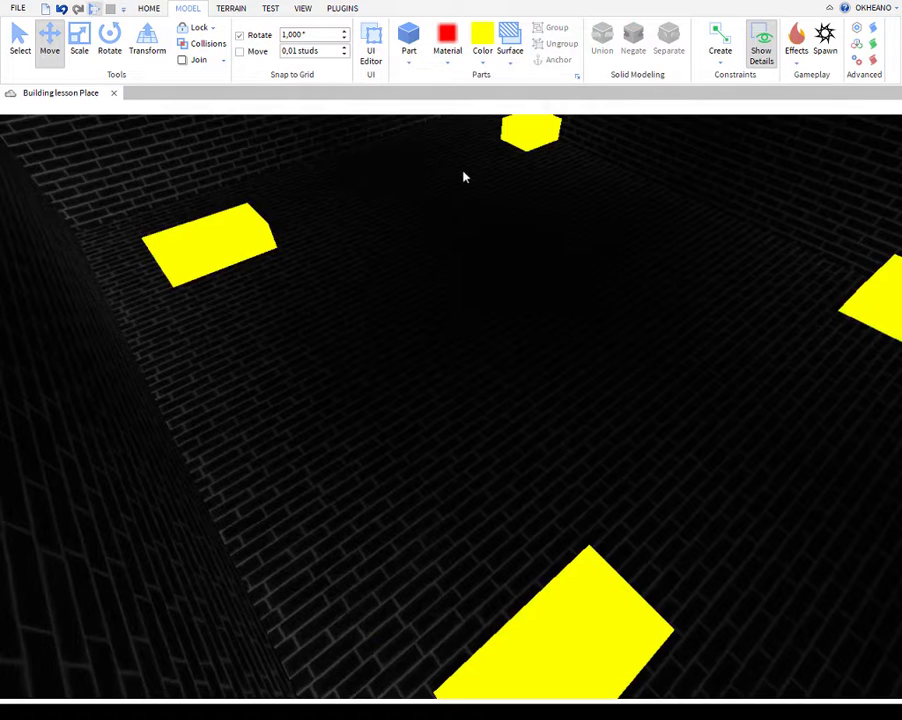
- Playtest the room lit by the yellow blocks, walk around inside, and stop the test
key("F5")
right_click_drag(690, 278, 338, 357)
key("w")
key("w")
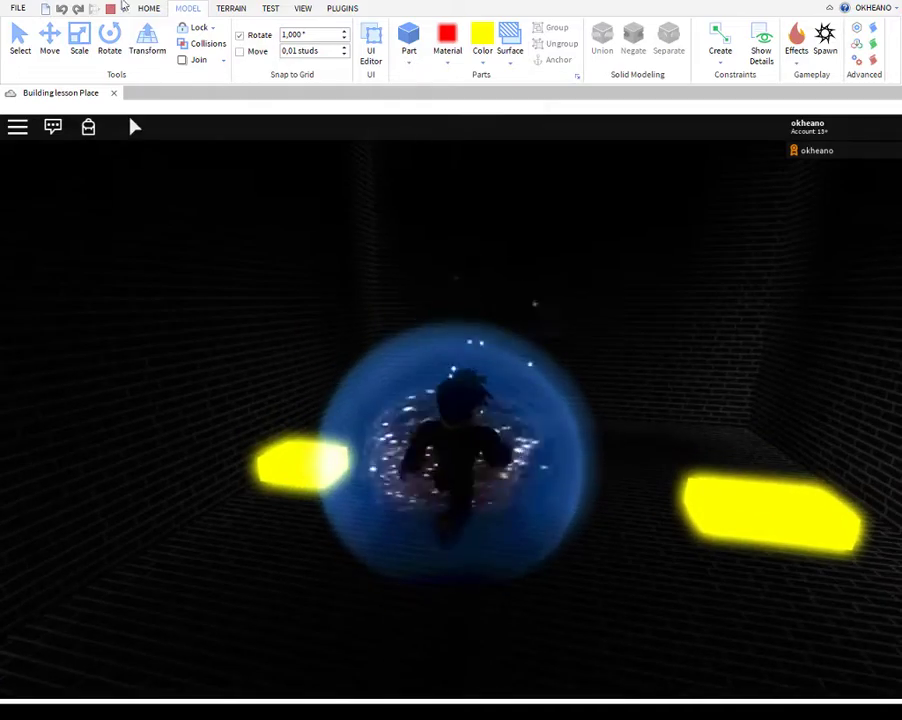
left_click(110, 9)
- Select the spawn location in the brick room and move it back onto the brick floor of the rock pit
scroll(497, 316, "down", 5)
key("d")
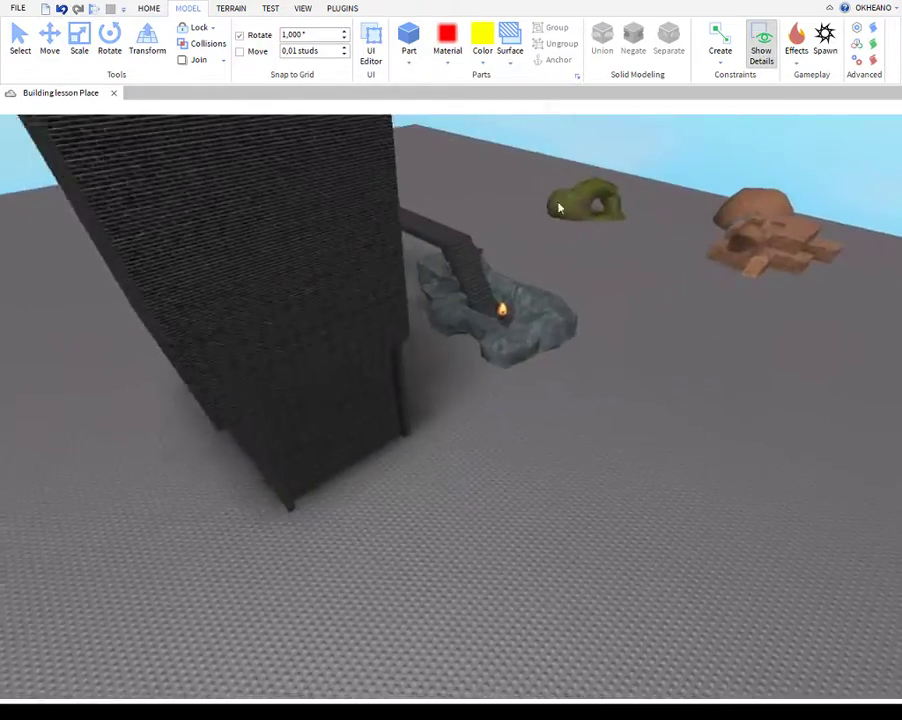
key("w")
key("d")
key("w")
scroll(187, 363, "up", 6)
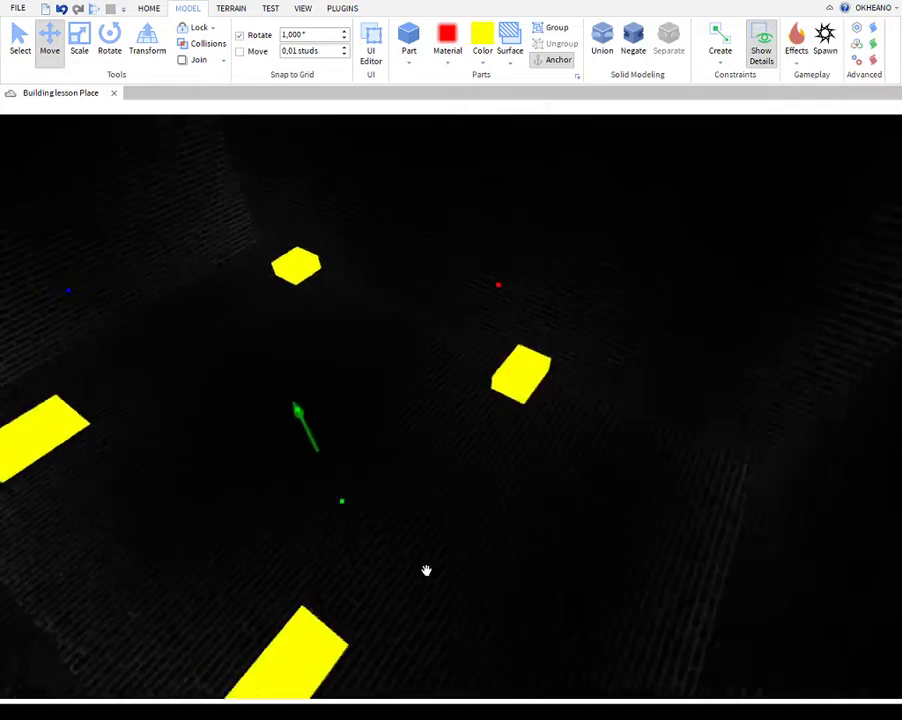
scroll(426, 570, "up", 4)
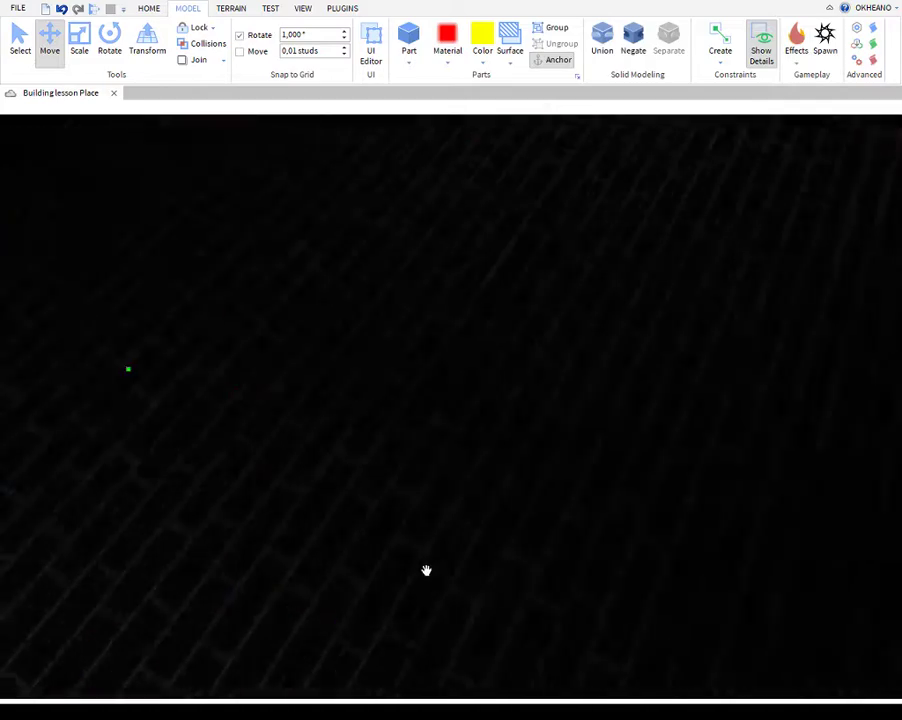
right_click_drag(426, 571, 429, 577)
scroll(429, 577, "down", 2)
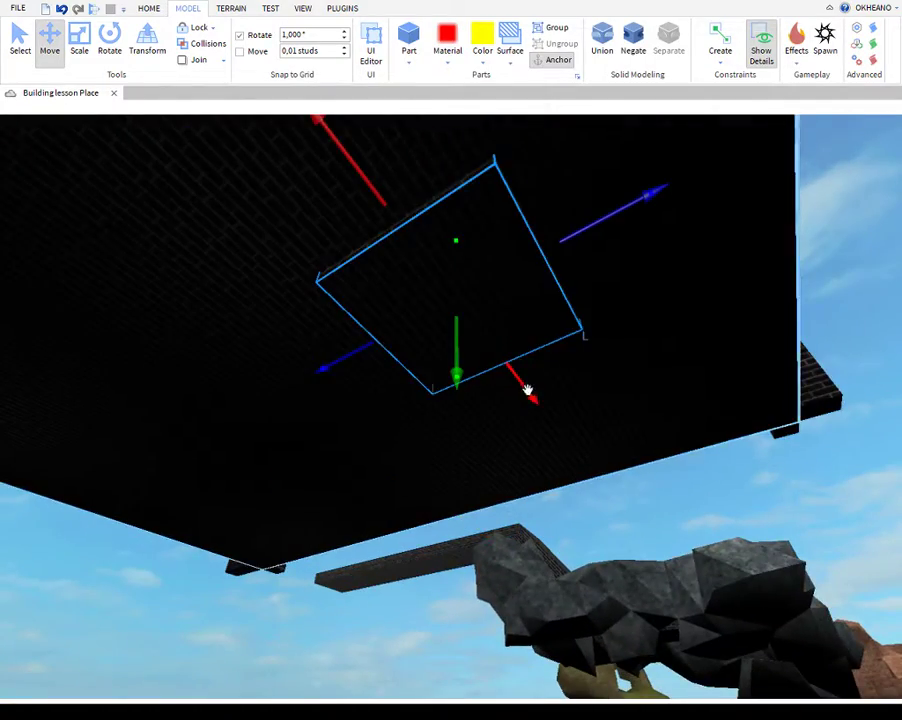
left_click_drag(527, 390, 579, 548)
key("d")
key("f")
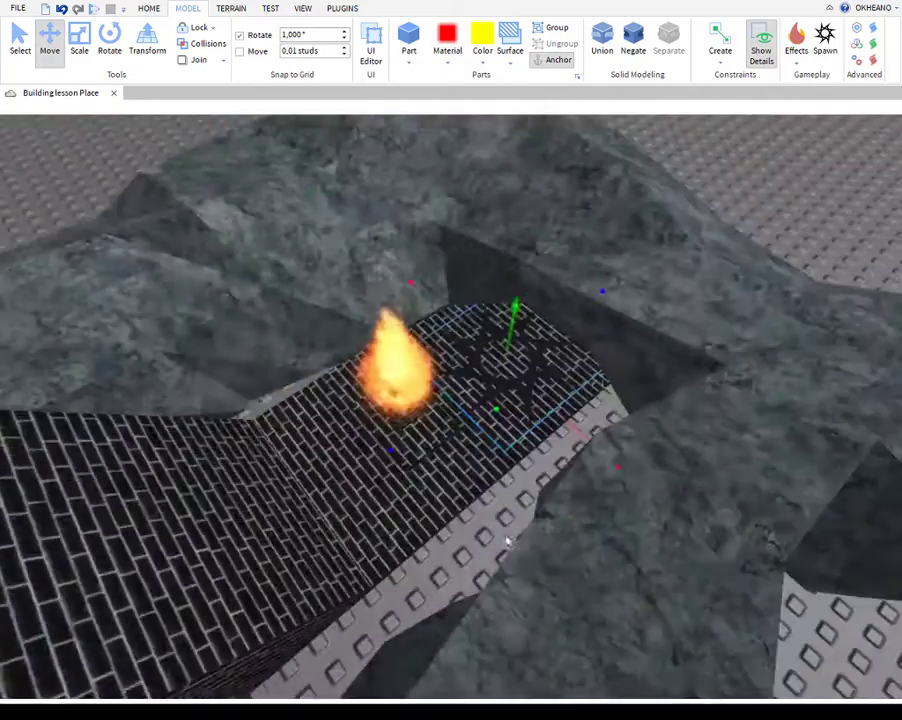
scroll(590, 430, "down", 3)
- Examine the brick room from outside and inspect the yellow blocks within
left_click(618, 300)
right_click_drag(449, 372, 447, 342)
scroll(445, 334, "down", 3)
key("s")
key("a")
key("w")
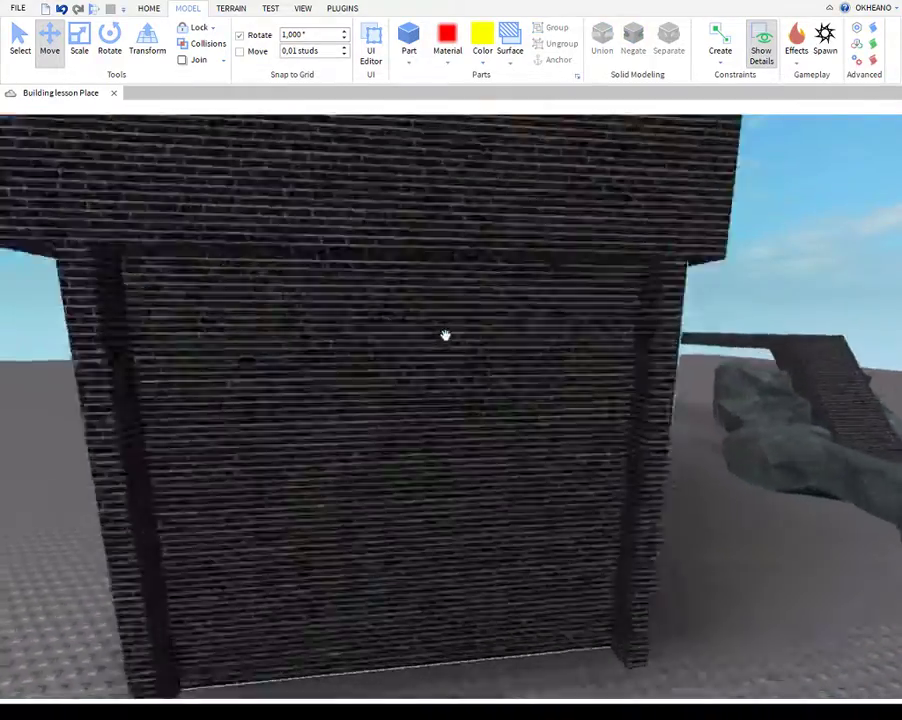
key("w")
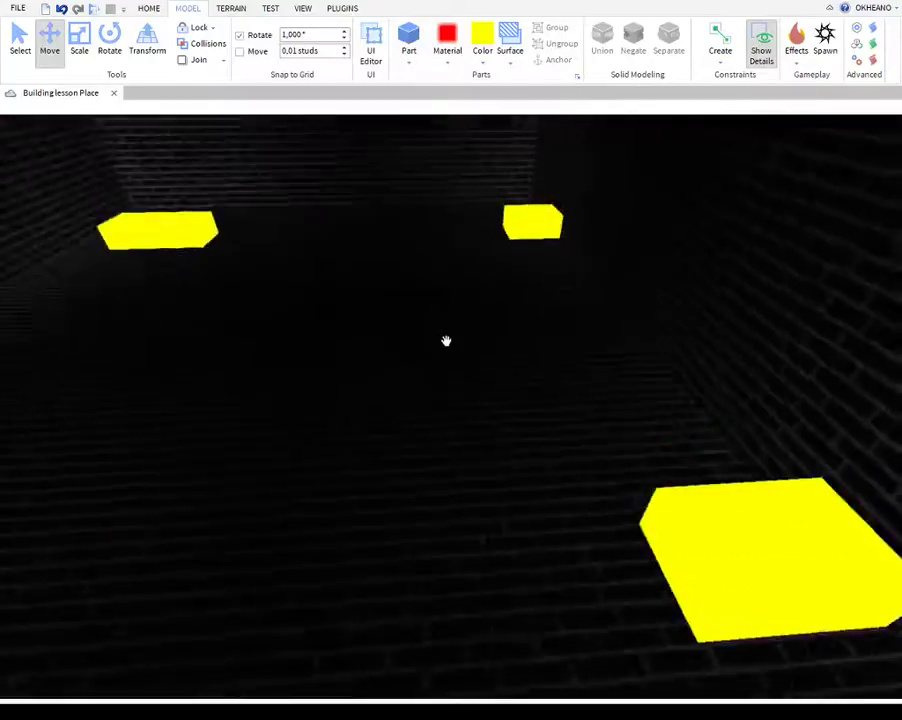
- Leave the brick room's interior and examine the room and the neighbouring rock pit from outside
key("s")
right_click_drag(446, 342, 461, 375)
key("w")
key("d")
key("w")
key("a")
key("w")
key("a")
key("a")
key("w")
key("s")
key("a")
key("w")
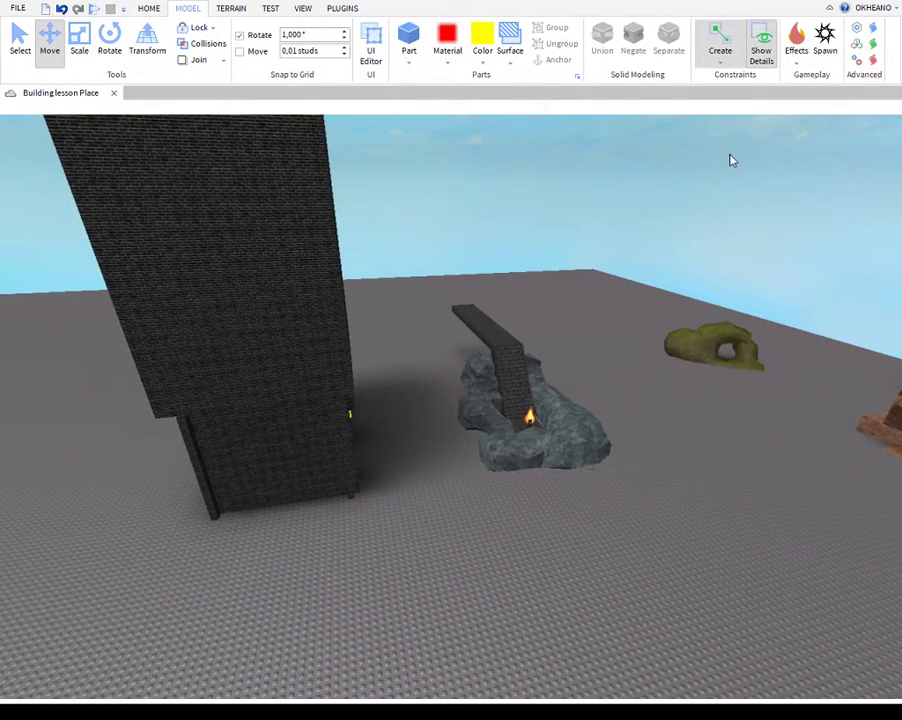
key("w")
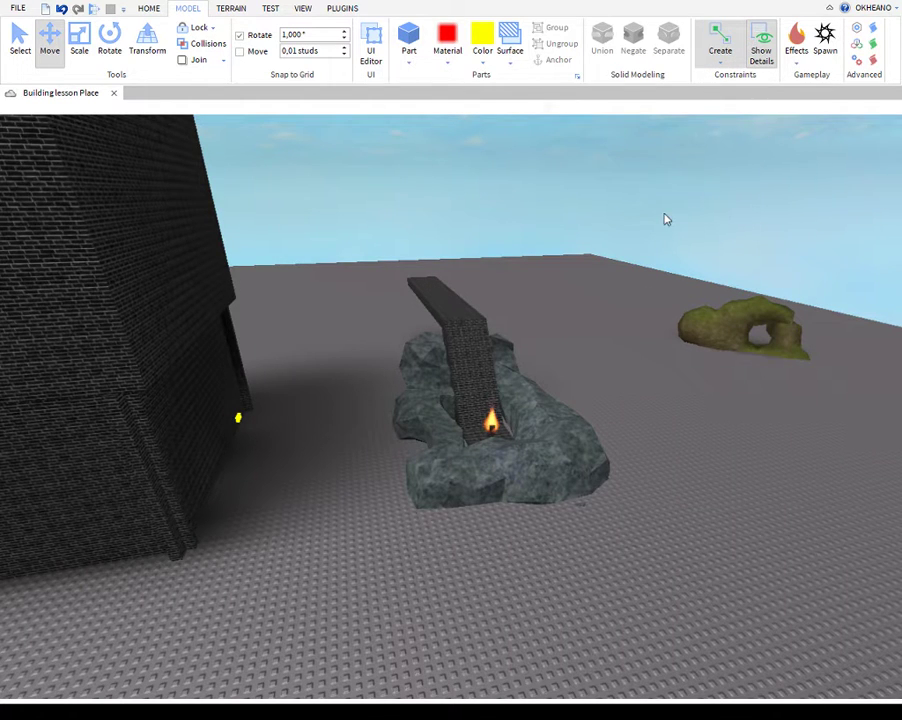
key("w")
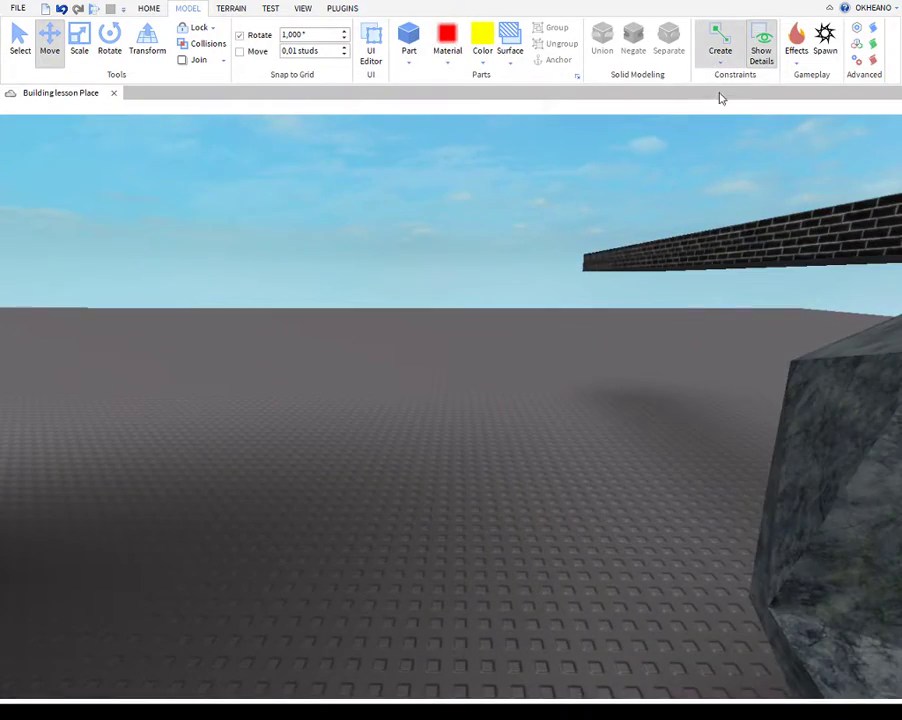
right_click_drag(403, 323, 337, 206)
key("s")
key("w")
key("w")
- Bring up the testing tools and check the available play modes while viewing the room with the yellow blocks
left_click(250, 10)
left_click(265, 9)
key("a")
right_click_drag(332, 281, 344, 289)
key("s")
key("a")
key("w")
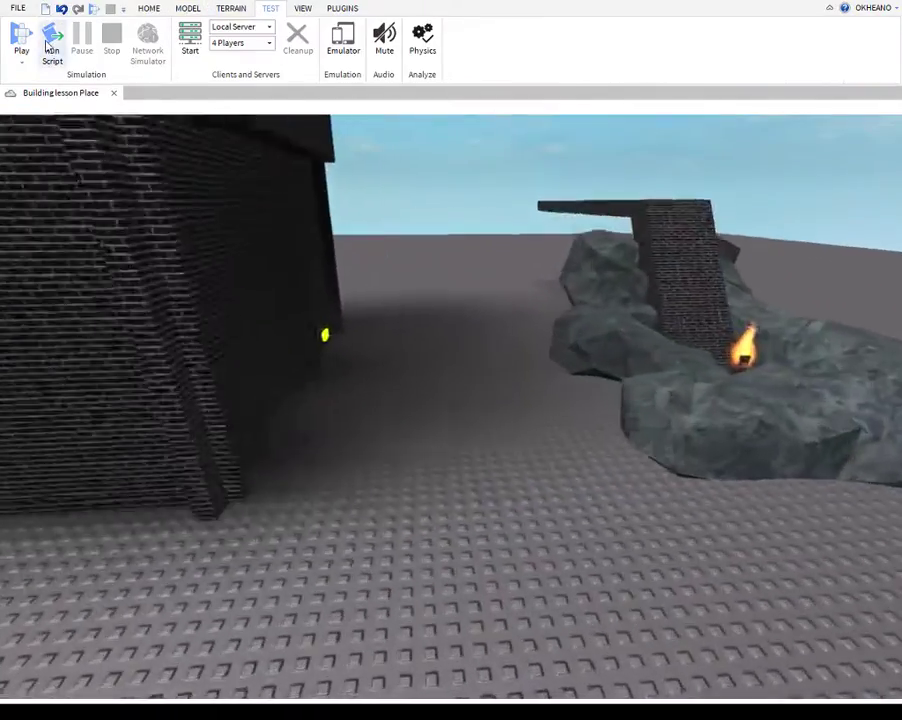
key("s")
key("a")
key("w")
right_click_drag(390, 316, 390, 316)
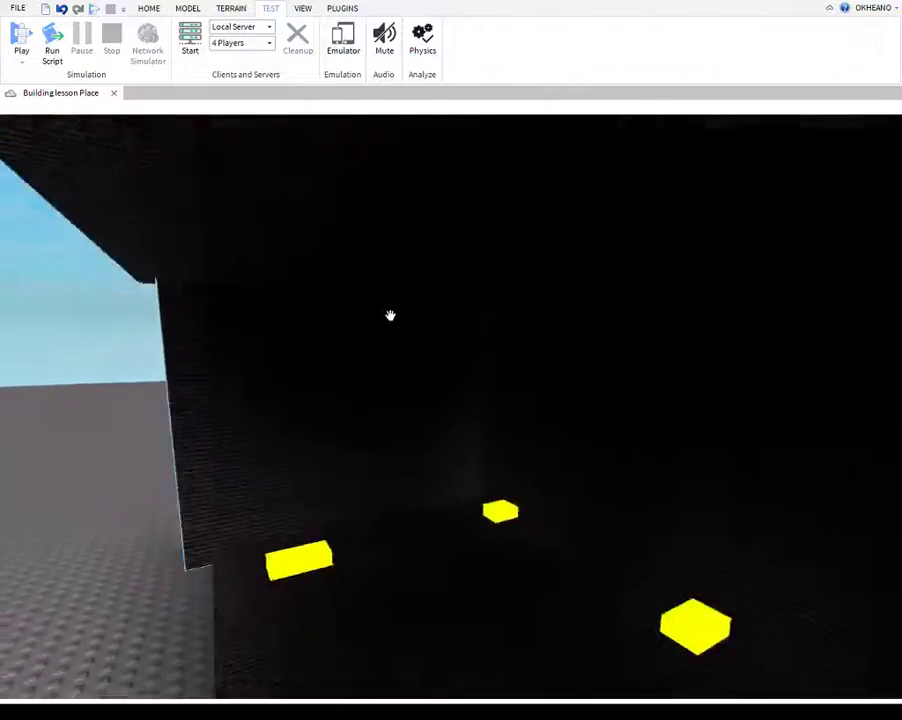
key("s")
key("a")
left_click(29, 65)
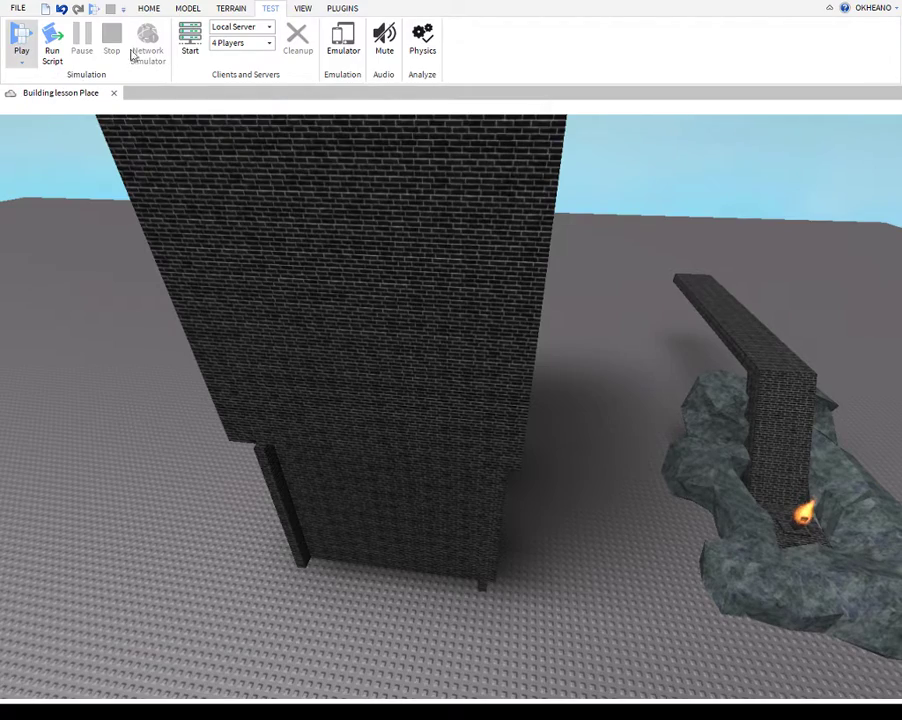
left_click(483, 211)
- Inspect the brick room's outer walls and dark interior, and view the building from across the baseplate
key("s")
key("w")
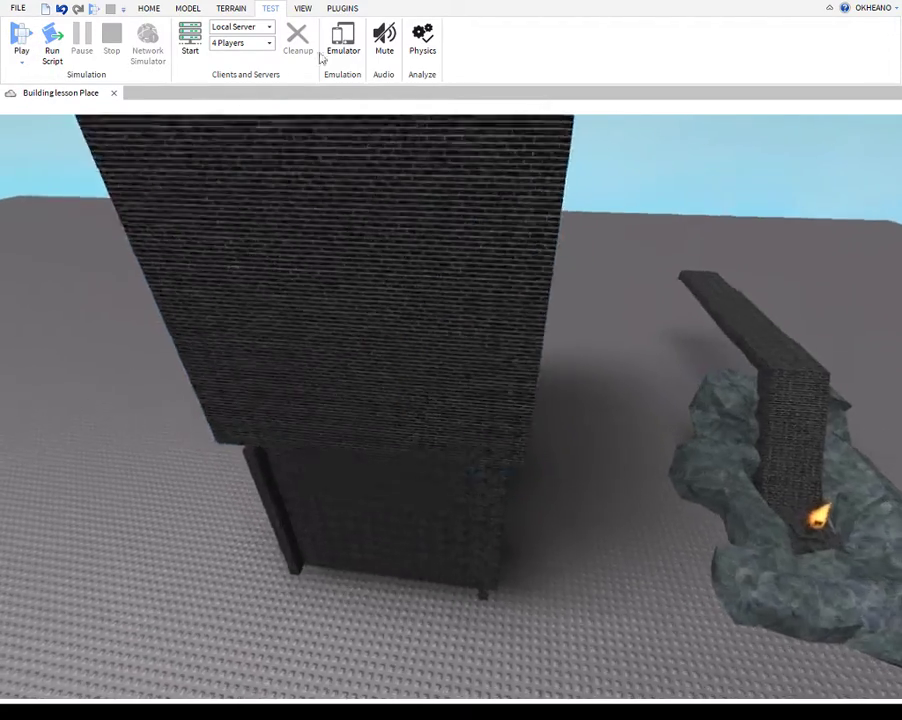
key("a")
key("s")
key("d")
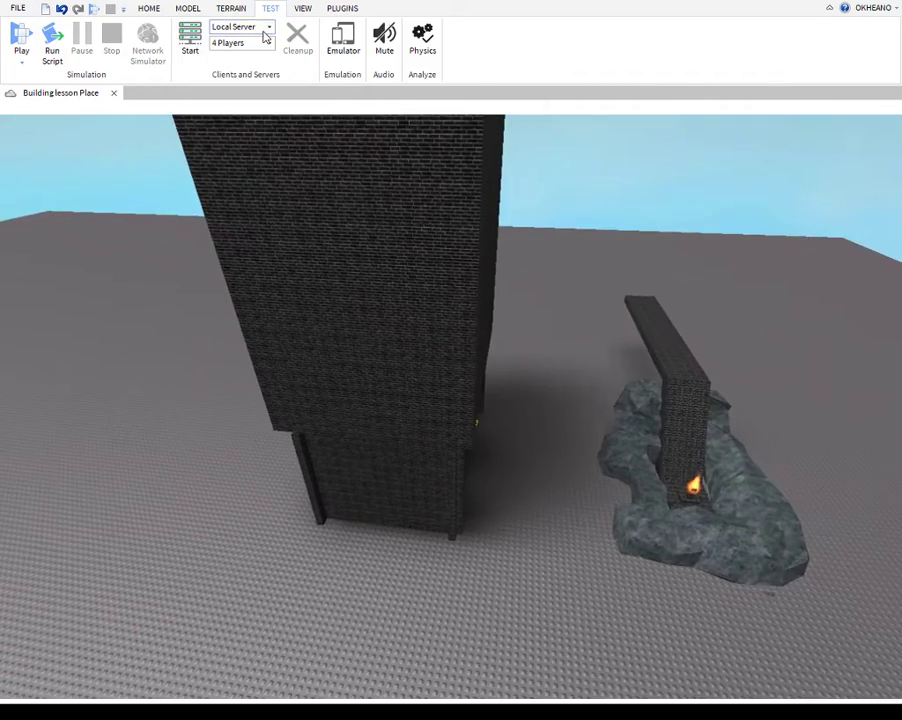
key("s")
key("w")
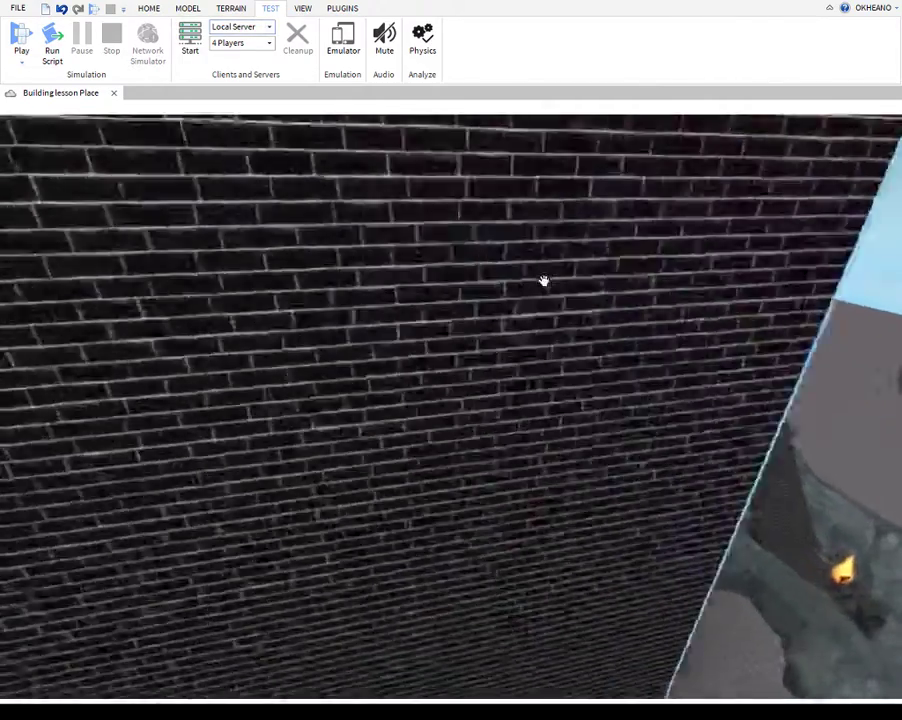
key("e")
middle_click_drag(545, 288, 530, 339)
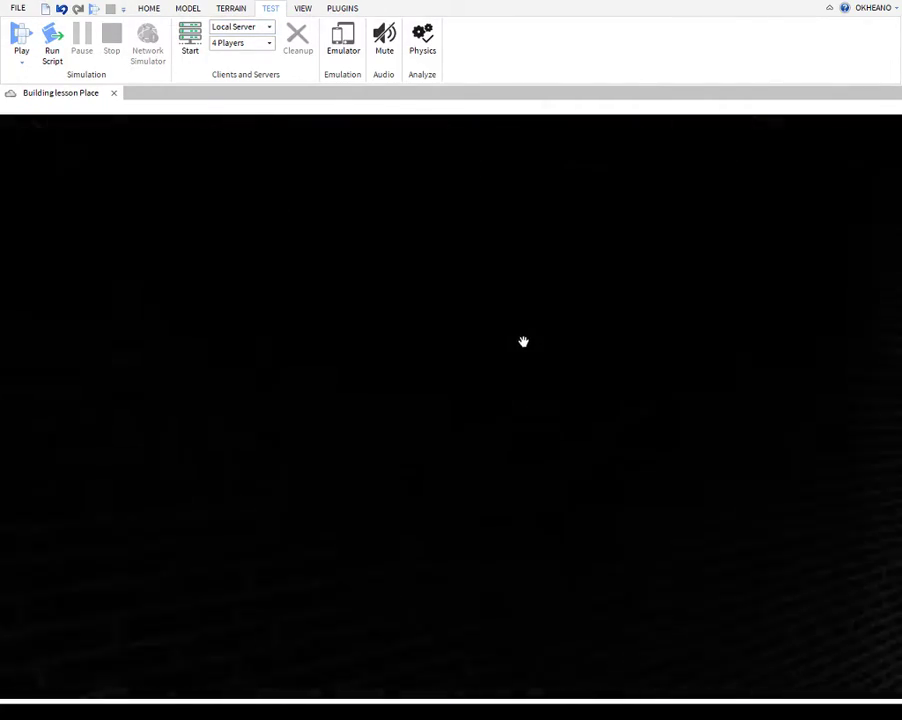
key("s")
right_click_drag(525, 346, 406, 311)
key("w")
key("w")
key("w")
key("s")
key("w")
key("w")
key("s")
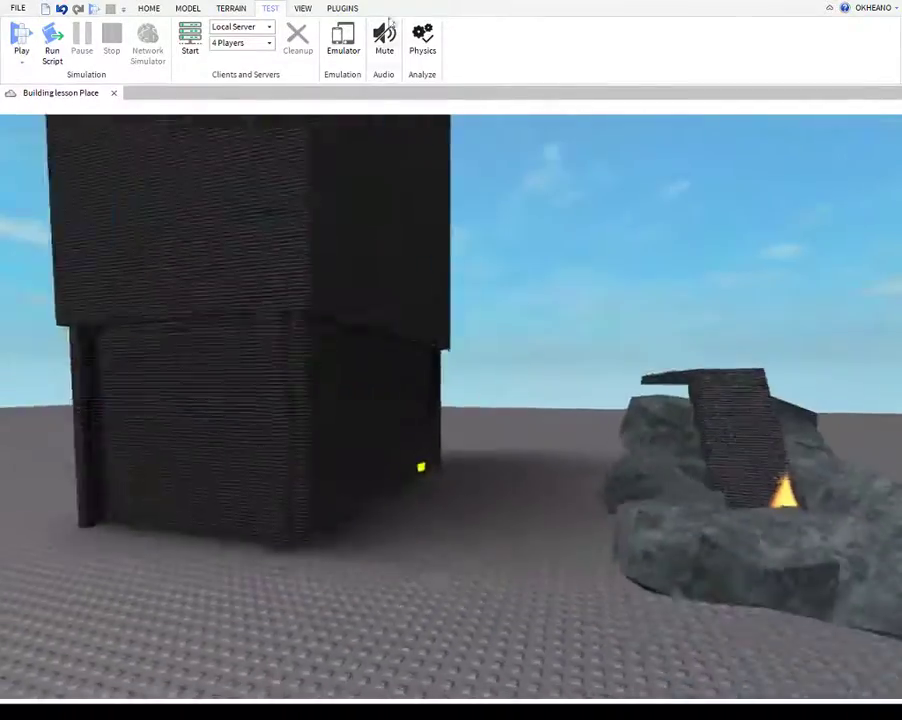
key("s")
right_click_drag(391, 24, 332, 365)
key("w")
key("s")
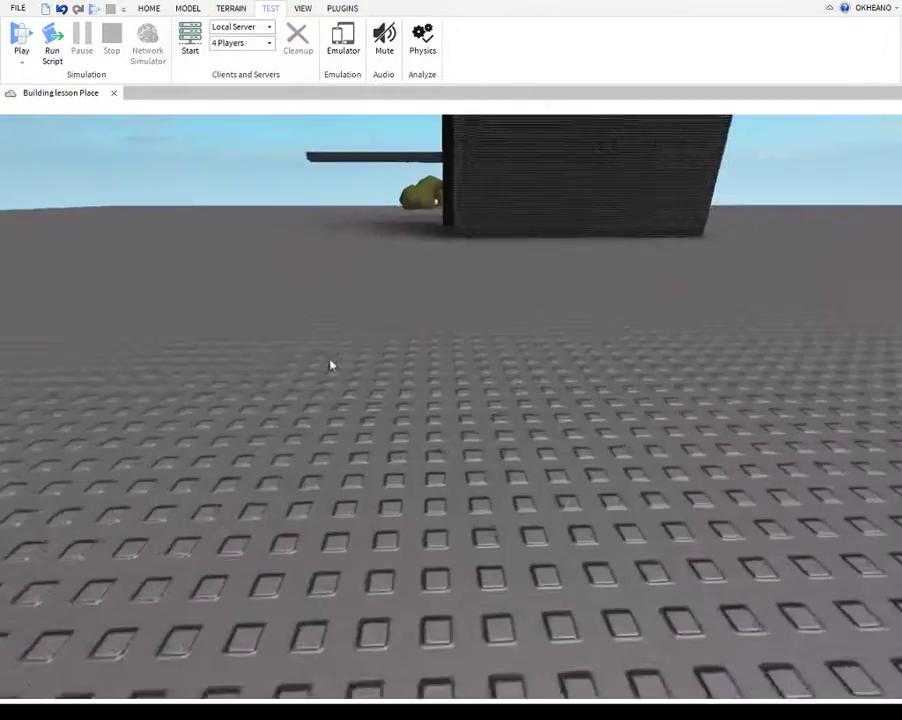
key("s")
- Bring up the window and display options and examine the burning brick torch inside the rock pit
left_click(304, 9)
right_click_drag(474, 425, 469, 382)
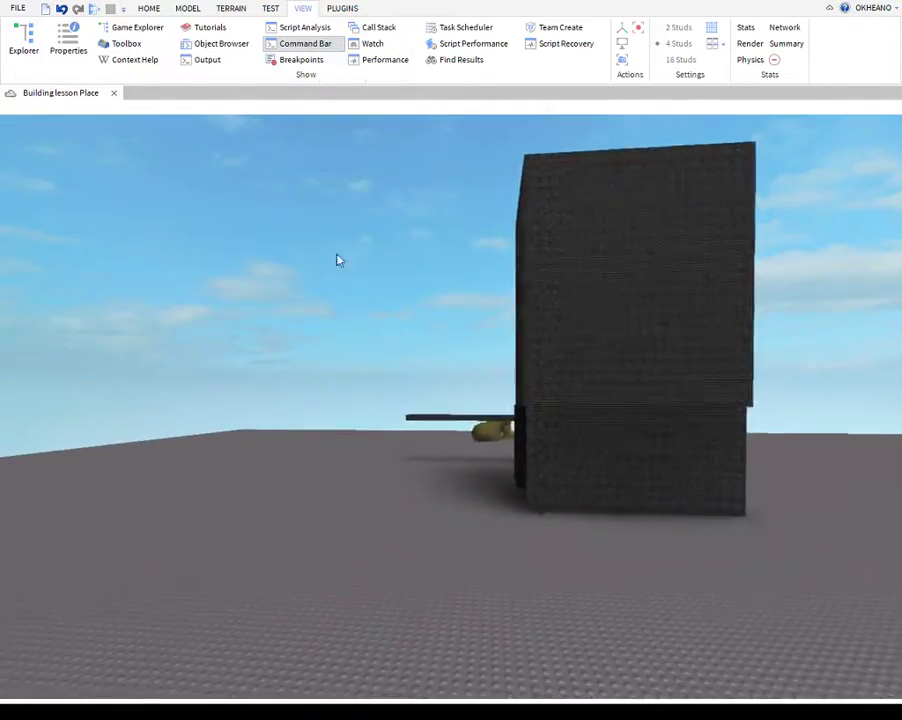
key("w")
right_click_drag(324, 175, 406, 320)
key("w")
key("w")
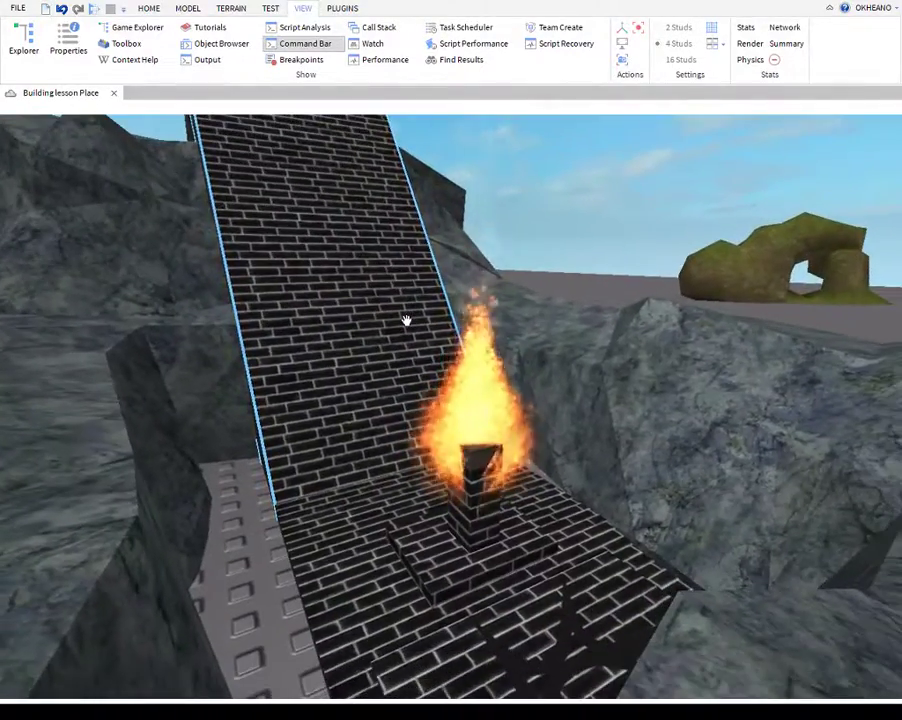